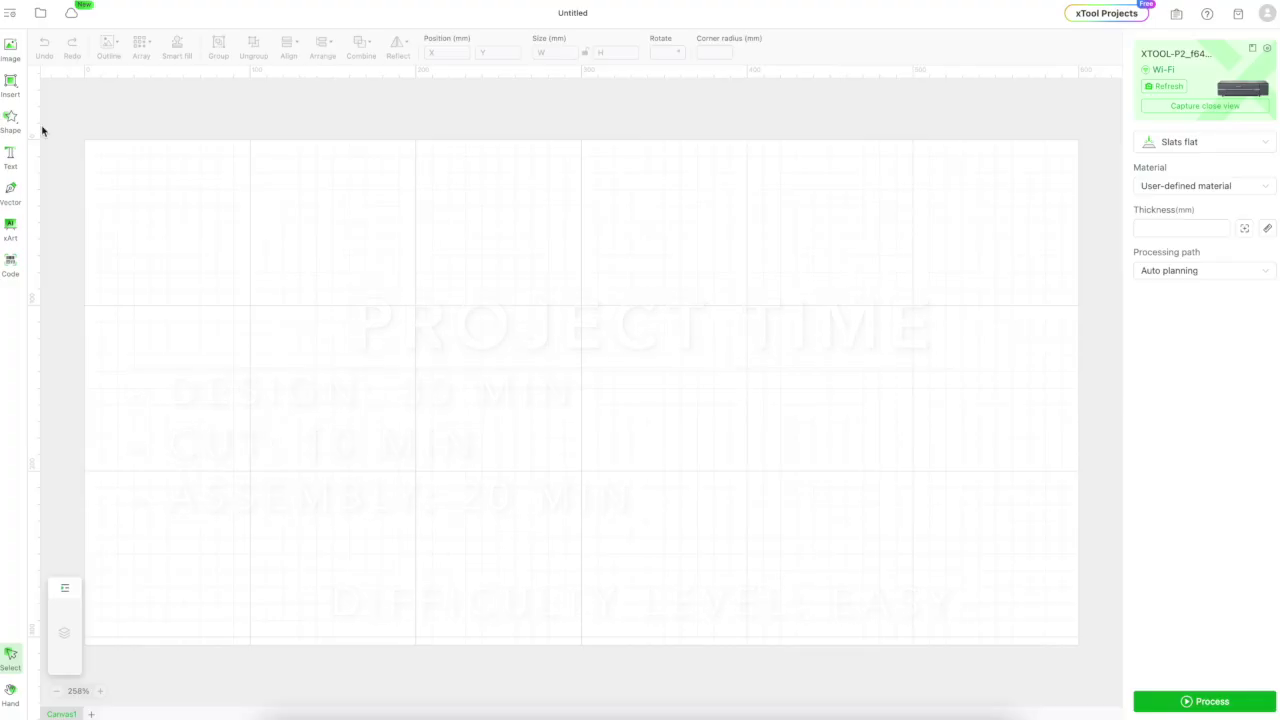
Draw a 279 × 355 mm rectangle and move it higher on the canvas.
mouse_move(15, 91)
click(50, 106)
drag(334, 141, 760, 683)
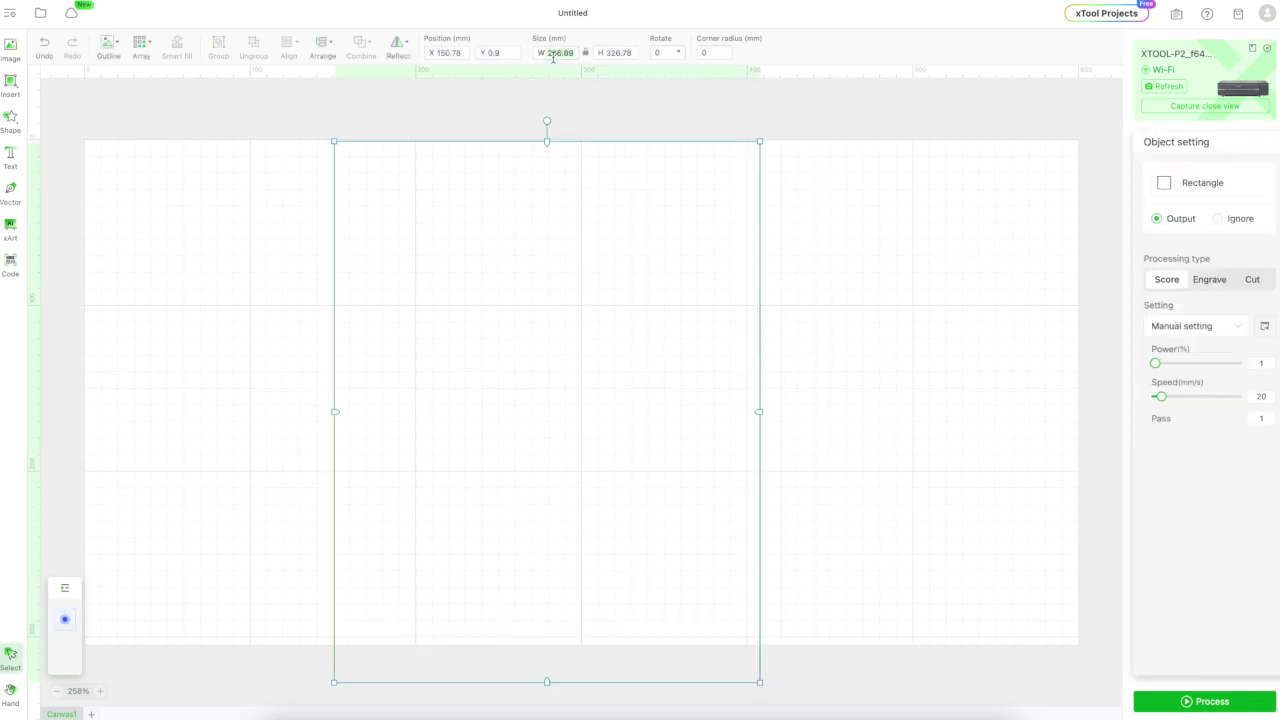
text(279)
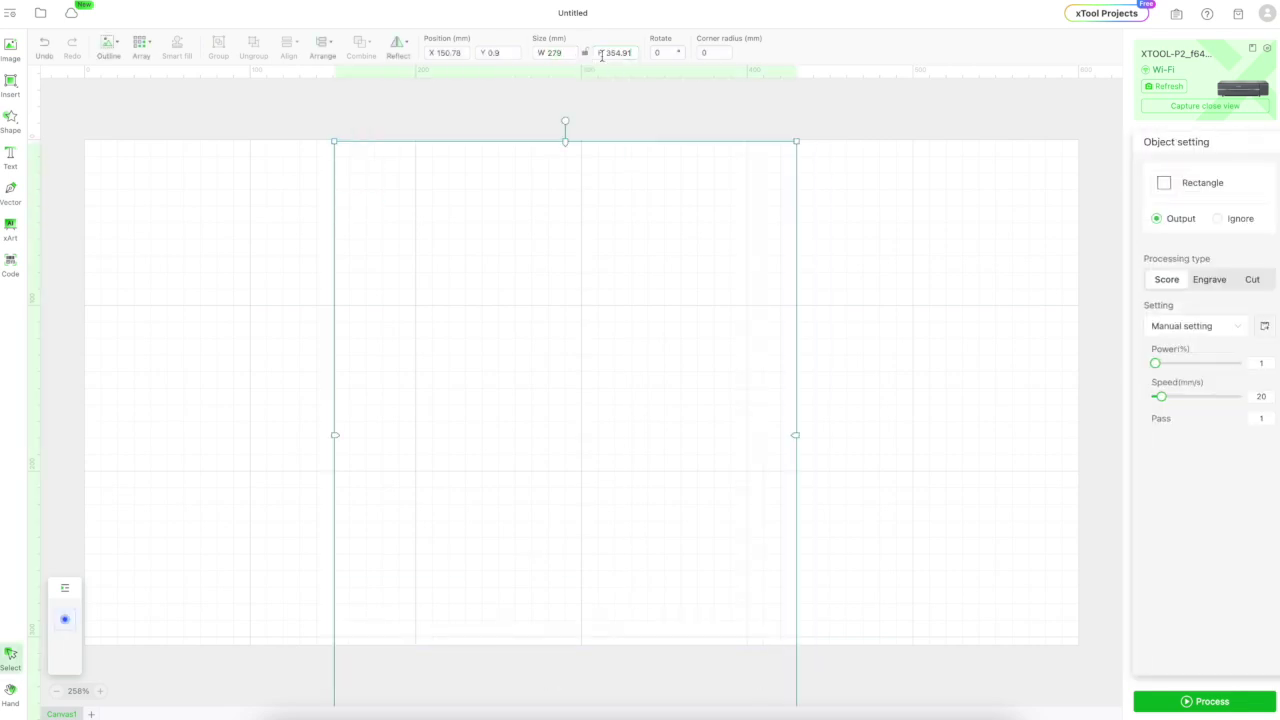
key(Return)
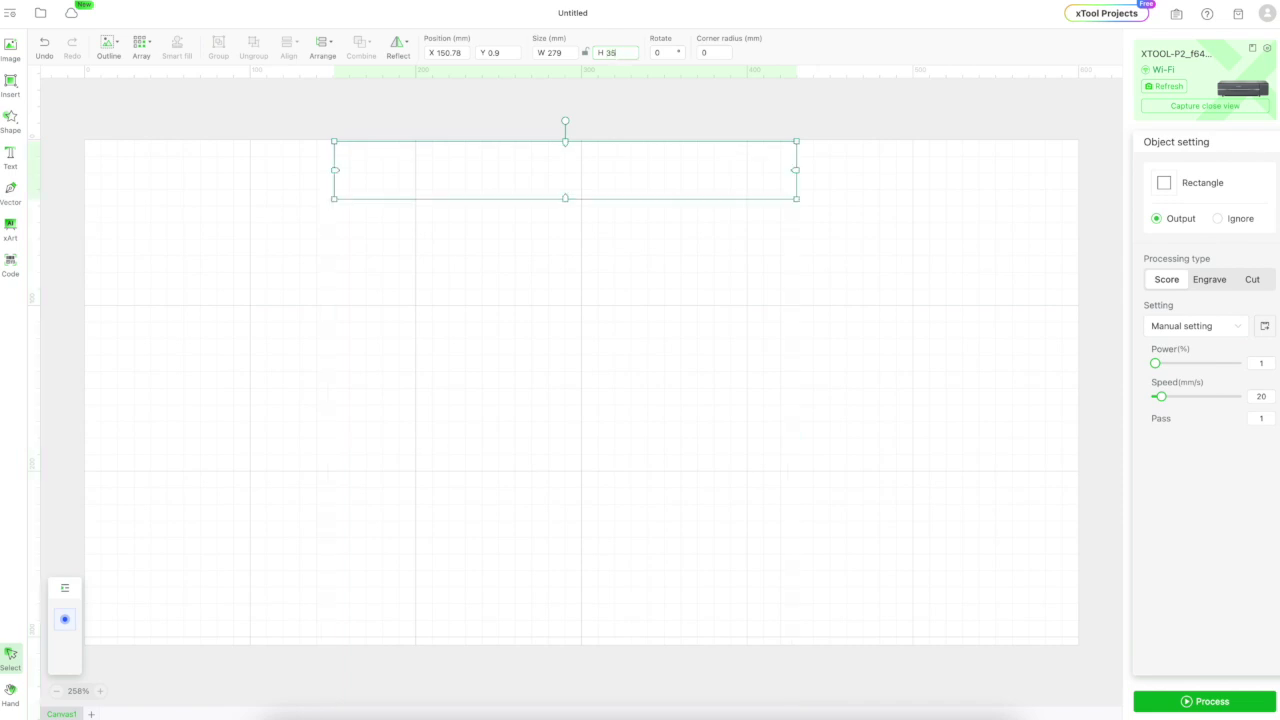
key(ctrl+z)
drag(726, 289, 731, 224)
click(481, 137)
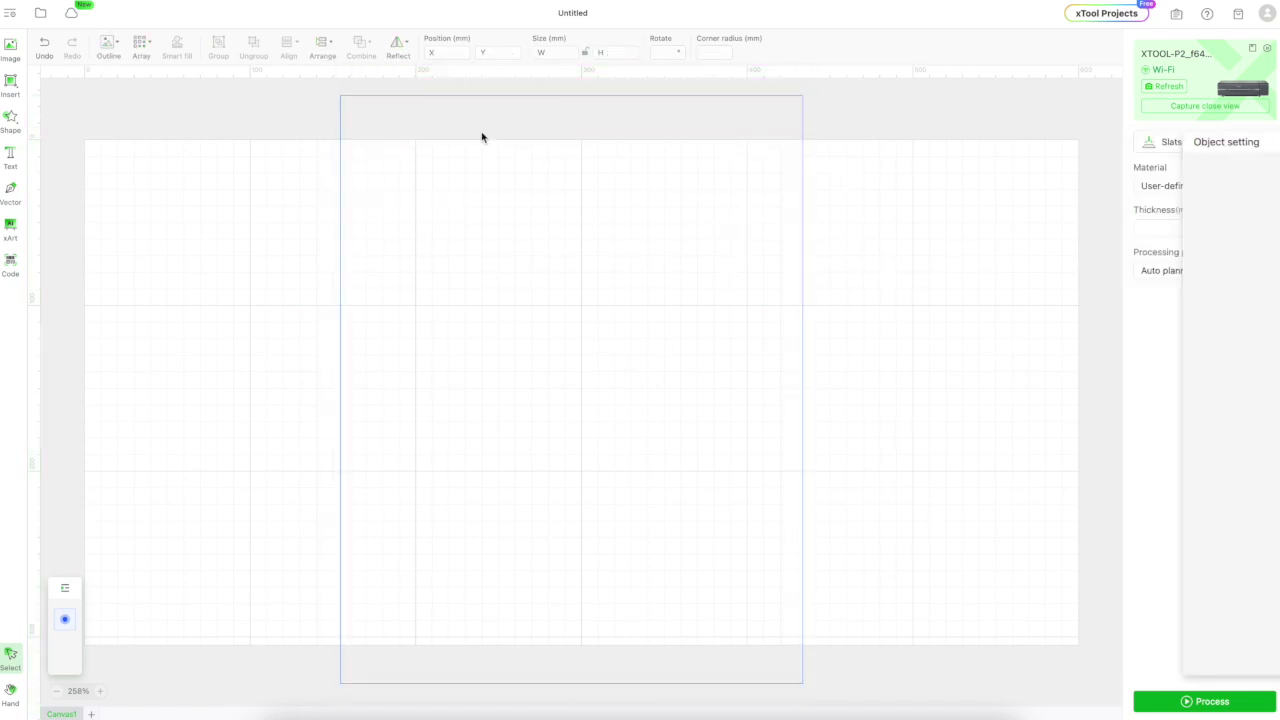
Copy the rectangle and shrink the pasted copy to sit just inside the original.
click(394, 97)
right_click(395, 97)
click(416, 138)
right_click(300, 149)
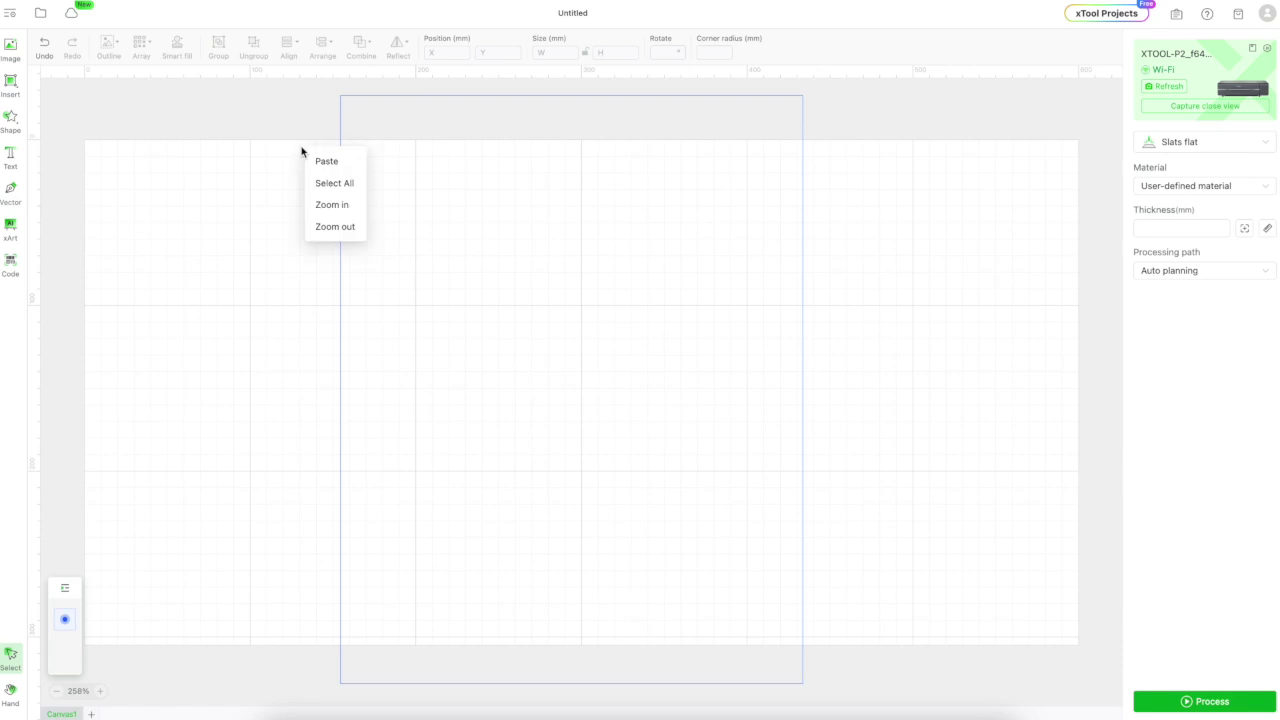
click(322, 160)
drag(423, 217, 474, 180)
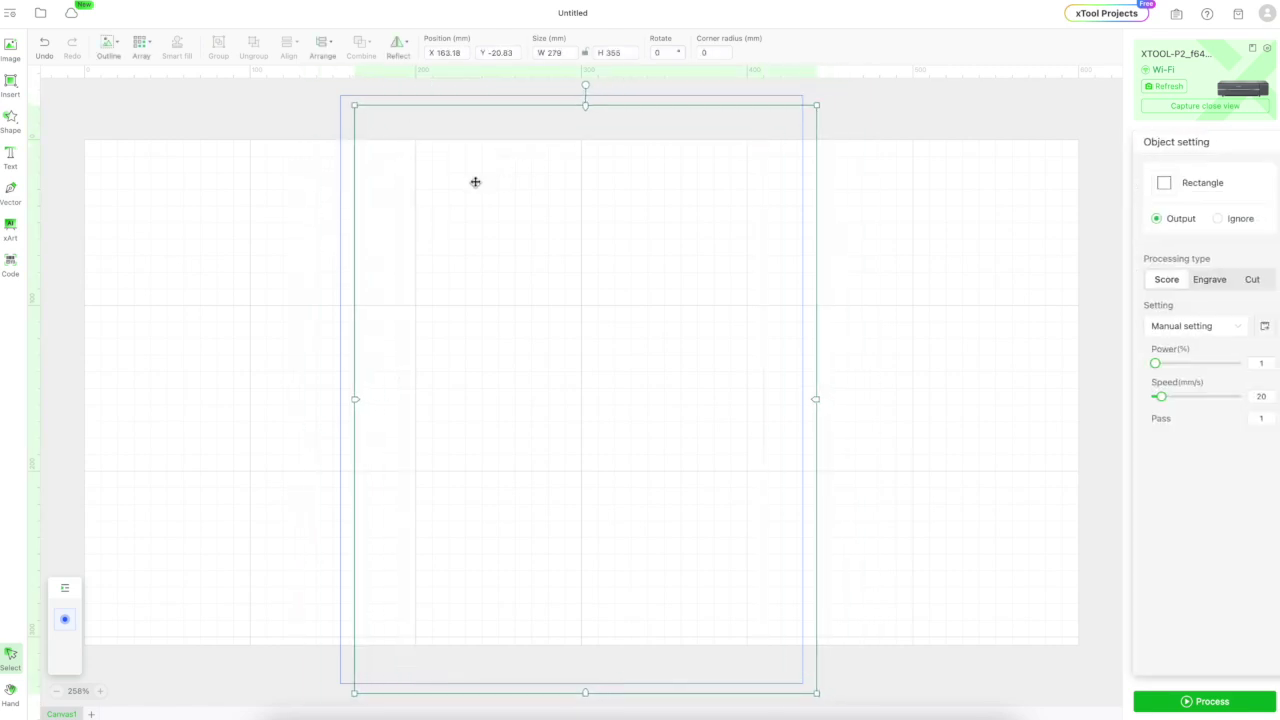
drag(815, 692, 791, 677)
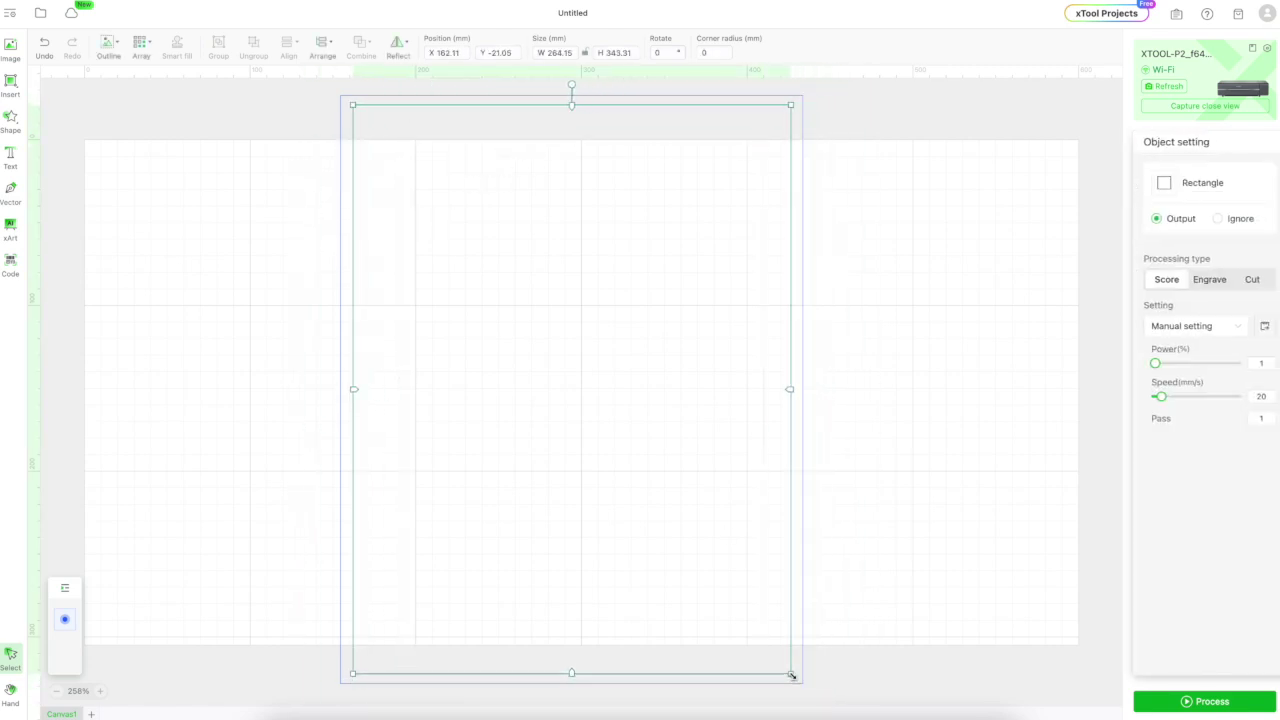
click(886, 677)
Add the first name as 140 pt adelia script text.
click(15, 158)
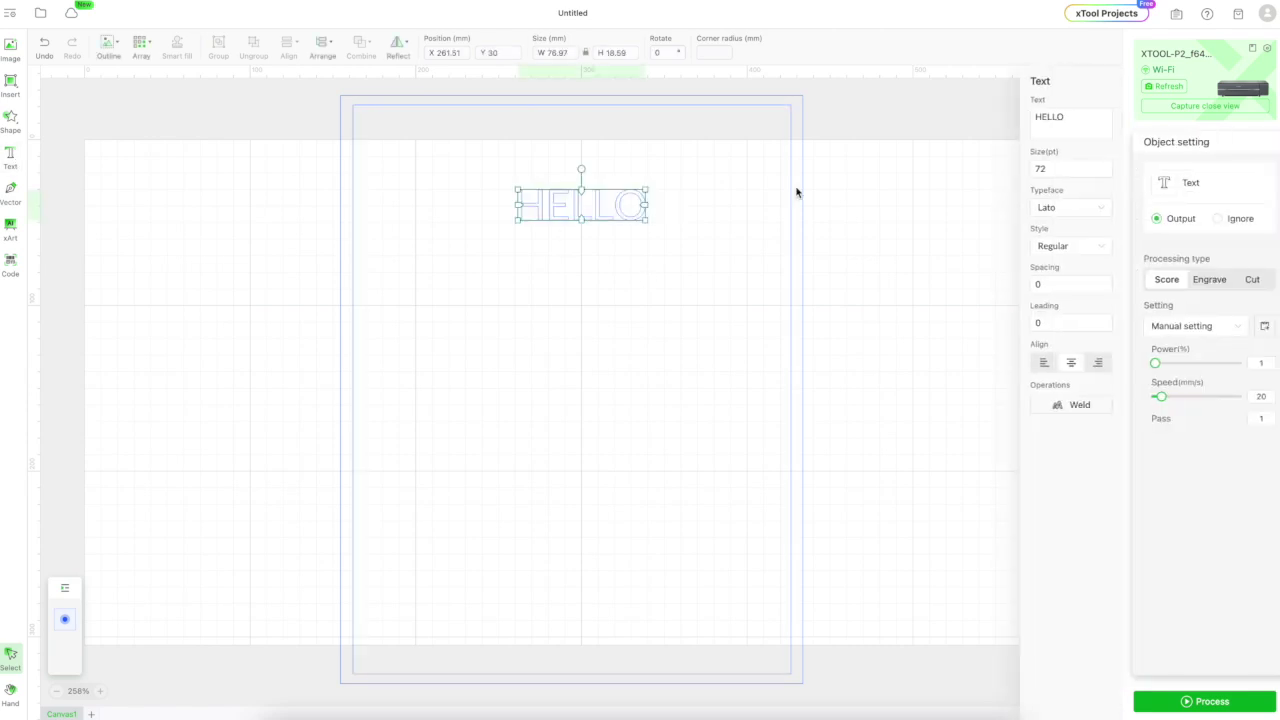
text(Jenna)
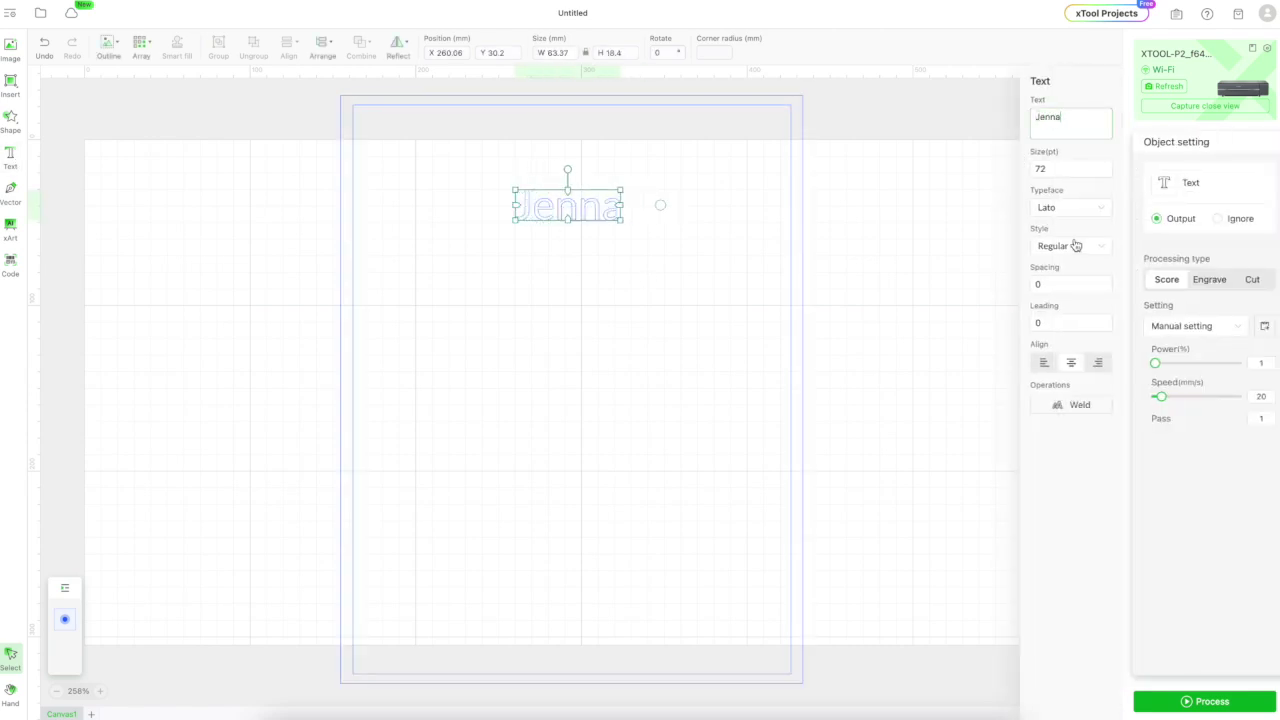
click(1095, 213)
scroll(1030, 340, down, 10)
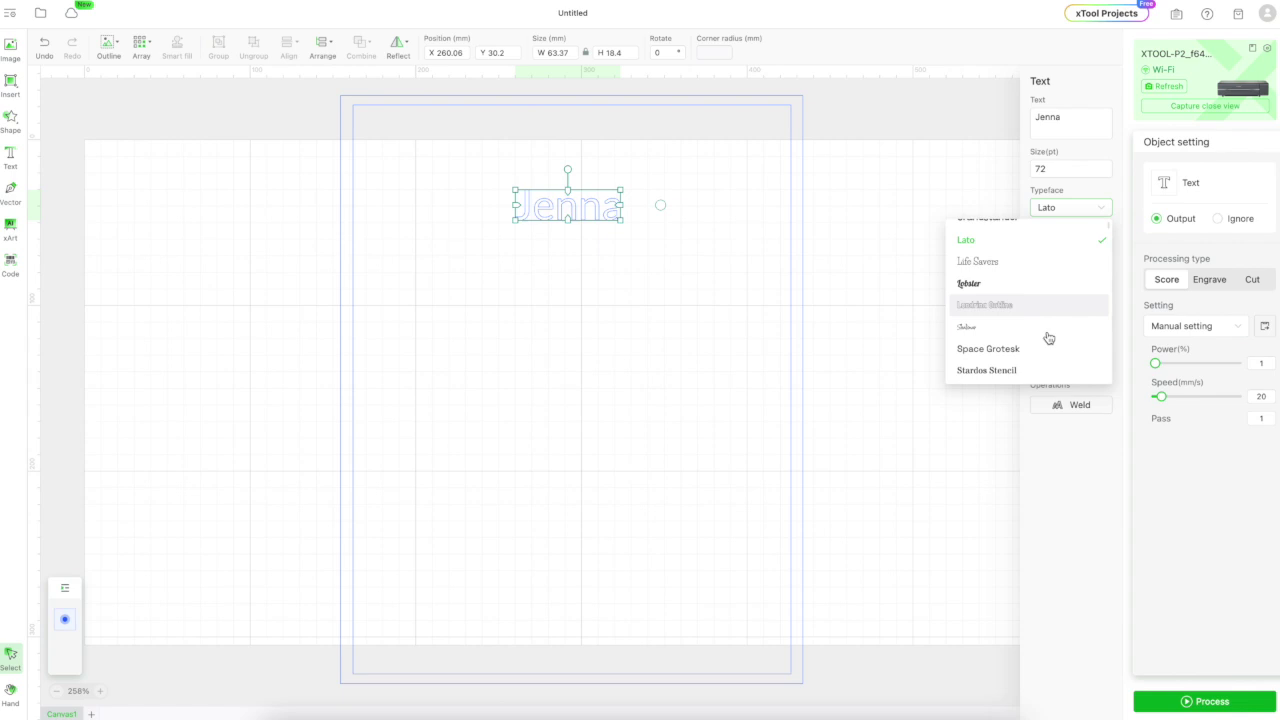
click(989, 357)
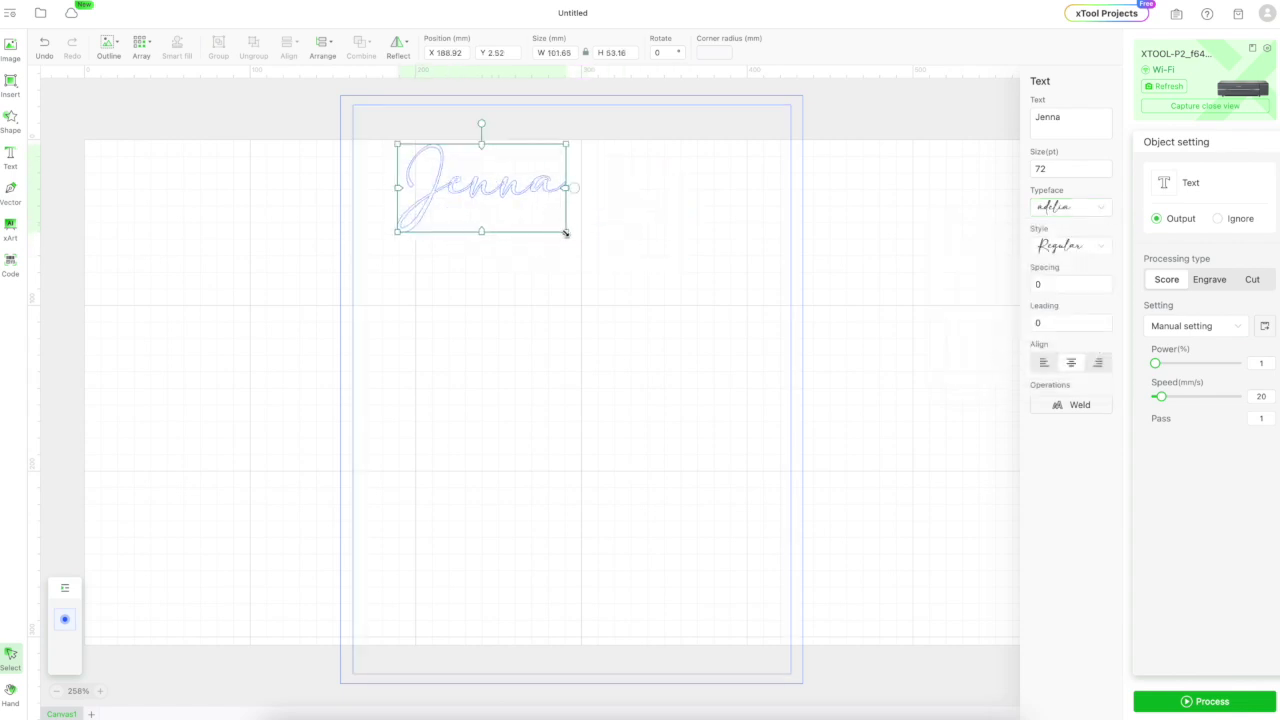
text(140)
key(Return)
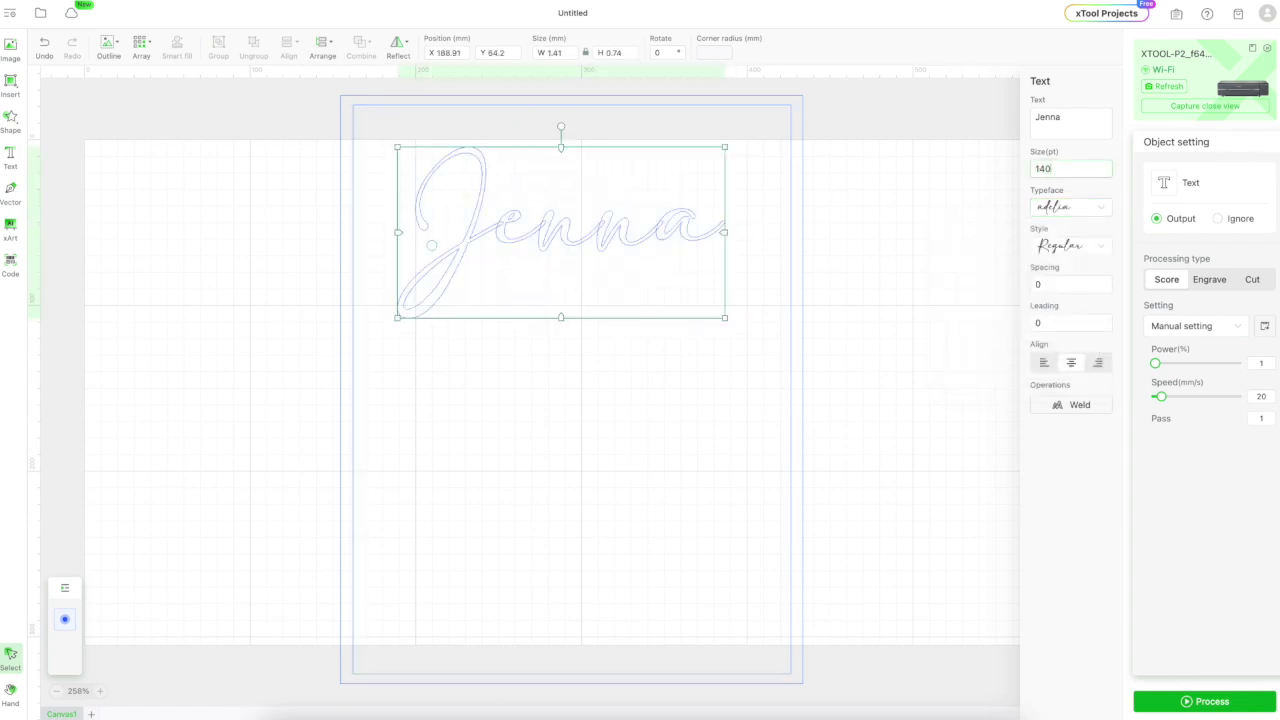
Duplicate the name, retype it as the second name, and stack the two names.
click(600, 229)
right_click(600, 229)
click(569, 392)
right_click(569, 392)
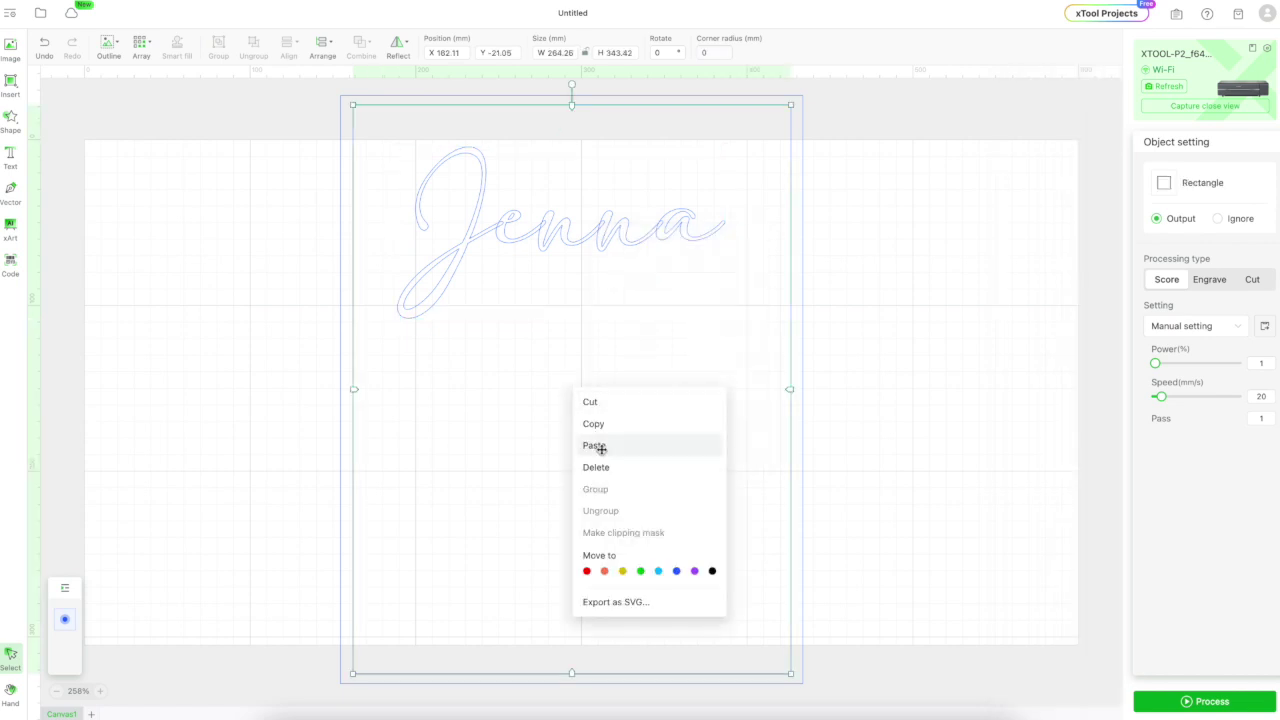
click(597, 447)
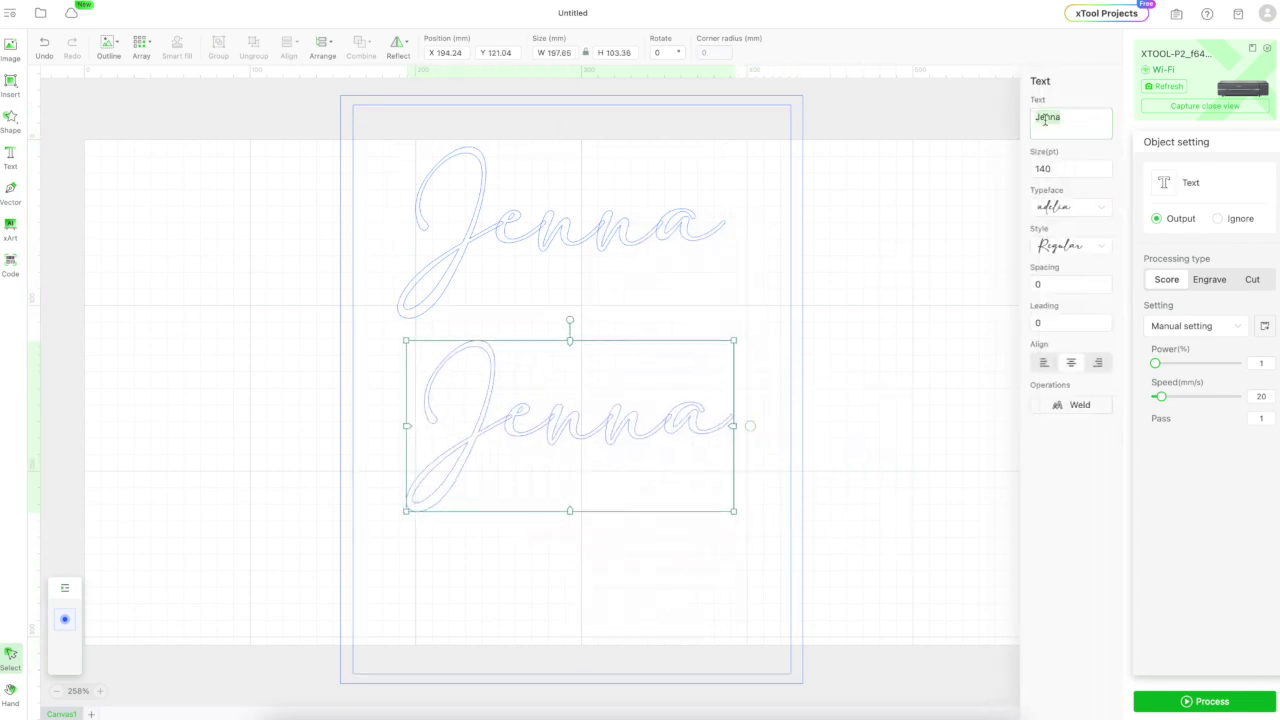
text(Jovan)
click(857, 391)
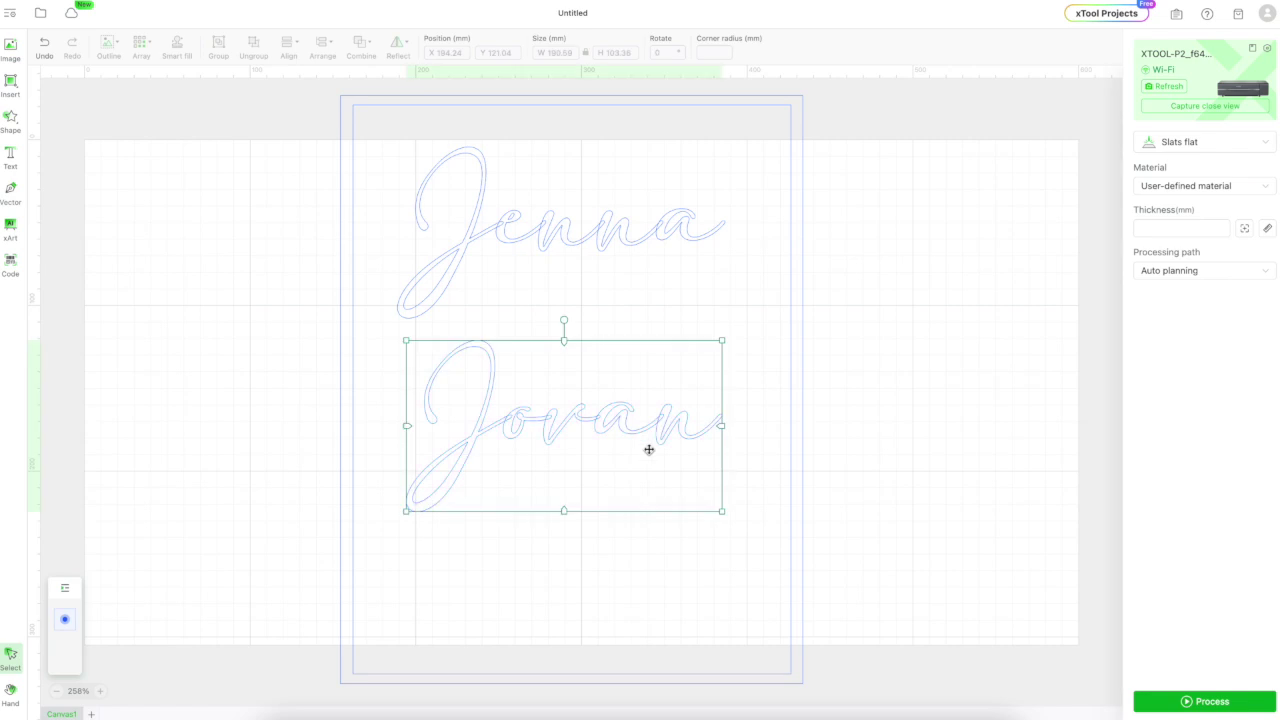
drag(649, 449, 686, 480)
drag(620, 243, 614, 314)
click(849, 354)
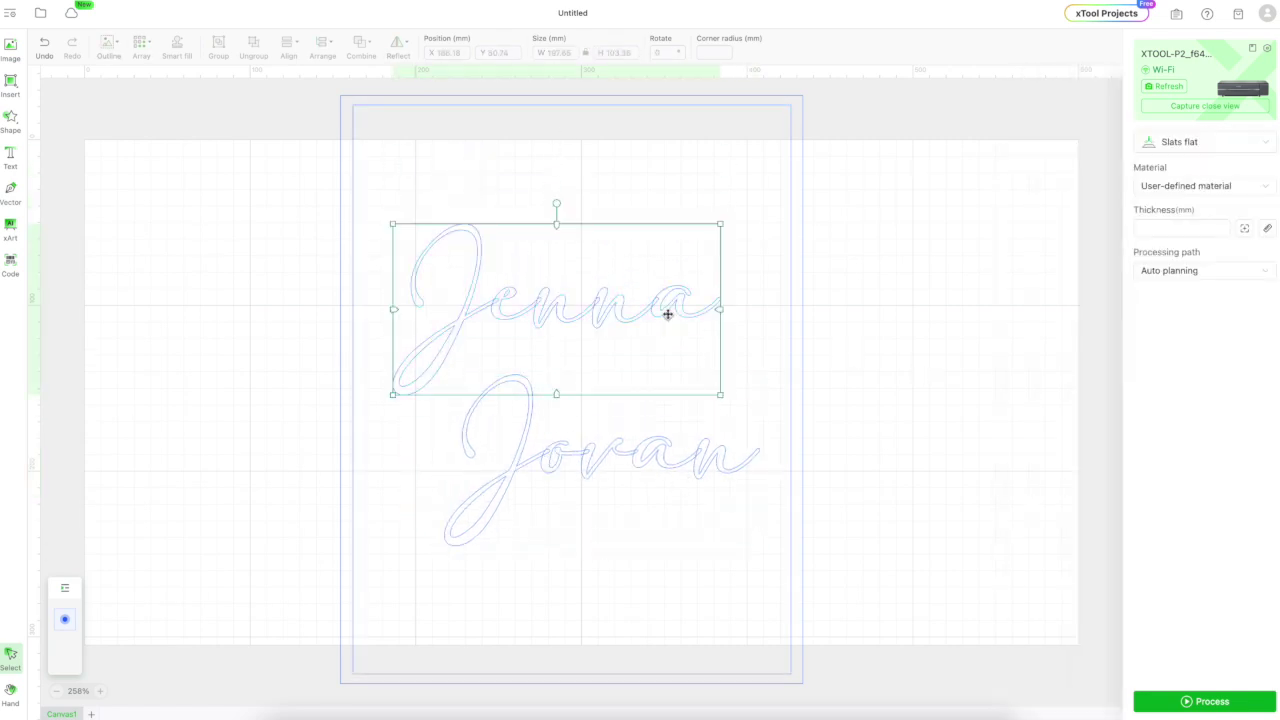
Add a smaller 'and' between the names and lower the second name.
click(667, 314)
right_click(883, 330)
click(905, 340)
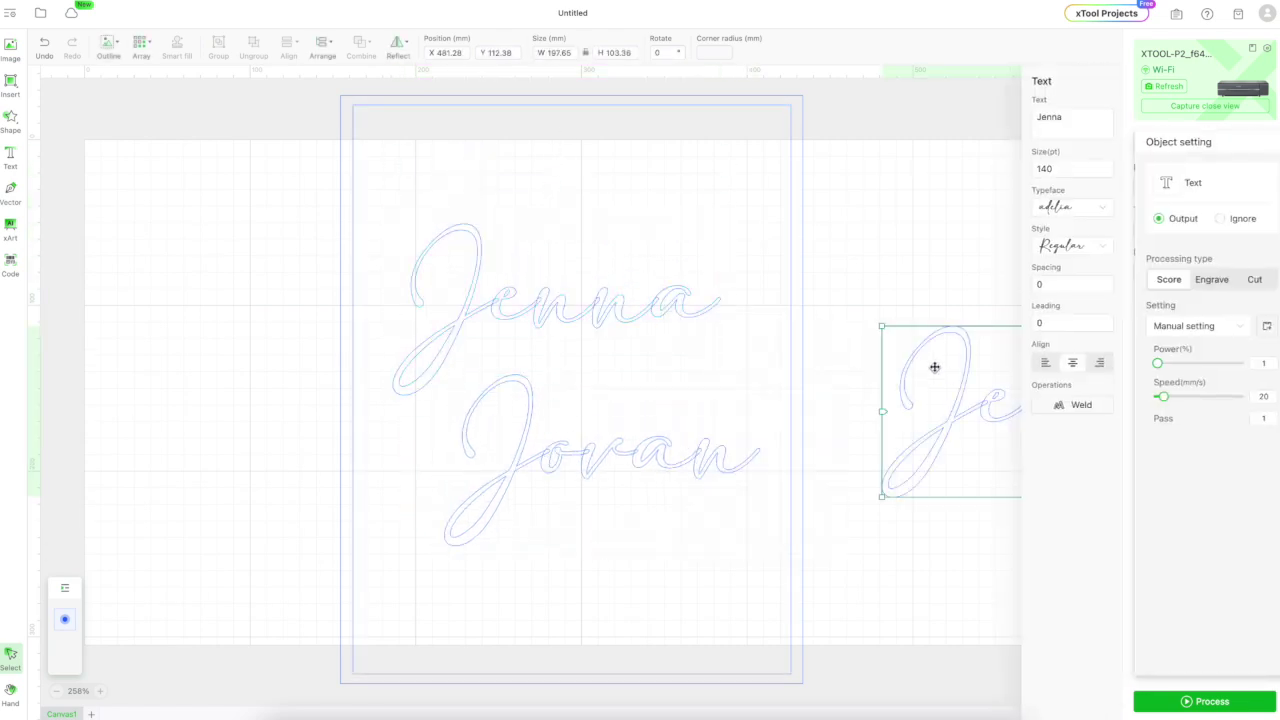
drag(934, 367, 717, 331)
double_click(717, 331)
text(and)
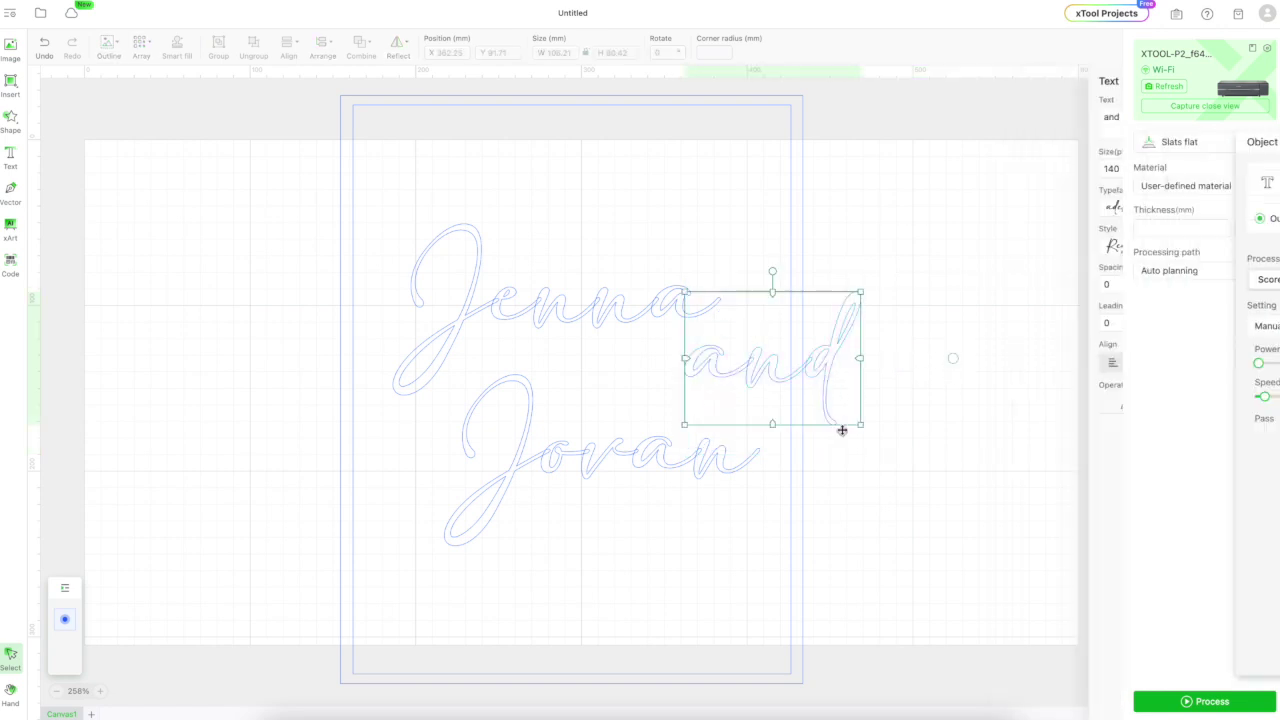
drag(842, 430, 640, 374)
click(837, 354)
click(937, 360)
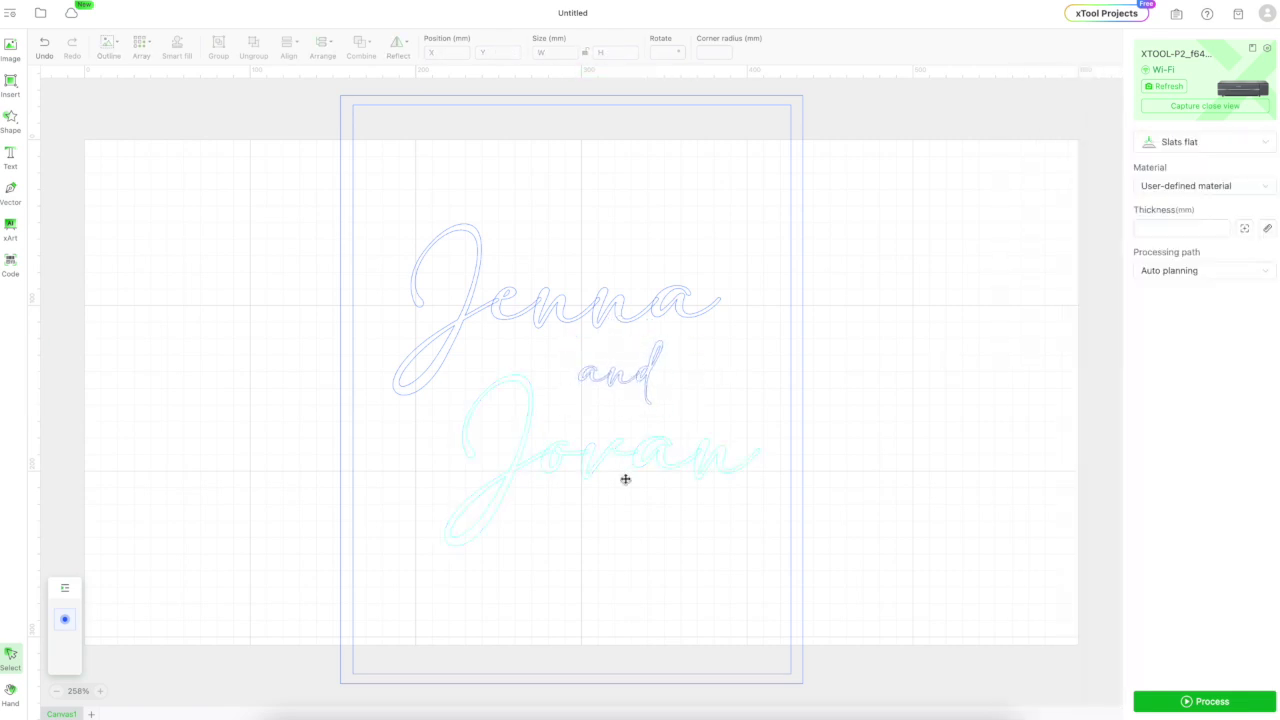
drag(625, 479, 625, 539)
Lower the names and add 'WELCOME TO OUR WEDDING' text near the top.
drag(611, 377, 617, 442)
drag(609, 326, 609, 389)
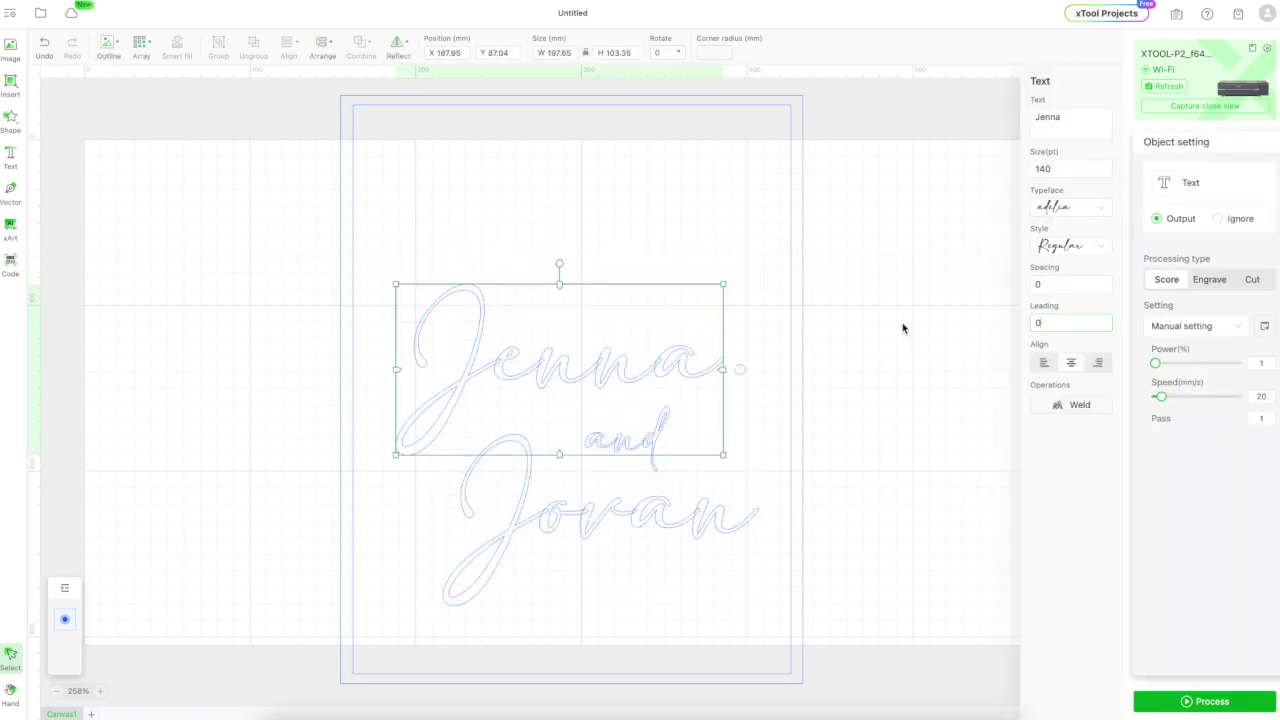
click(902, 328)
key(t)
click(558, 199)
text(WELCO)
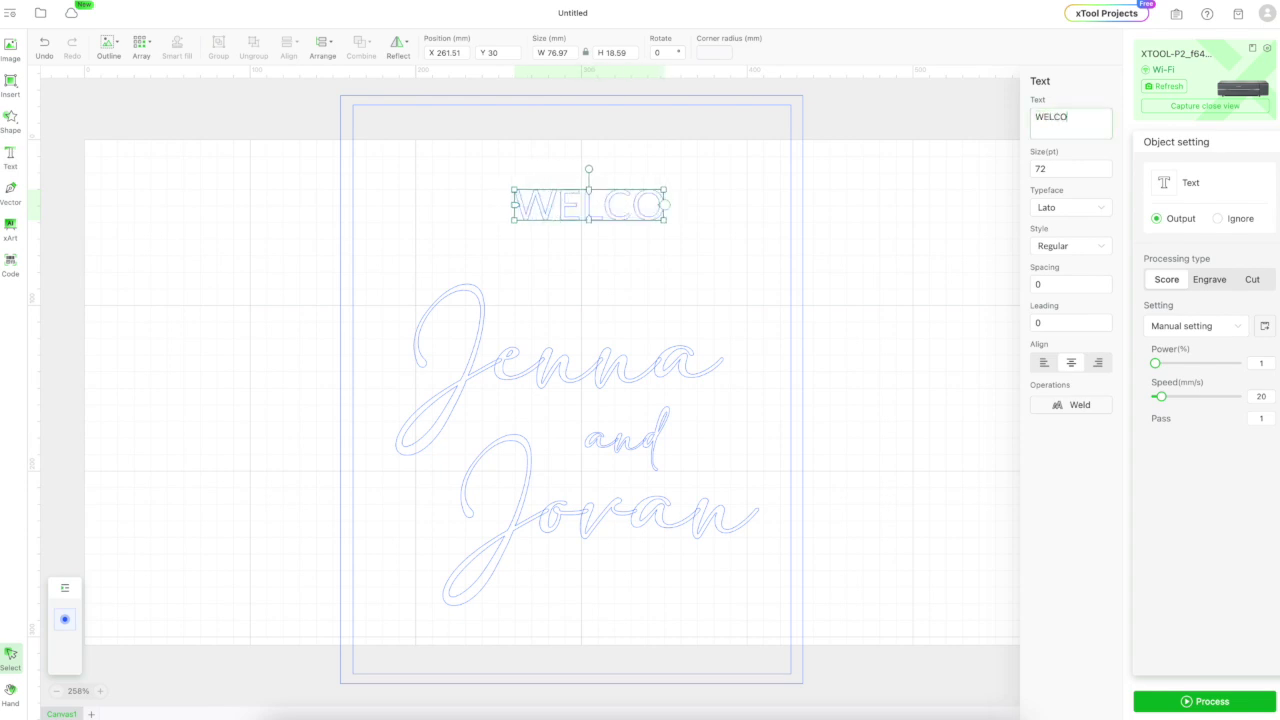
text(ME TO OUR WEDDING)
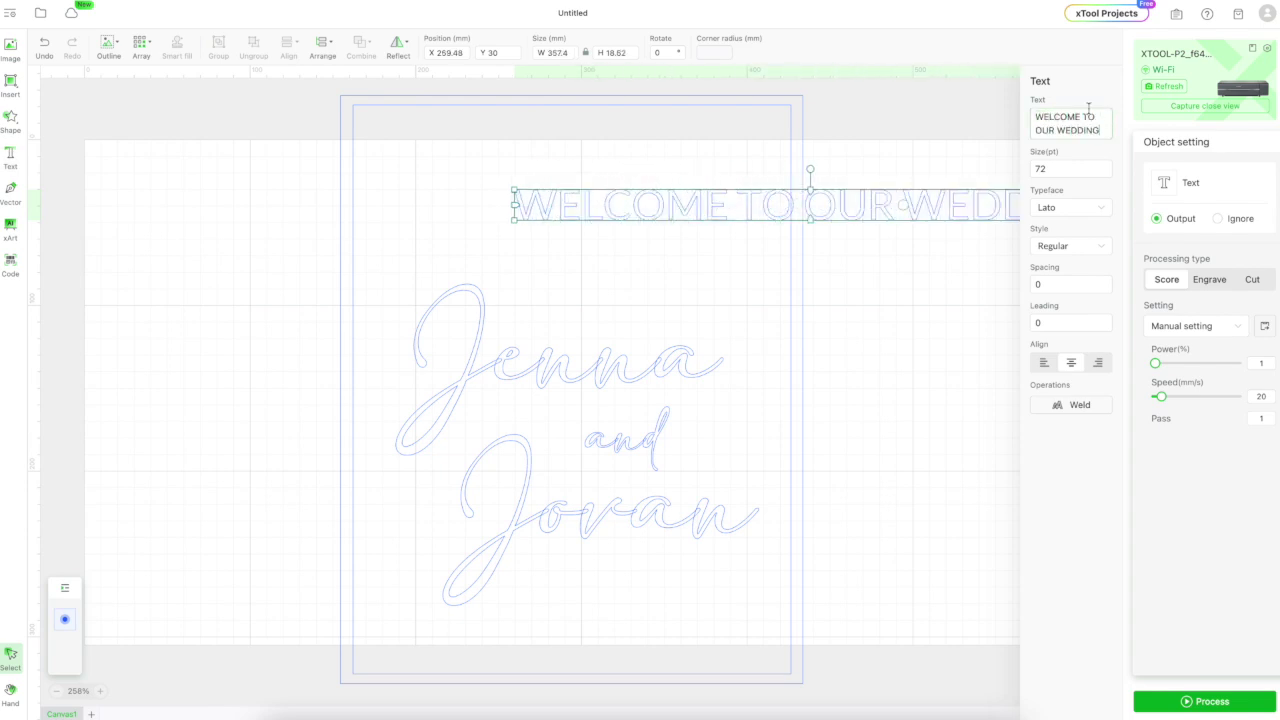
drag(856, 199, 586, 224)
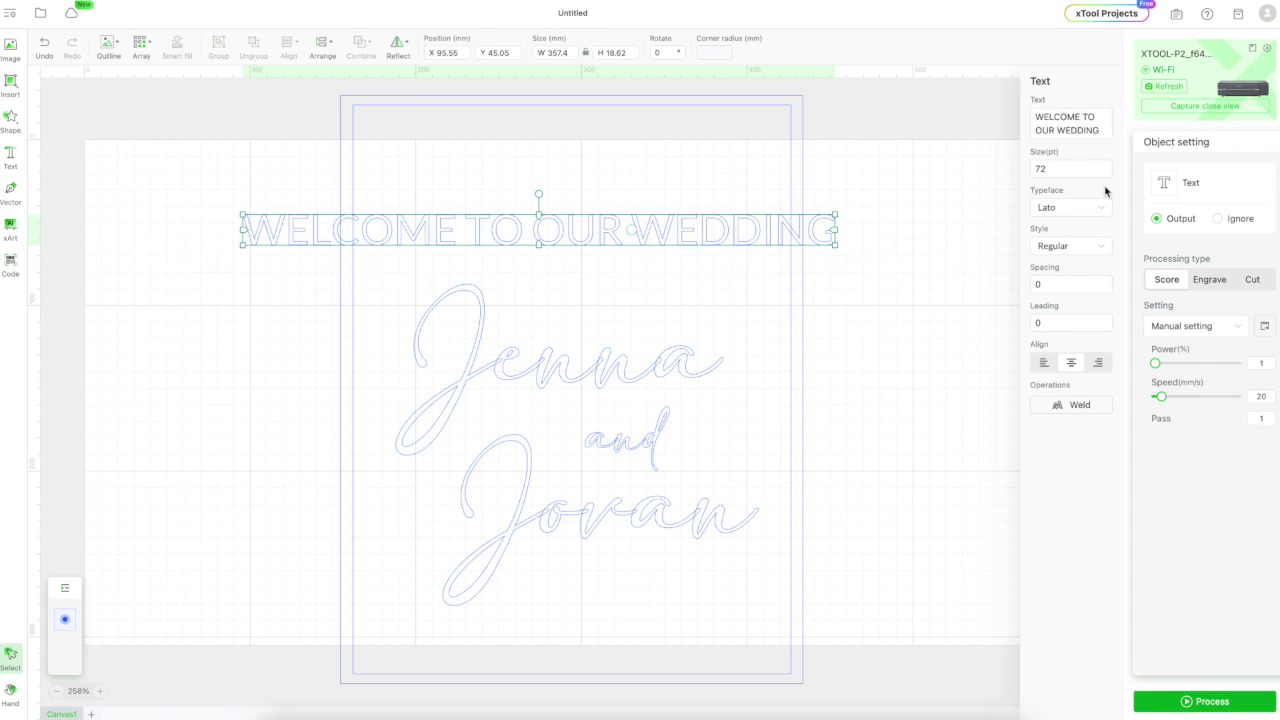
Set the heading to Al Bayan Bold at 50 pt and centre it above the names.
click(1080, 208)
scroll(1067, 294, down, 10)
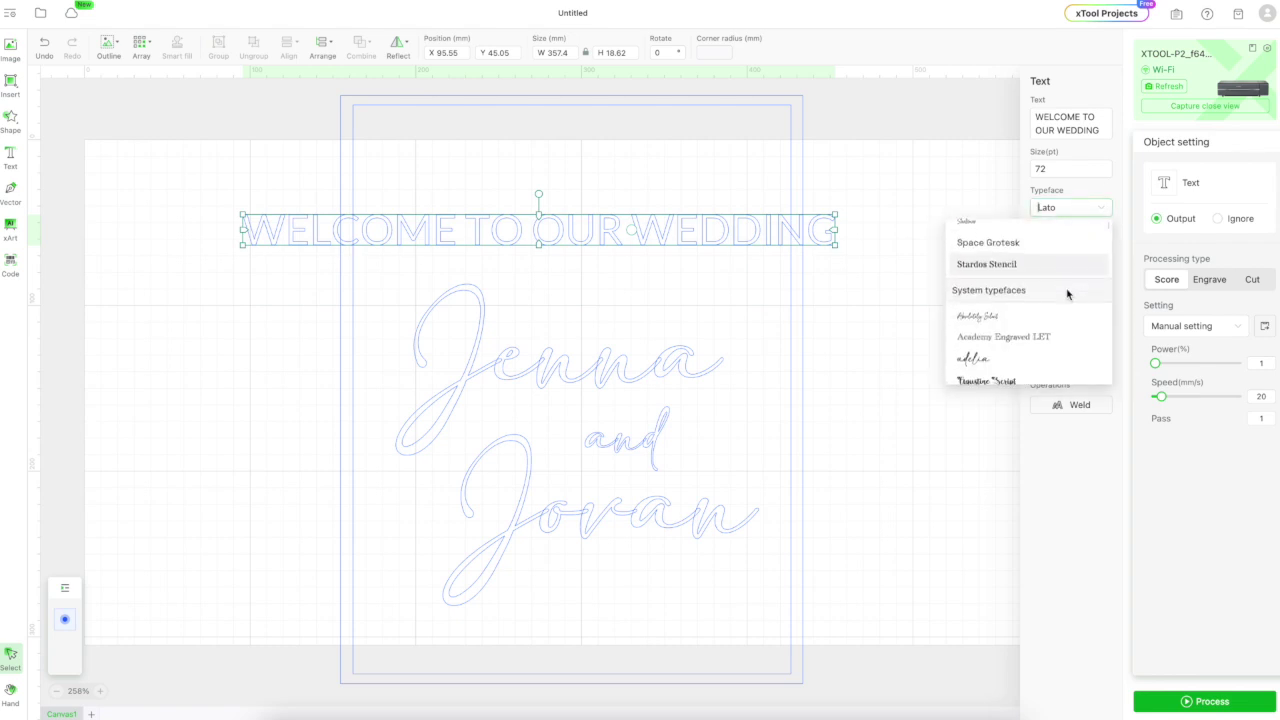
scroll(1067, 294, down, 2)
click(1000, 351)
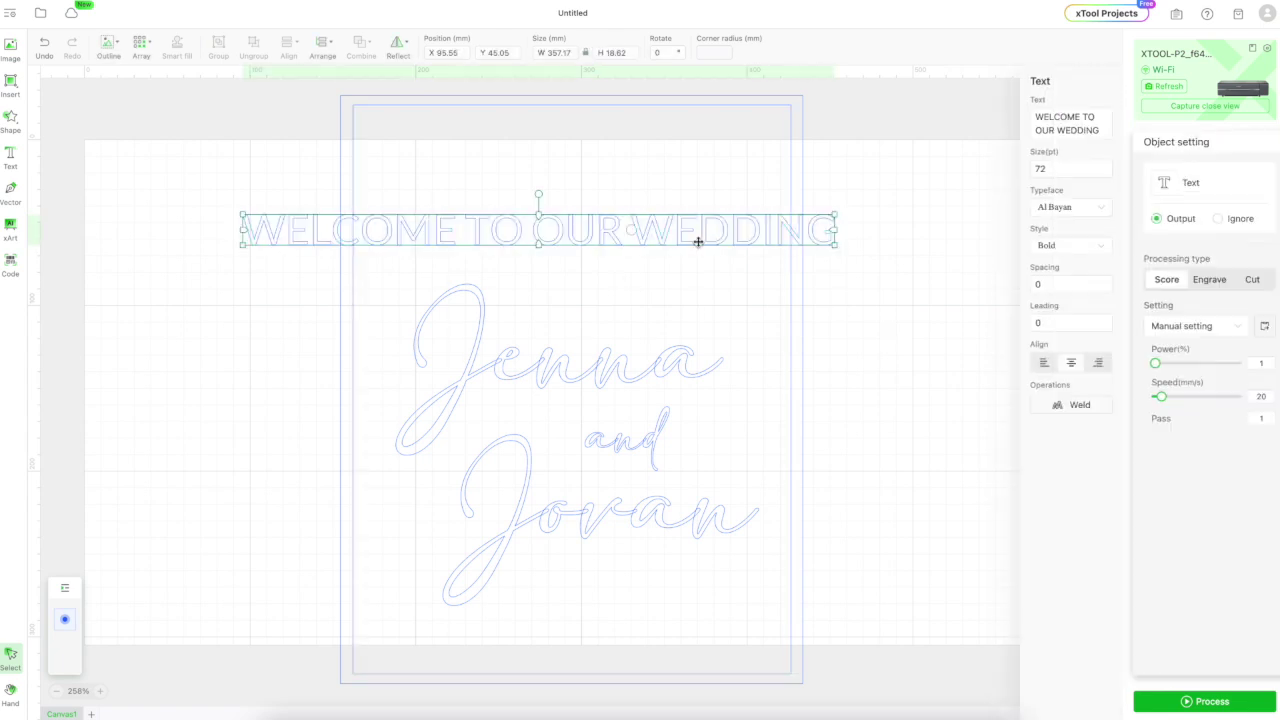
text(50)
key(Return)
click(640, 223)
drag(580, 226, 695, 223)
click(920, 265)
click(654, 371)
Set the three name objects to engrave.
shift+click(646, 449)
shift+click(646, 506)
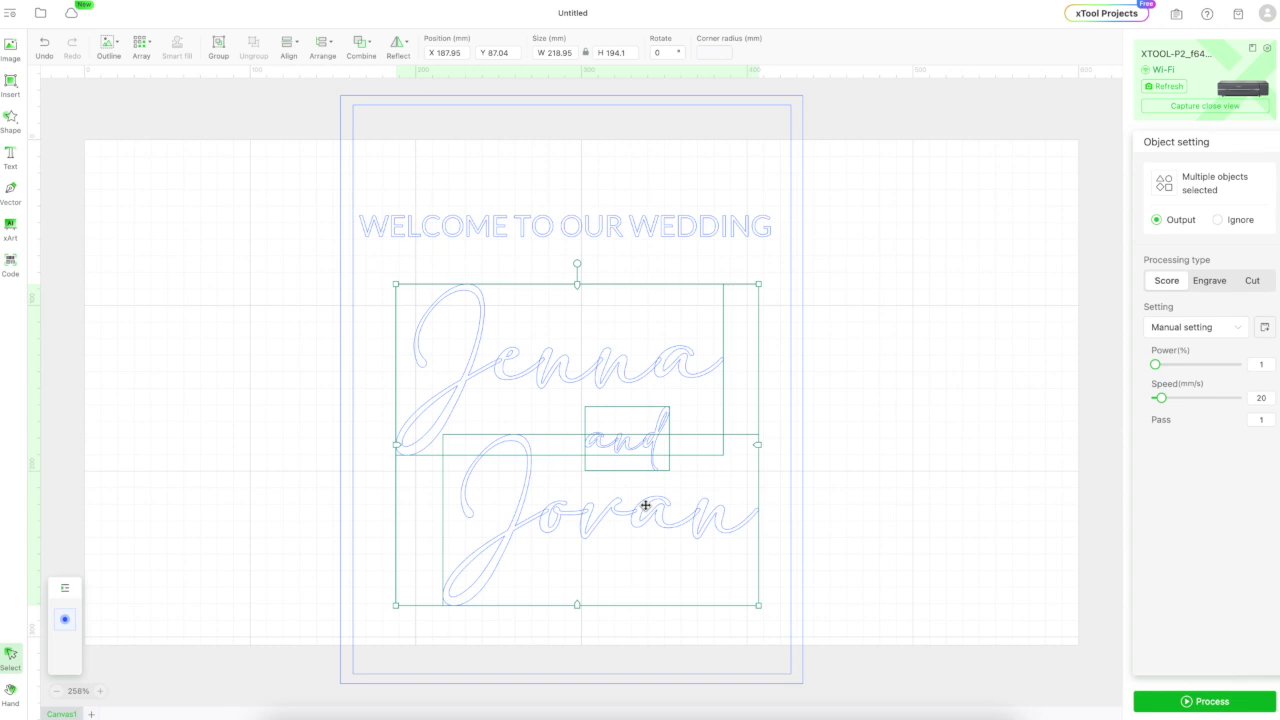
click(1209, 280)
click(897, 371)
Copy the heading to the bottom and change it to 'OCTOBER 12th 2024'.
click(648, 229)
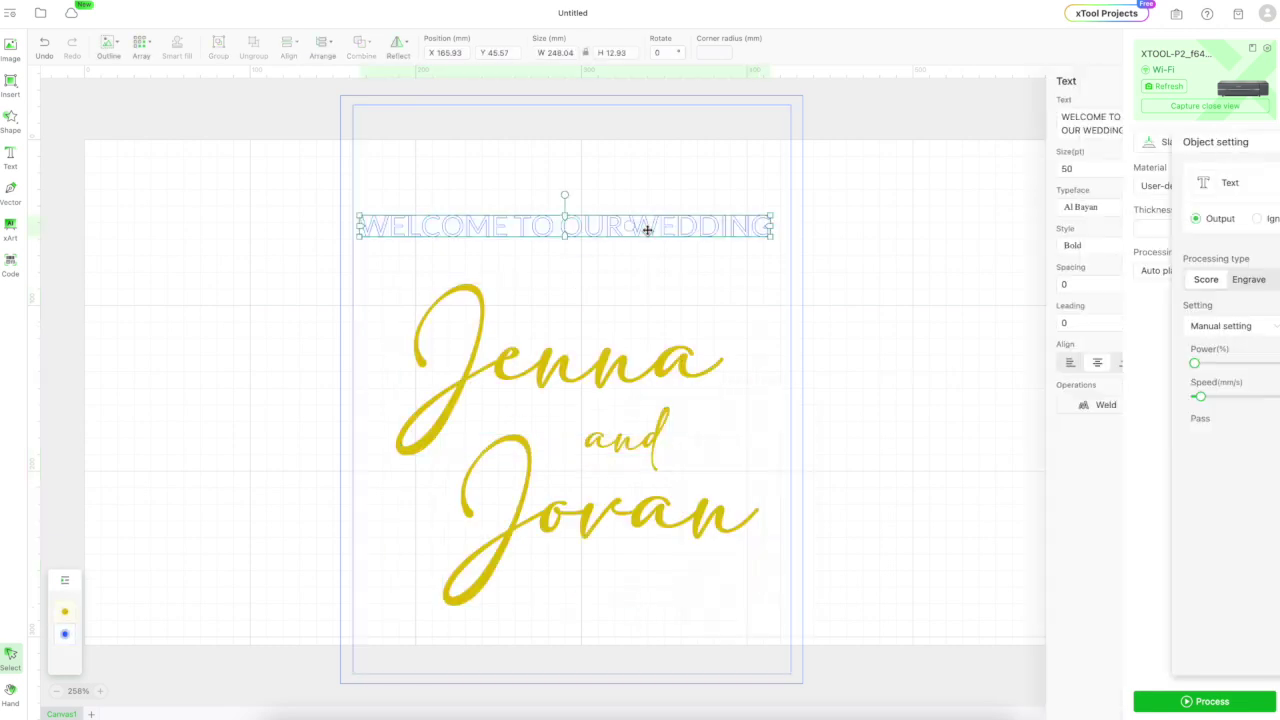
drag(648, 229, 664, 625)
double_click(664, 625)
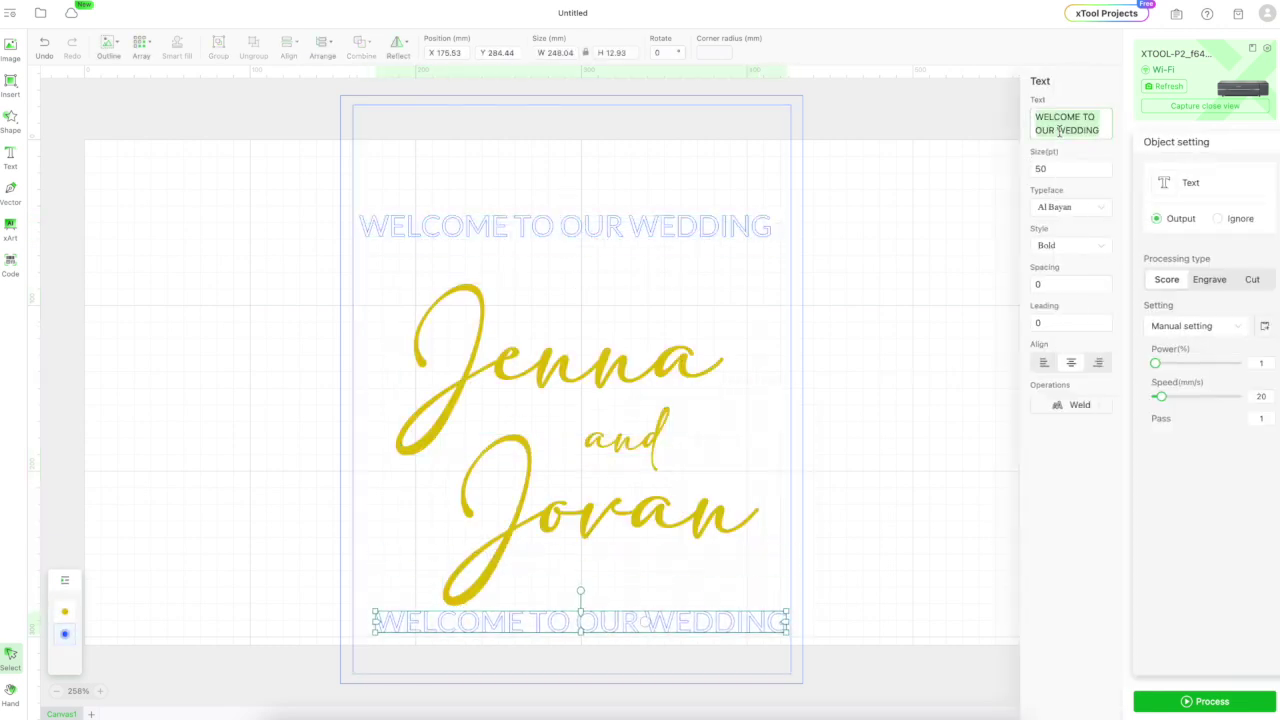
text(OCTOBER)
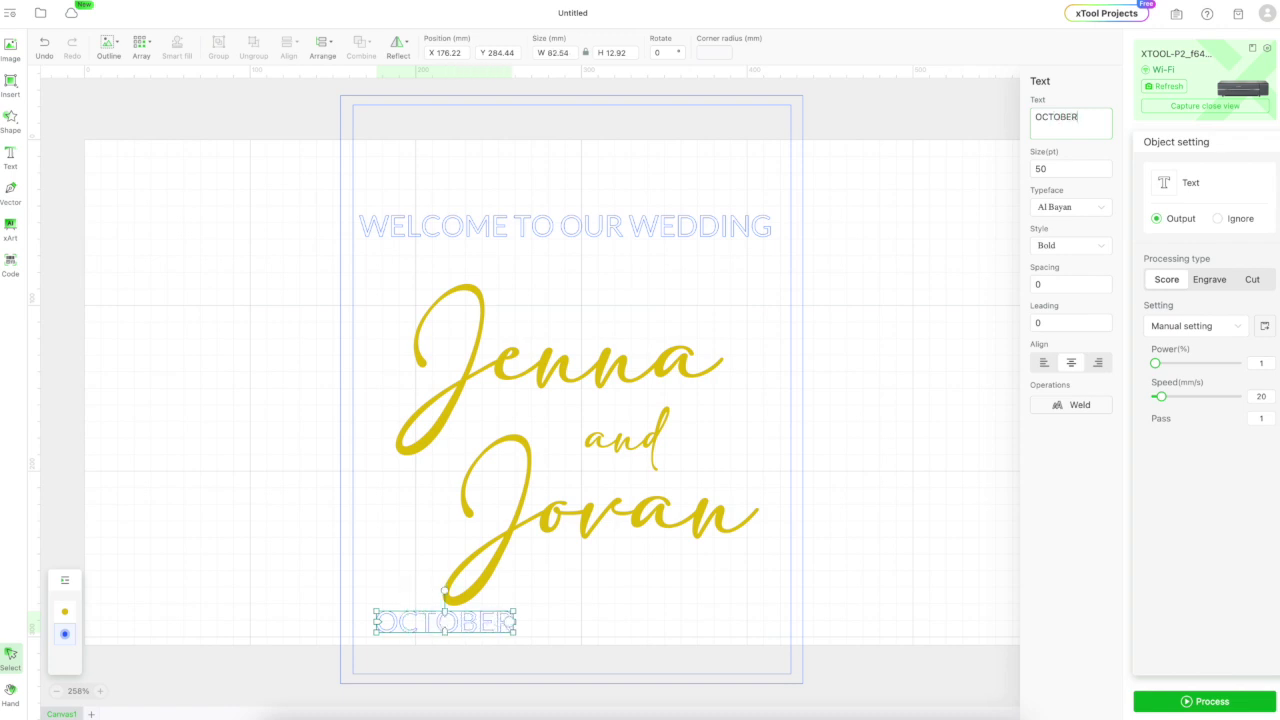
text( 1st)
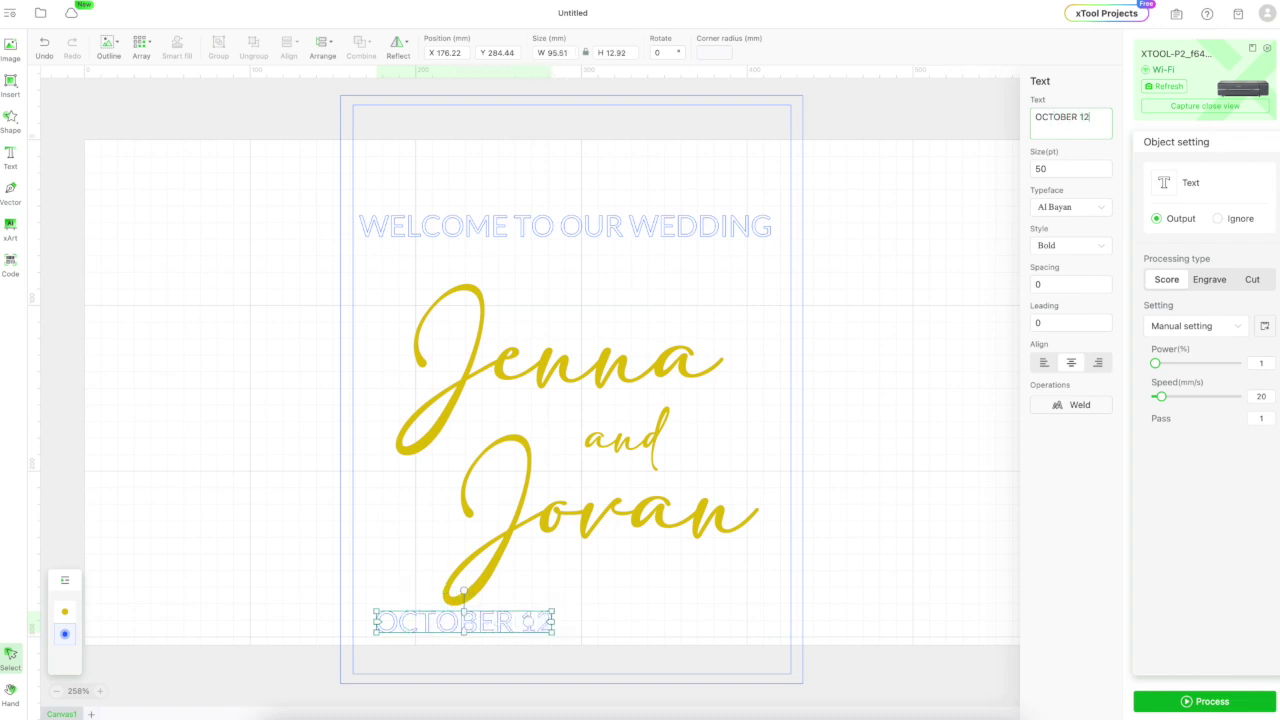
text(th 2024)
click(860, 465)
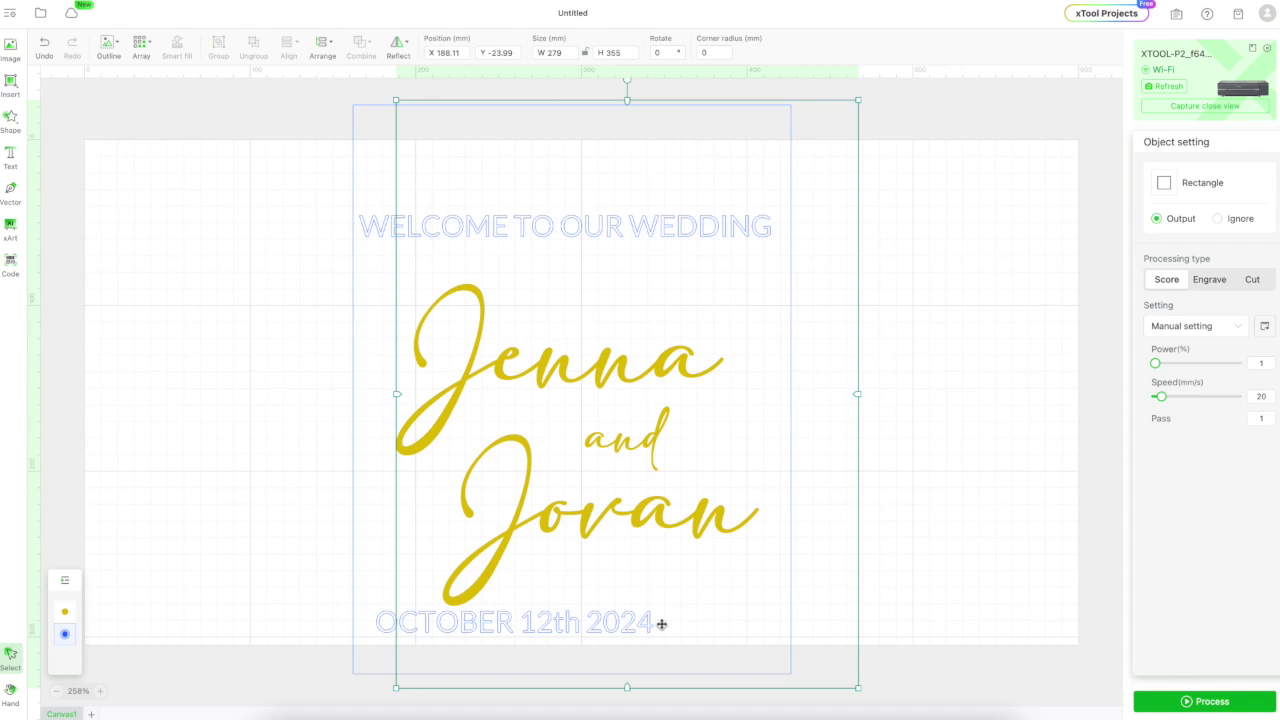
key(ctrl+z)
Horizontally centre the heading and date on the sign rectangle.
click(637, 623)
shift+click(563, 223)
shift+click(508, 104)
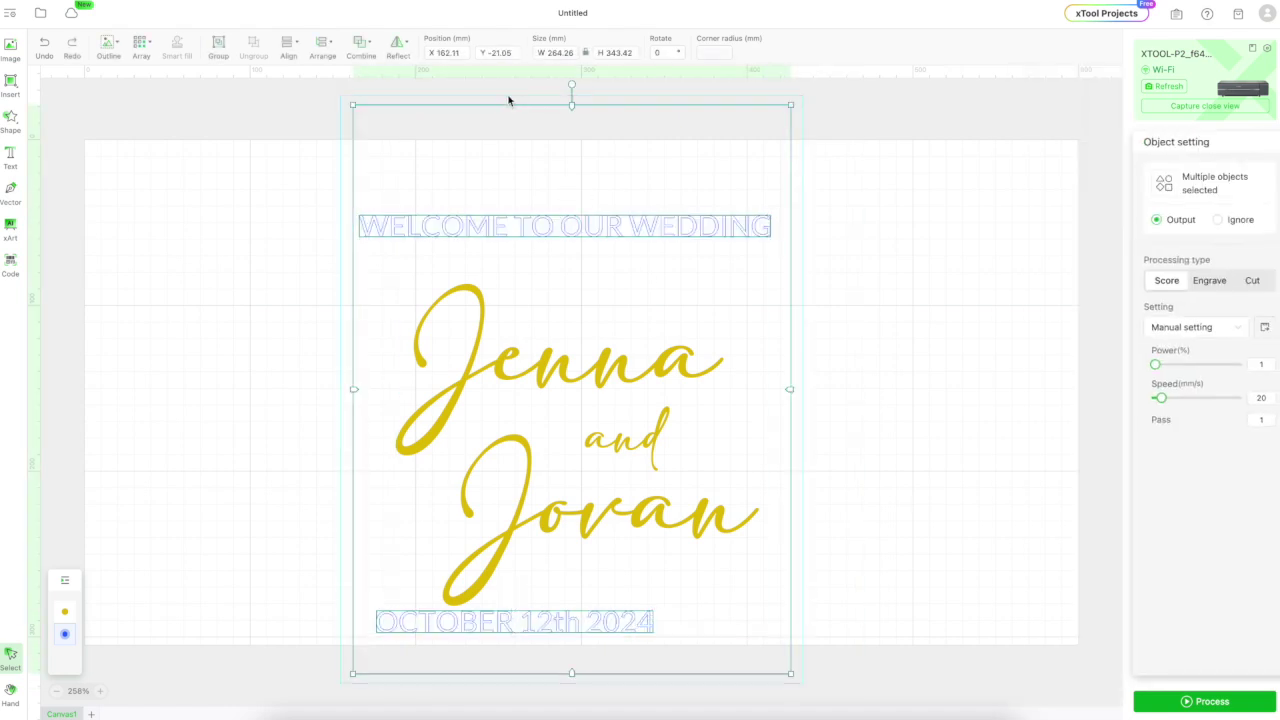
click(288, 45)
click(340, 124)
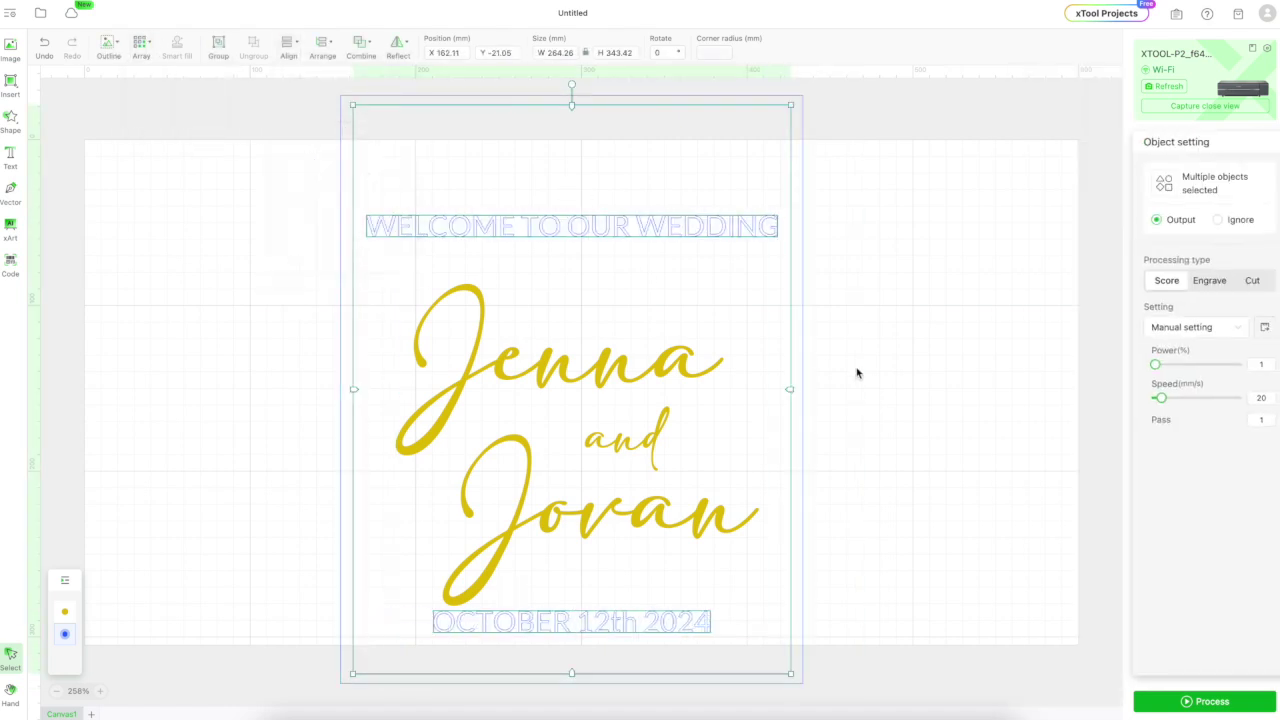
click(857, 373)
click(617, 226)
shift+click(571, 621)
Set the heading and date to engrave on the black layer.
click(1209, 280)
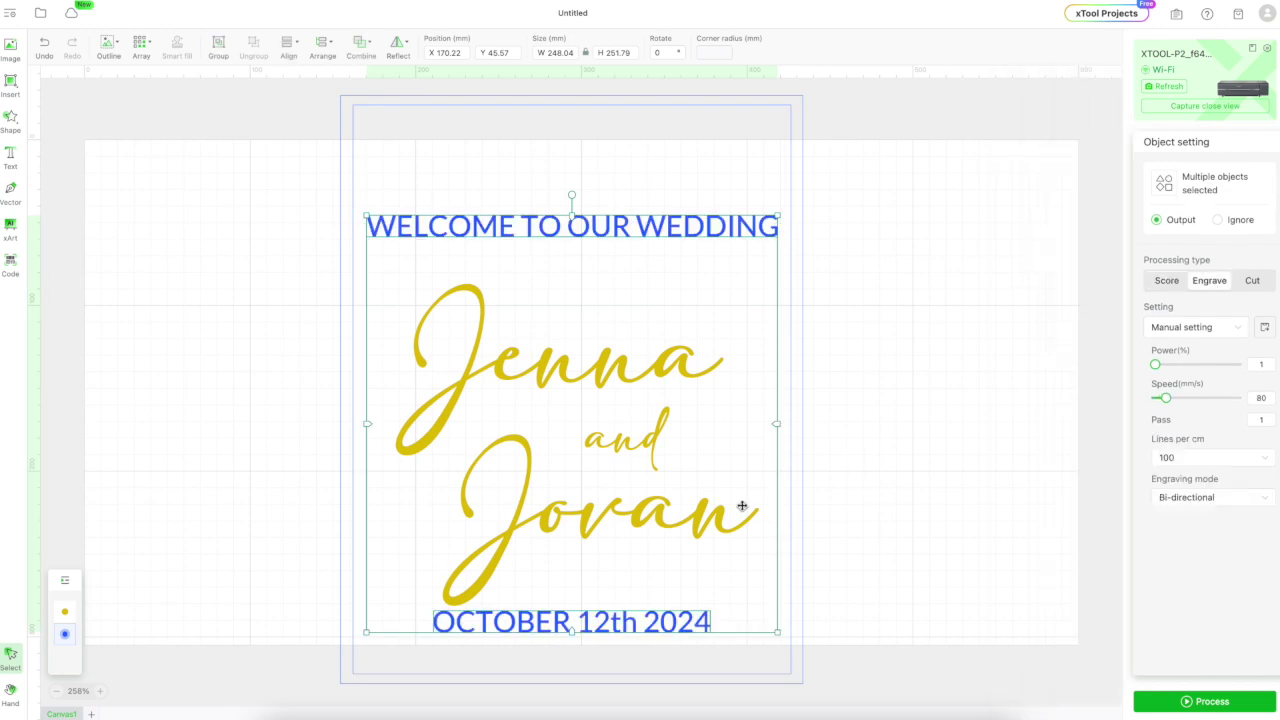
right_click(503, 622)
click(644, 577)
click(831, 571)
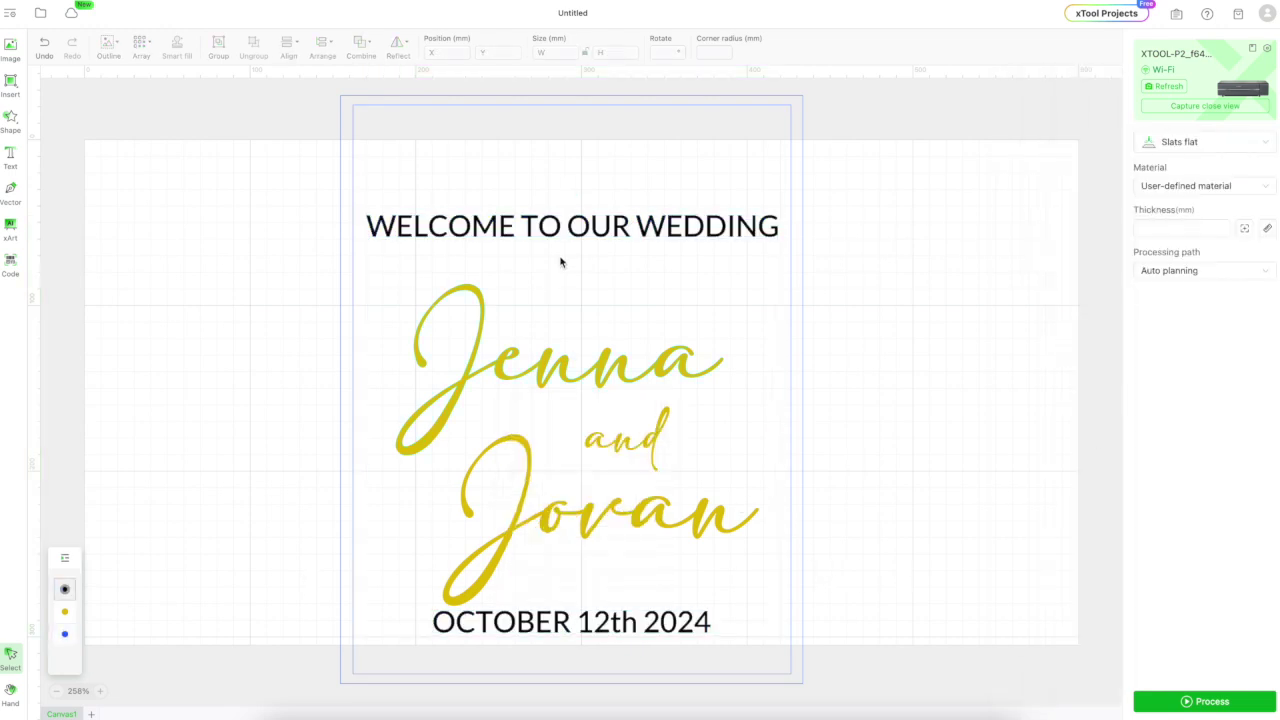
Bend the 'WELCOME TO OUR WEDDING' heading into an arc.
click(620, 234)
drag(634, 230, 600, 205)
click(570, 235)
click(693, 404)
Ungroup the names text into separate objects with Ctrl+Shift+G.
click(645, 491)
key(ctrl+shift+g)
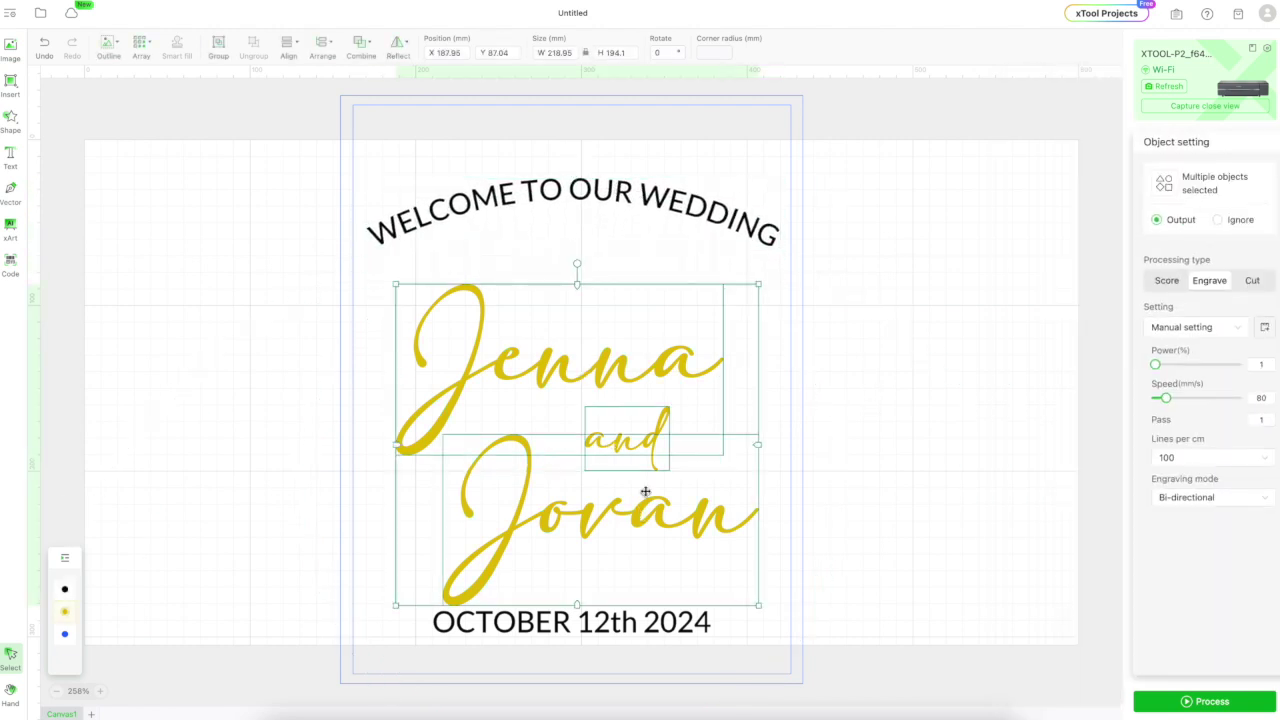
click(900, 497)
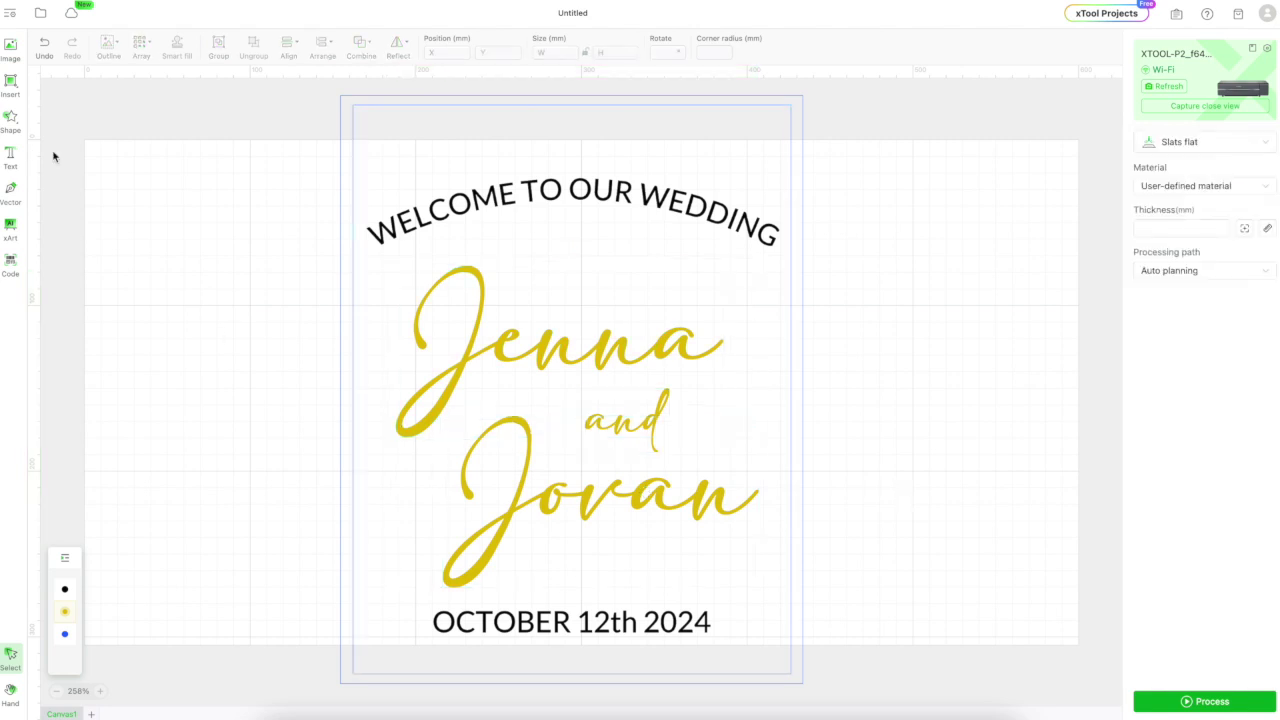
click(10, 118)
Draw a wide ellipse and top-align it with the inner rectangle.
click(72, 128)
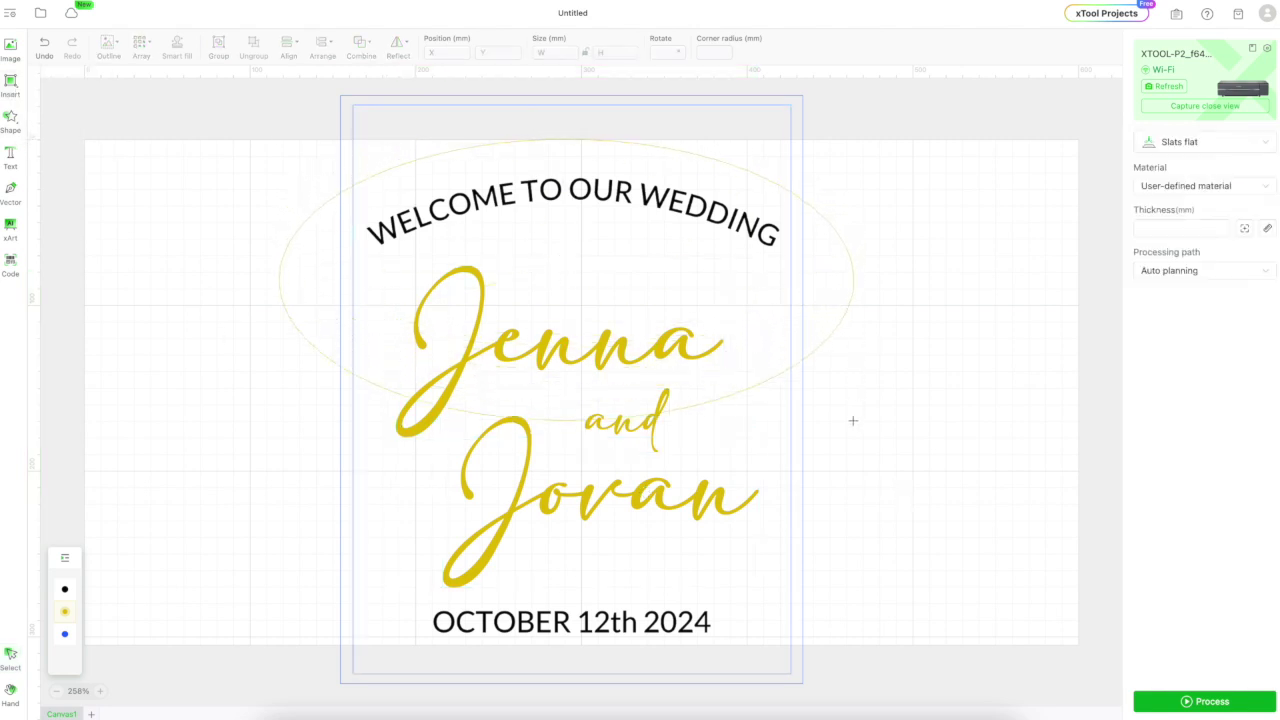
drag(861, 419, 861, 419)
drag(691, 154, 691, 129)
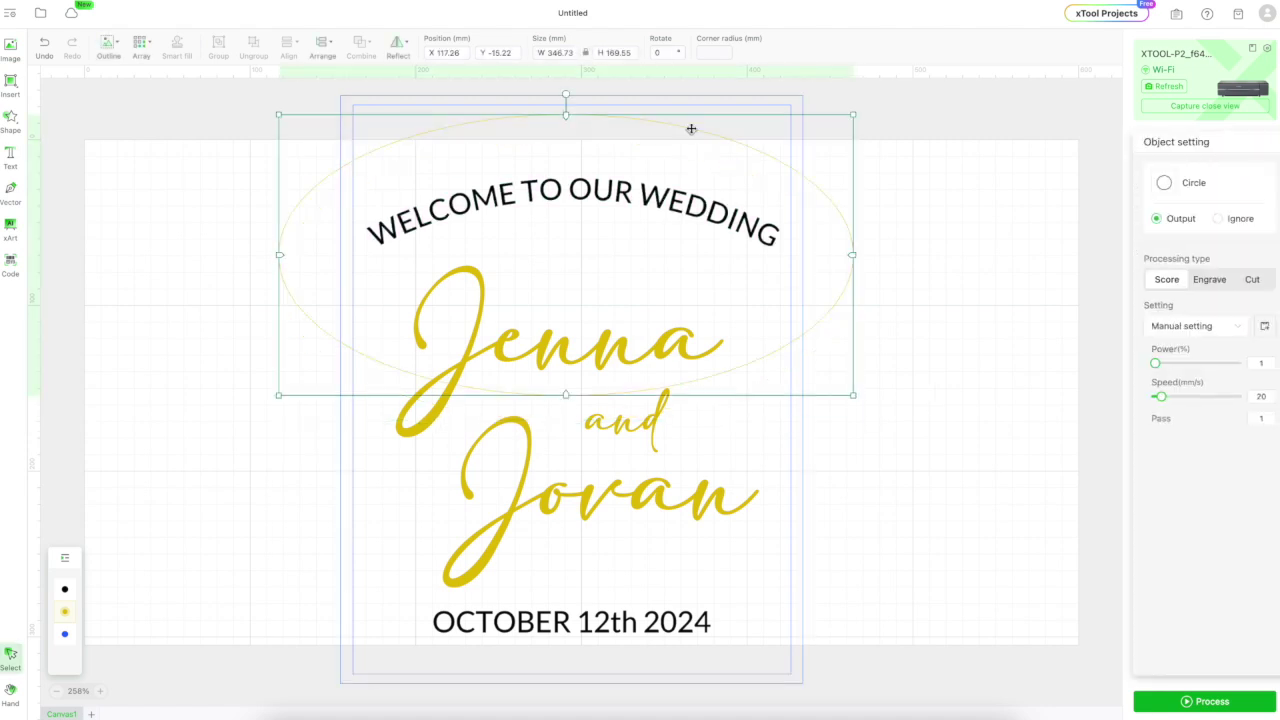
shift+click(643, 112)
click(289, 46)
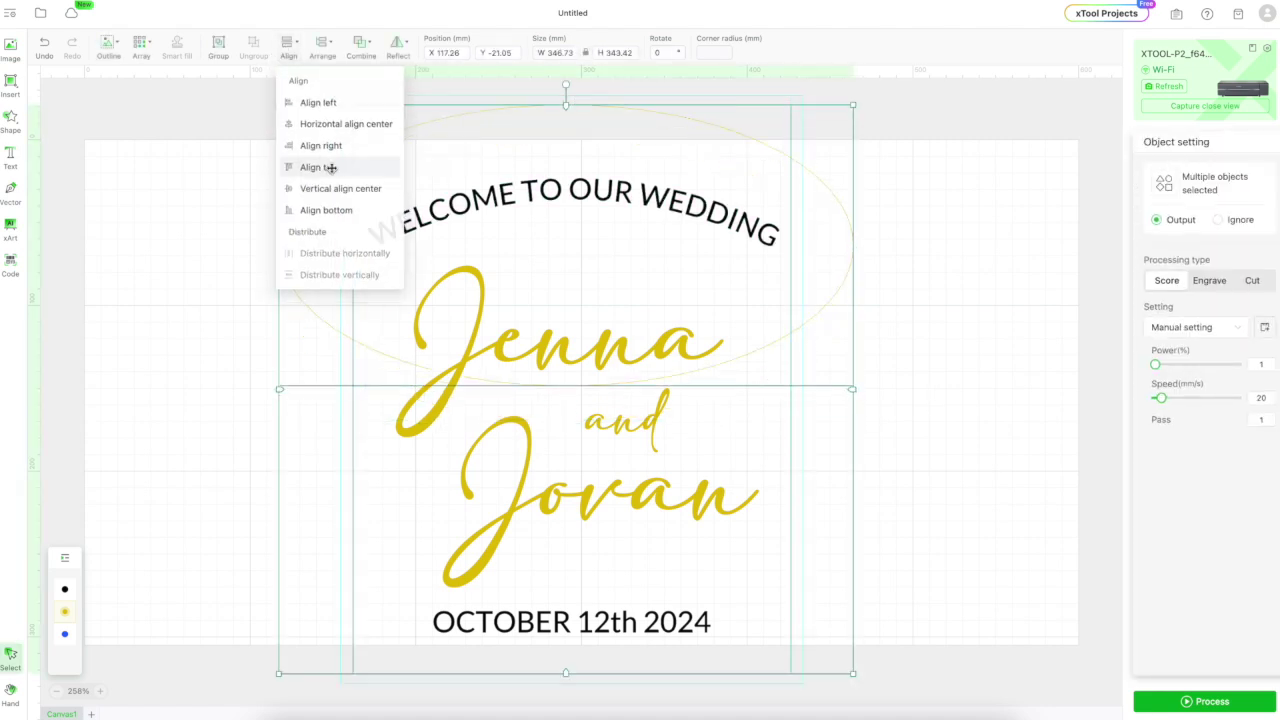
click(330, 168)
click(290, 46)
click(934, 340)
Paste a spare copy of the inner rectangle.
click(782, 108)
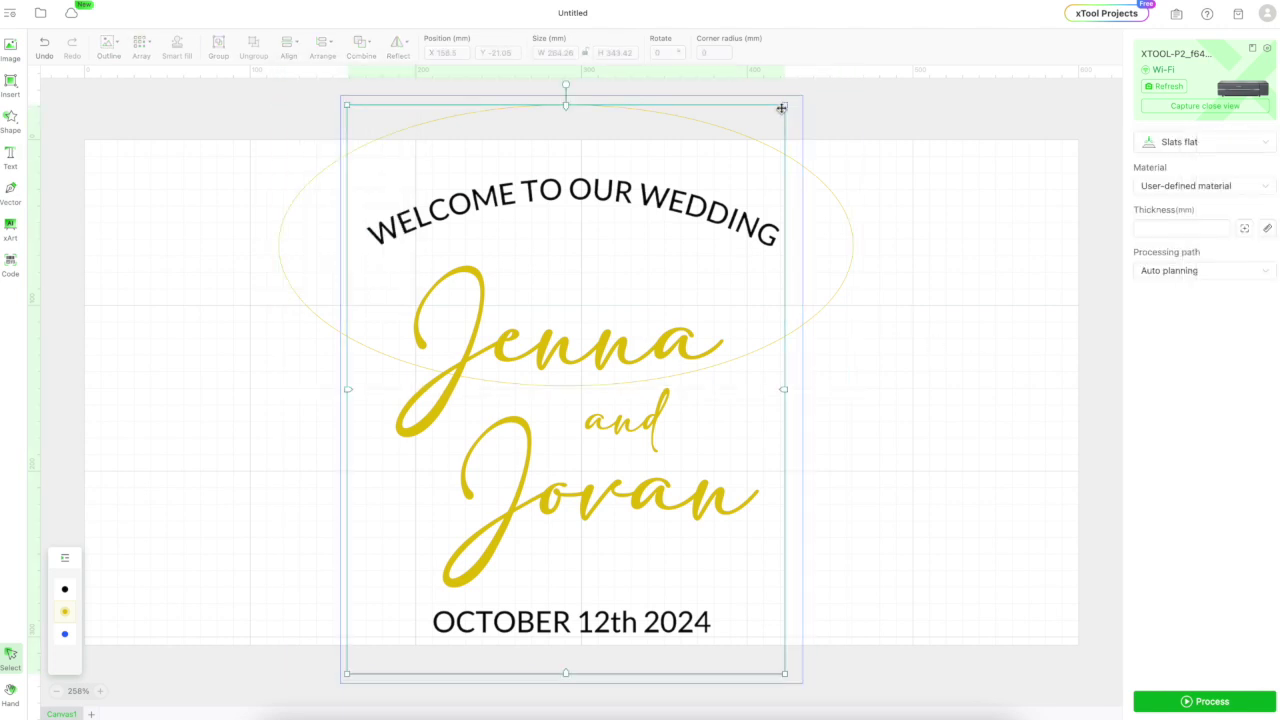
right_click(786, 110)
click(813, 156)
right_click(908, 181)
click(922, 192)
click(720, 131)
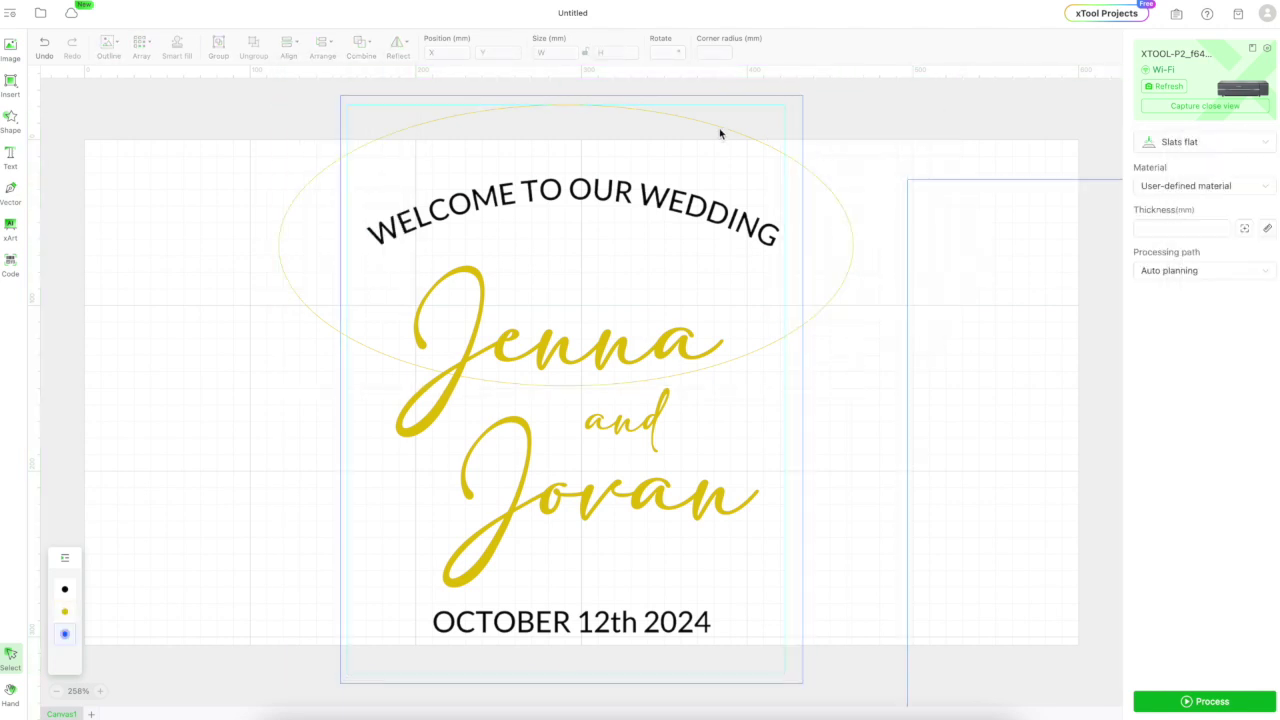
Intersect the ellipse with the inner rectangle to keep the curved overlap.
click(722, 131)
shift+click(346, 471)
click(289, 46)
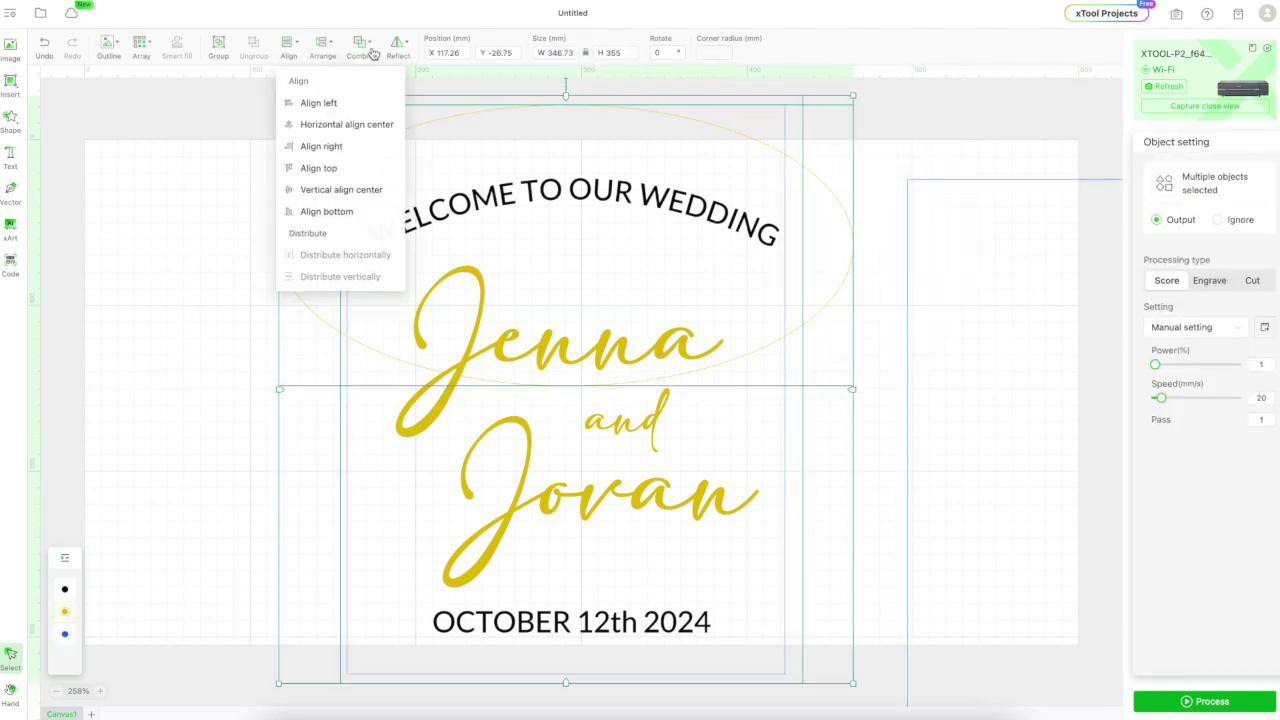
click(361, 46)
click(389, 124)
click(890, 339)
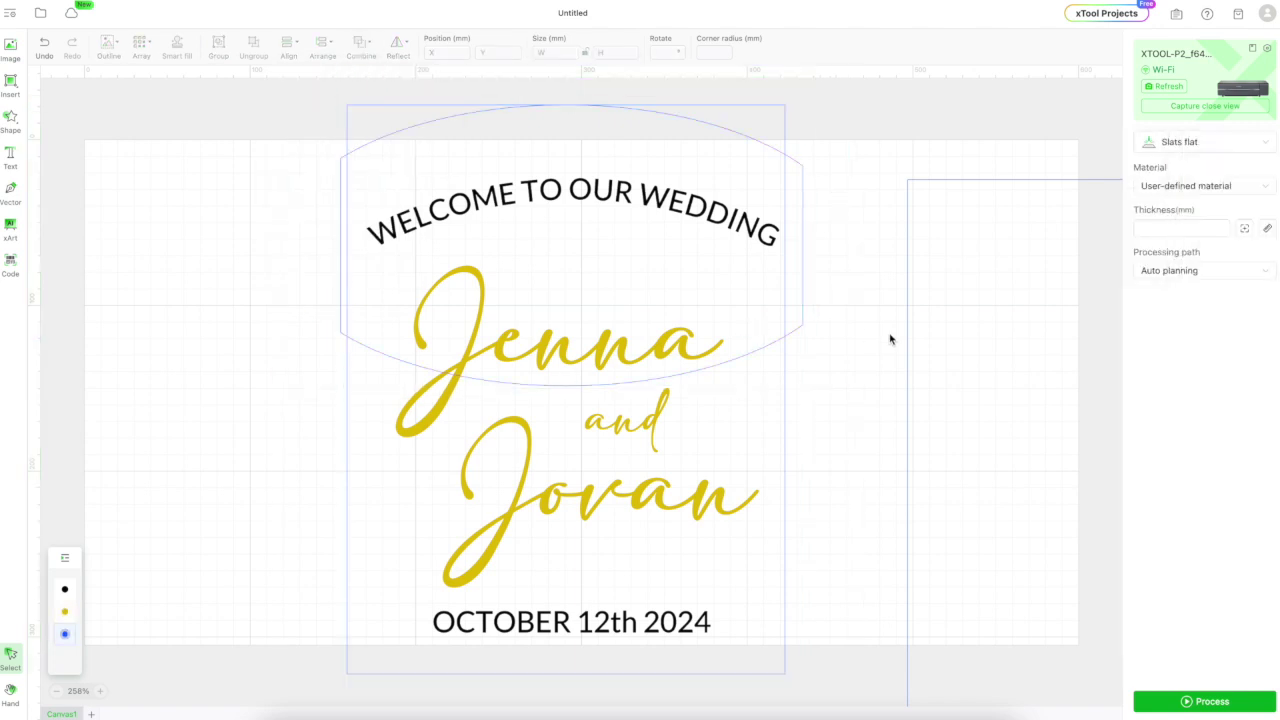
key(ctrl+z)
click(845, 285)
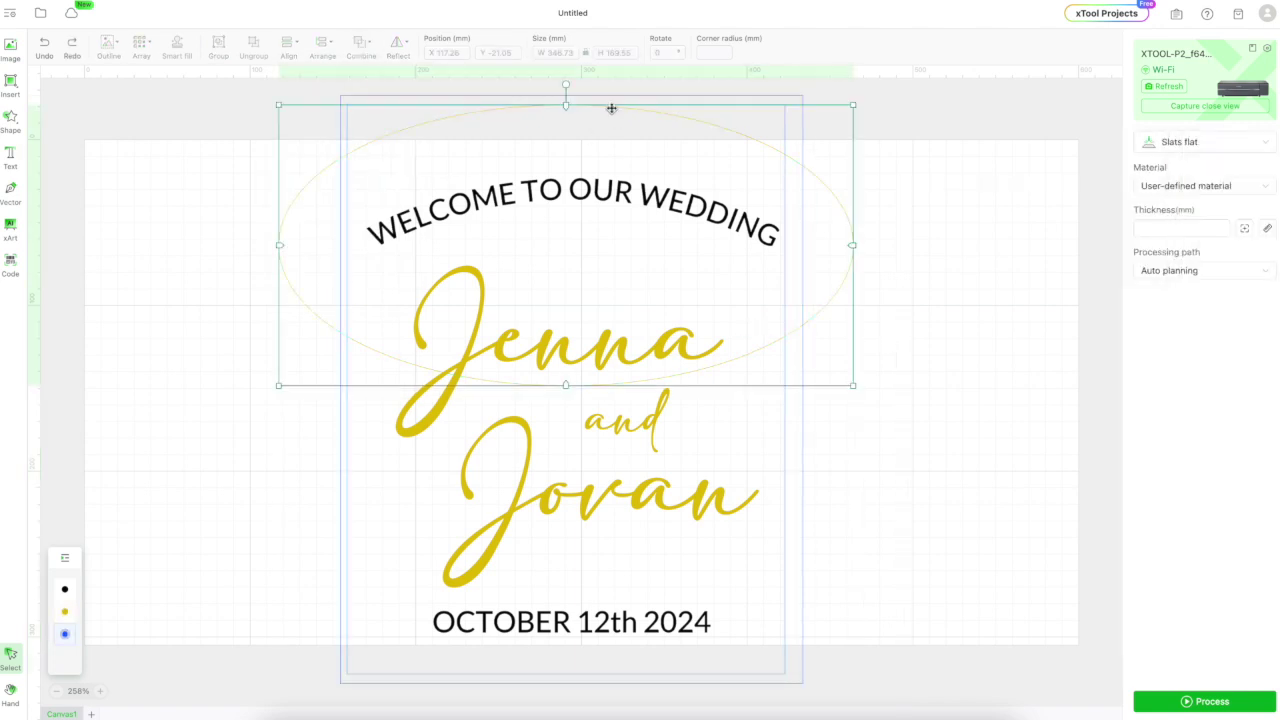
shift+click(786, 545)
click(299, 46)
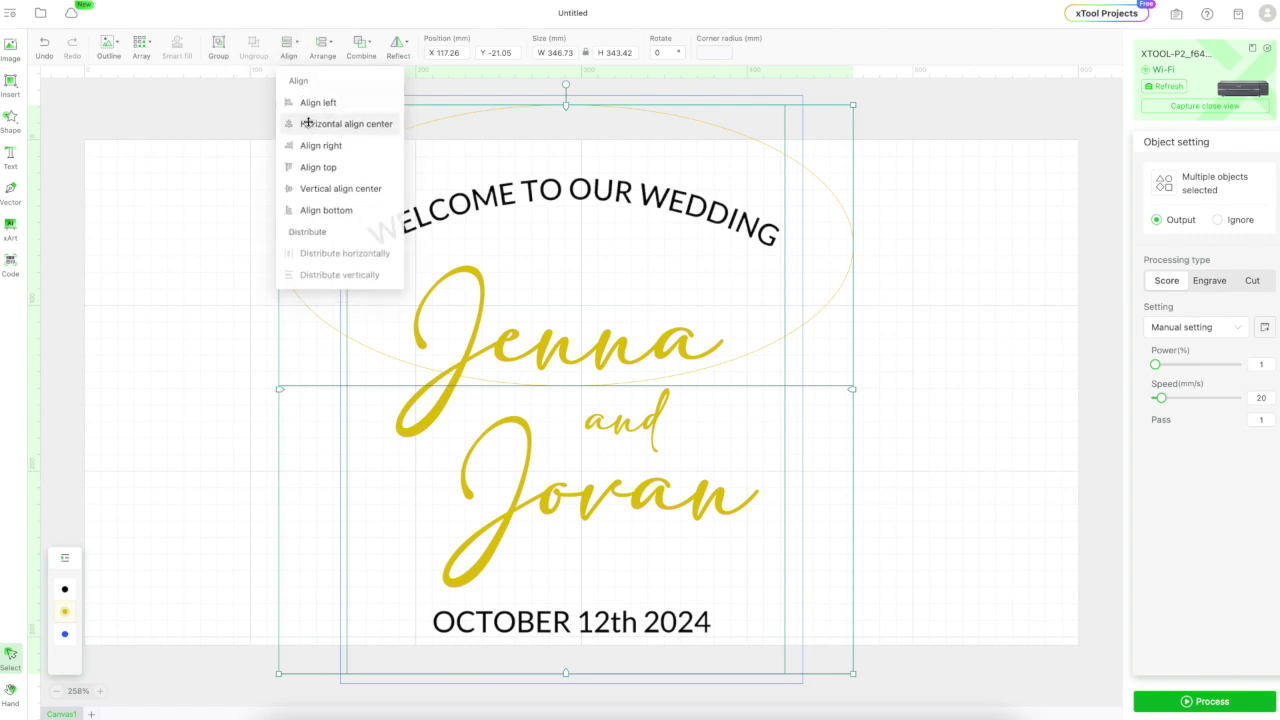
click(360, 50)
click(379, 131)
click(940, 366)
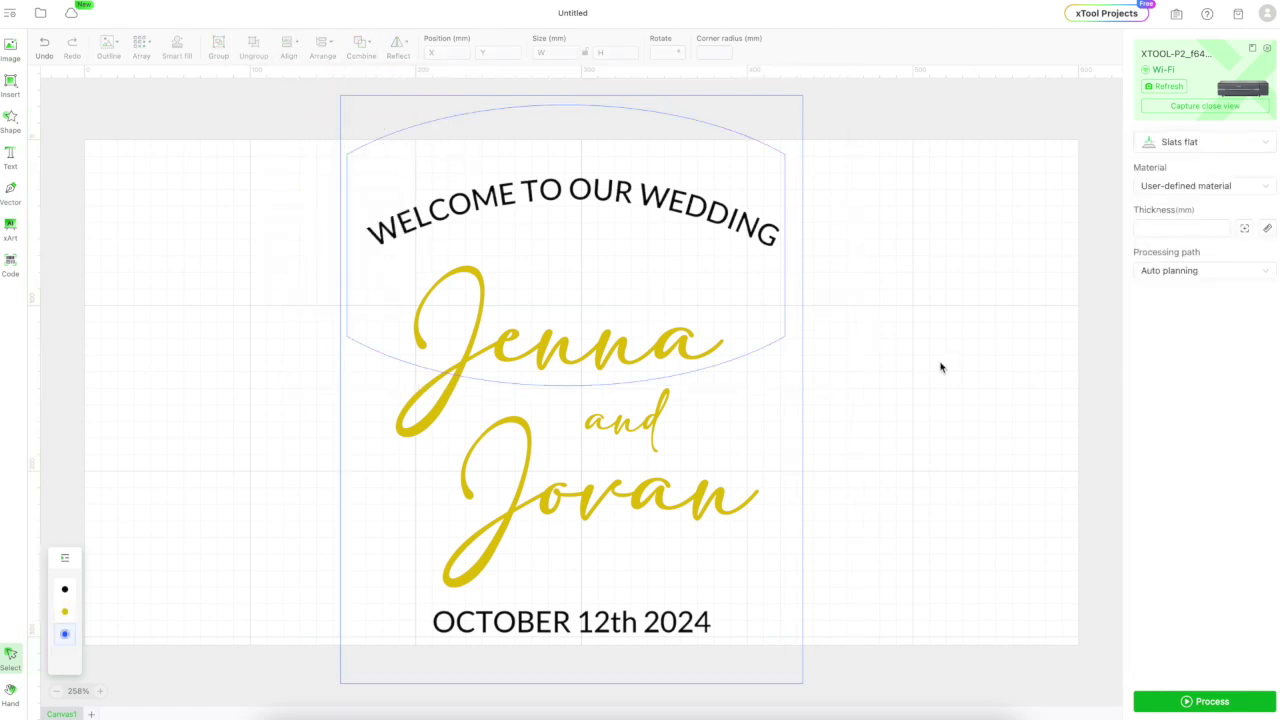
click(614, 124)
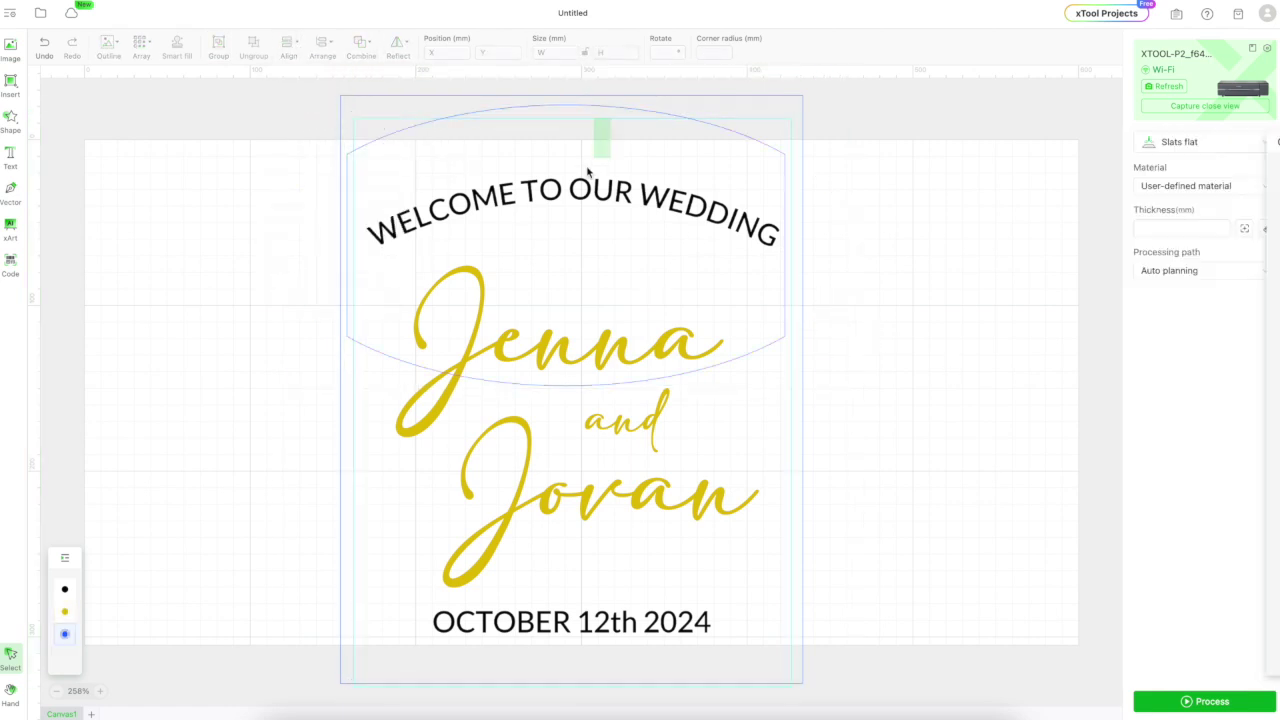
Unite the spare rectangle with the curved piece into one arched outline, then nudge the heading up.
drag(789, 380, 781, 405)
scroll(791, 400, up, 5)
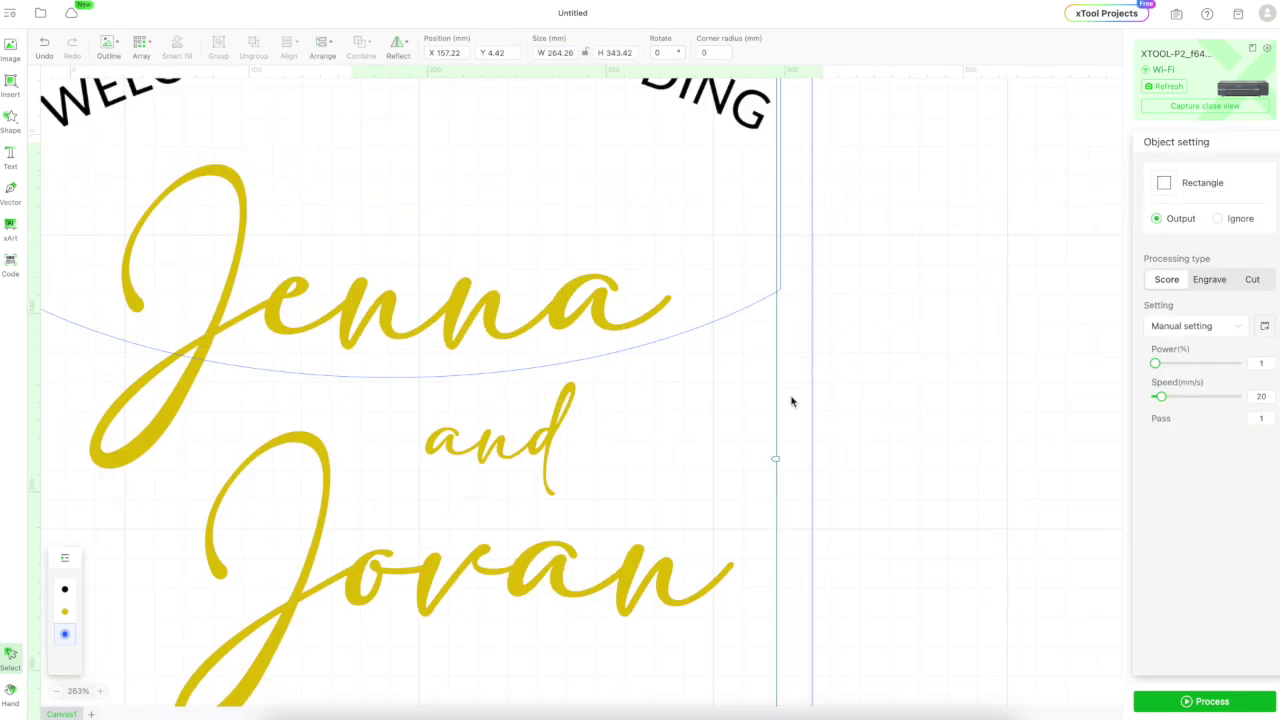
scroll(791, 401, down, 5)
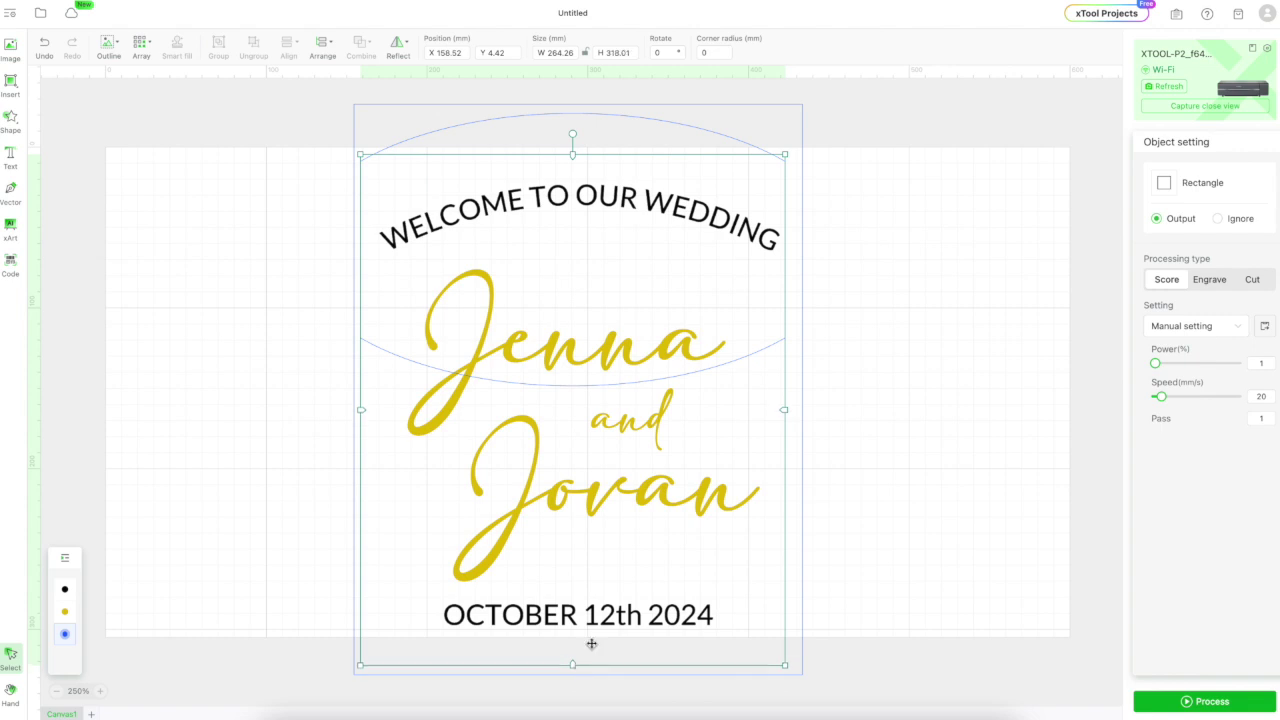
shift+click(700, 128)
click(361, 45)
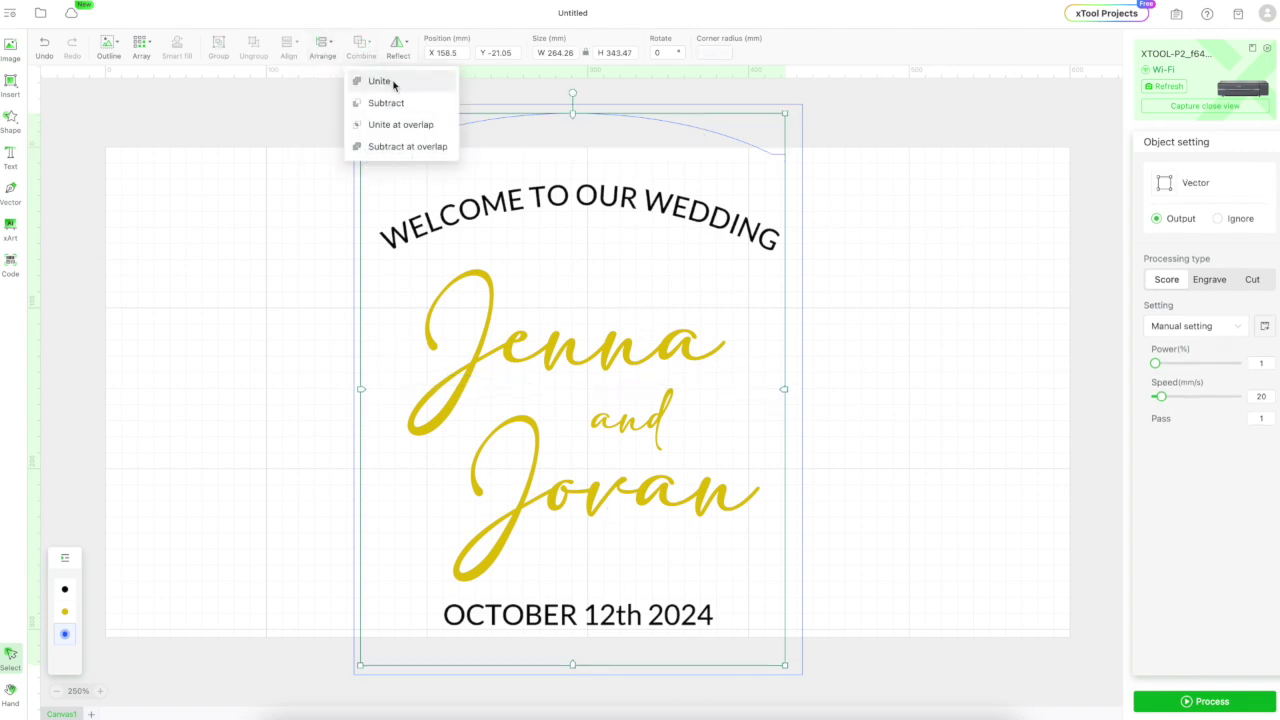
click(394, 83)
click(913, 338)
drag(660, 205, 648, 167)
key(Escape)
Select Jenna, 'and' and Jovan, nudge them up slightly, and group them.
click(651, 411)
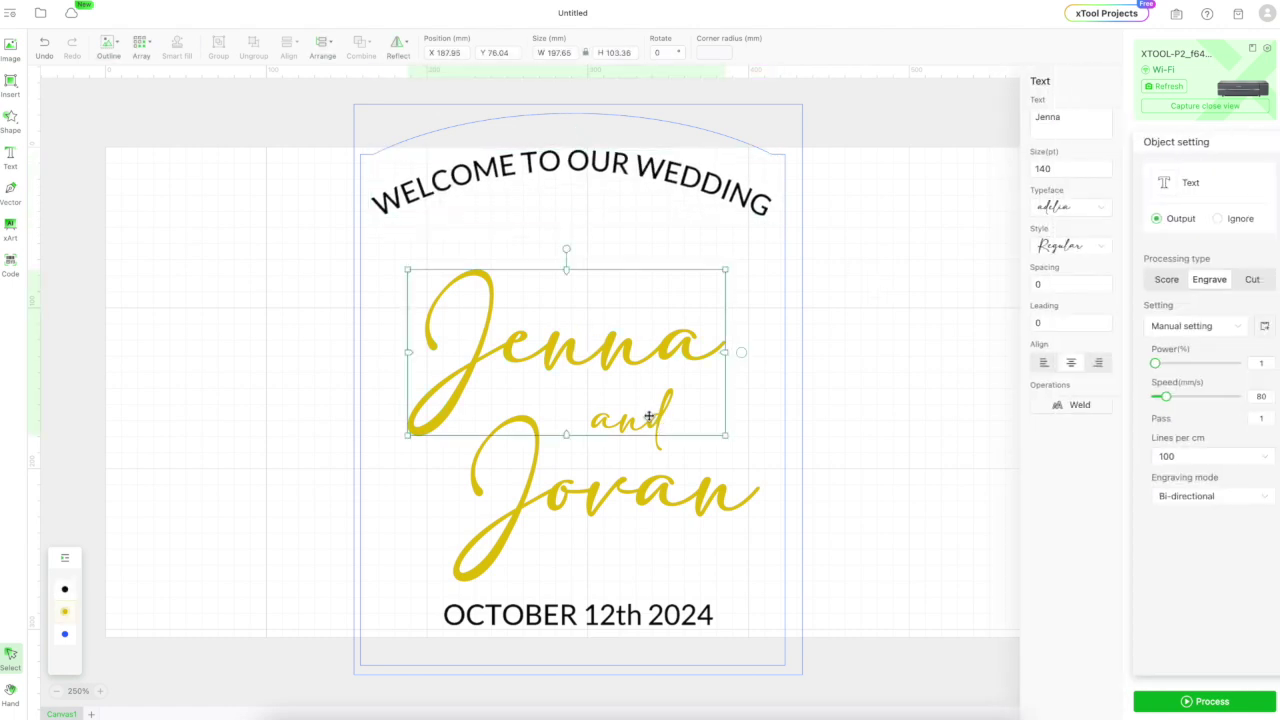
shift+click(630, 410)
shift+click(641, 479)
drag(641, 479, 641, 458)
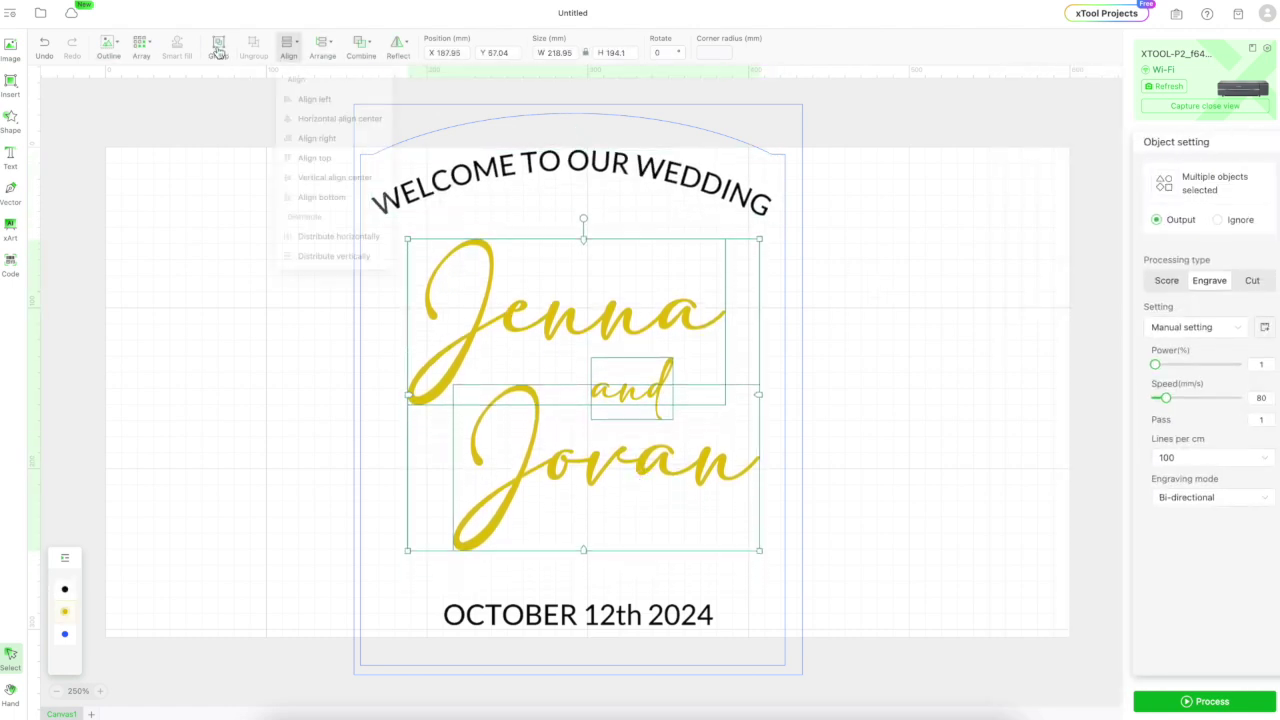
click(218, 45)
Add the WELCOME text, arched border and outer rectangle, then centre everything horizontally.
shift+click(547, 163)
shift+click(617, 117)
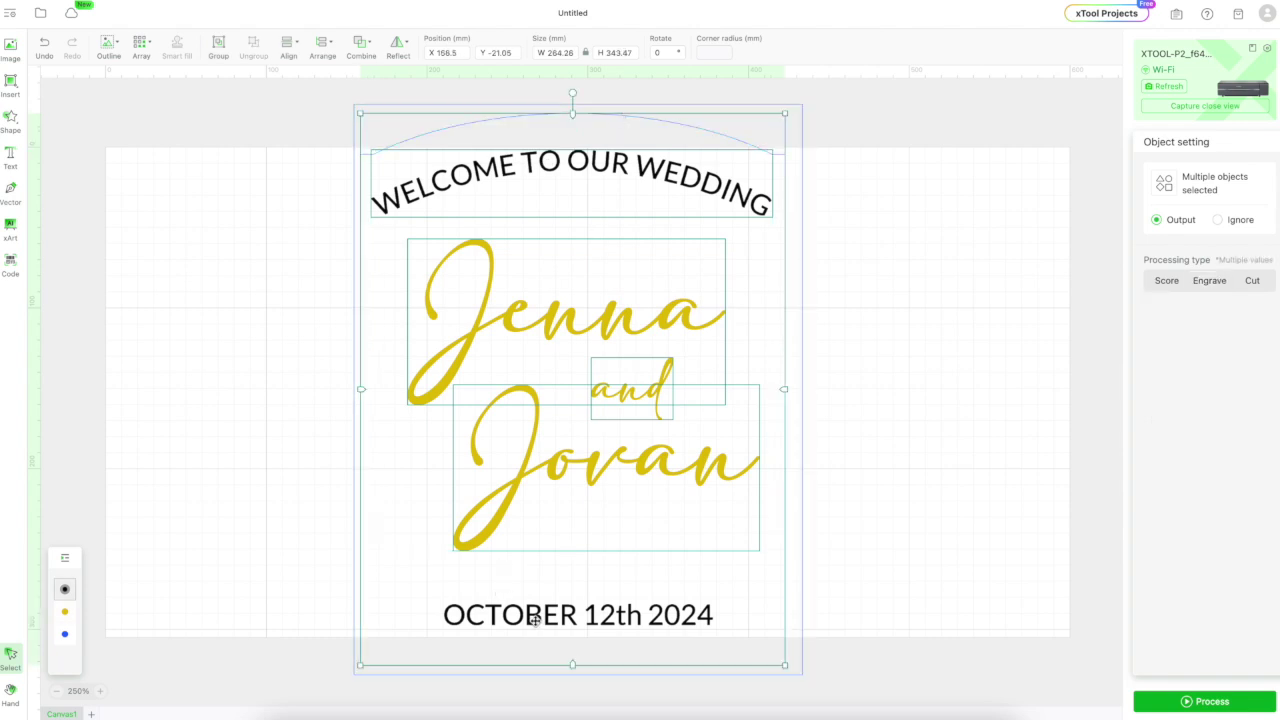
shift+click(362, 105)
click(288, 45)
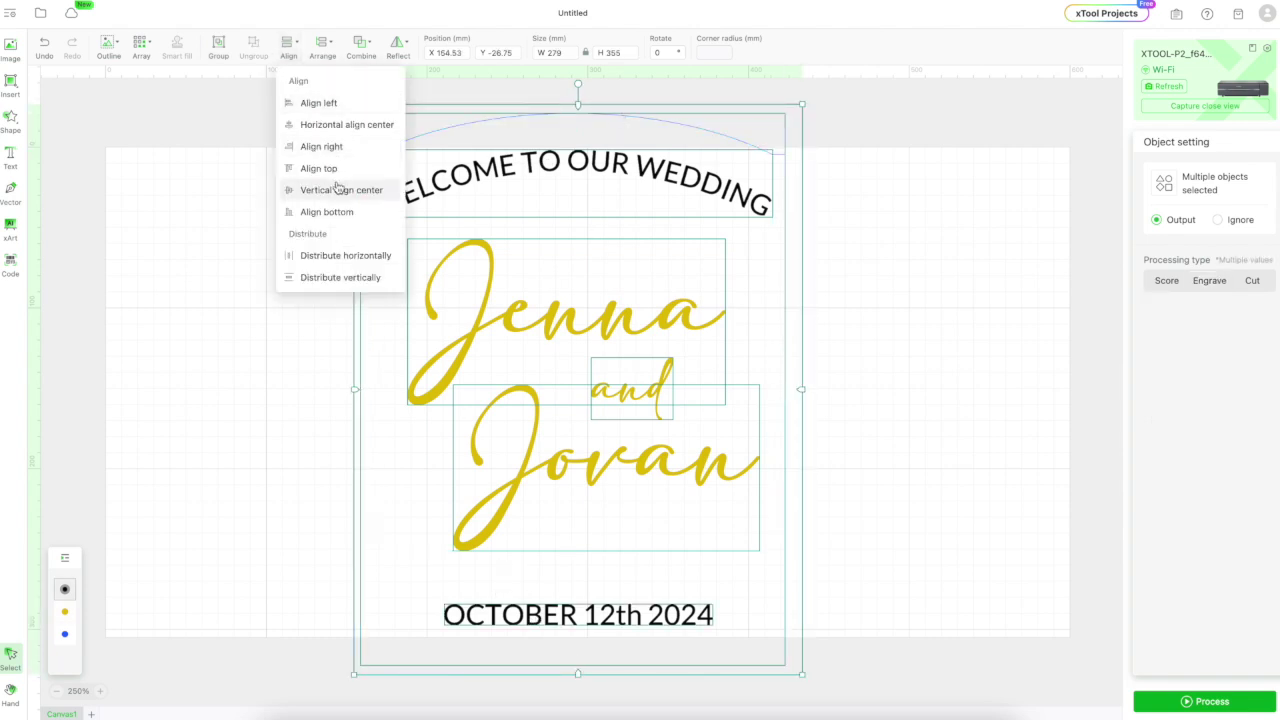
click(309, 125)
Reselect the grouped names and bring up their context menu.
click(917, 317)
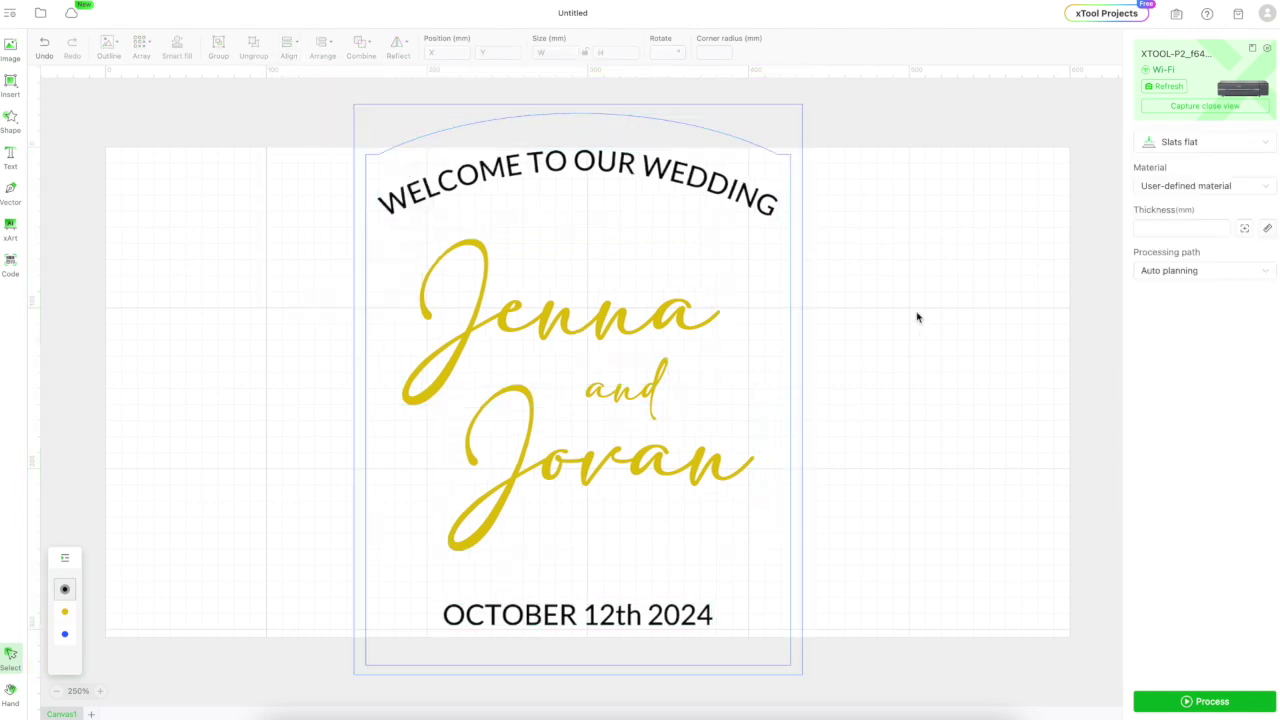
drag(385, 228, 962, 627)
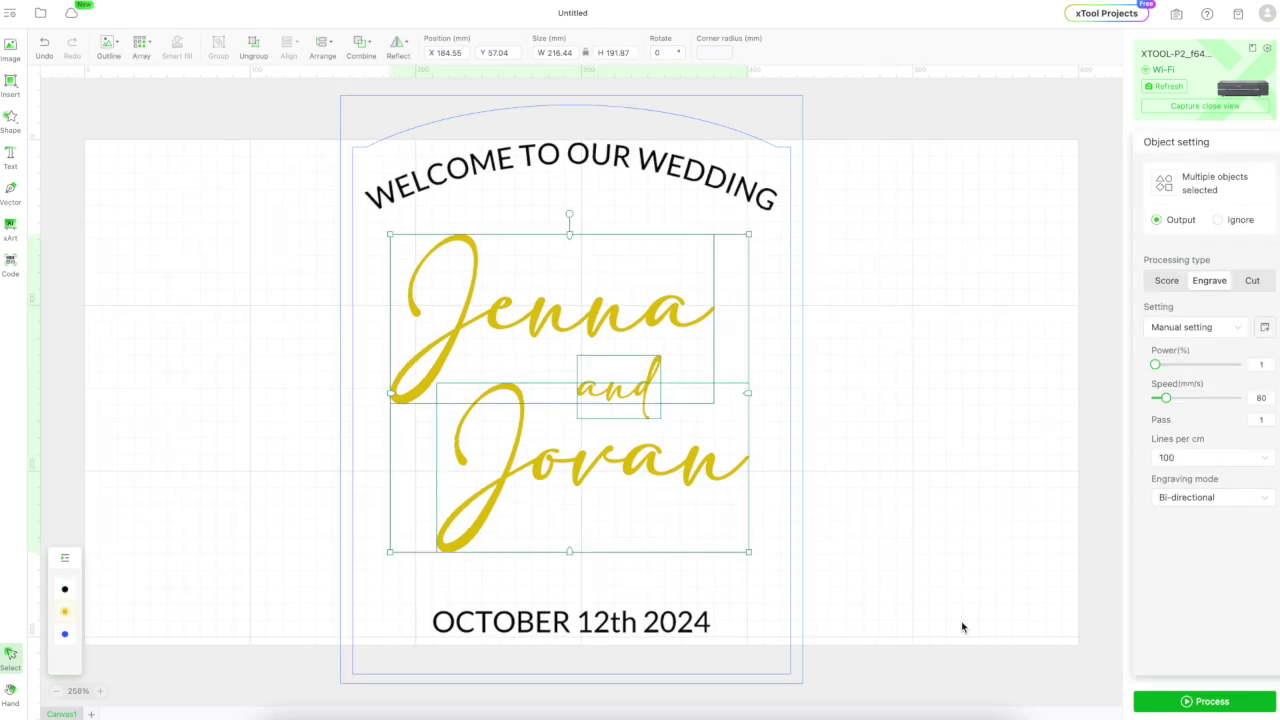
click(960, 676)
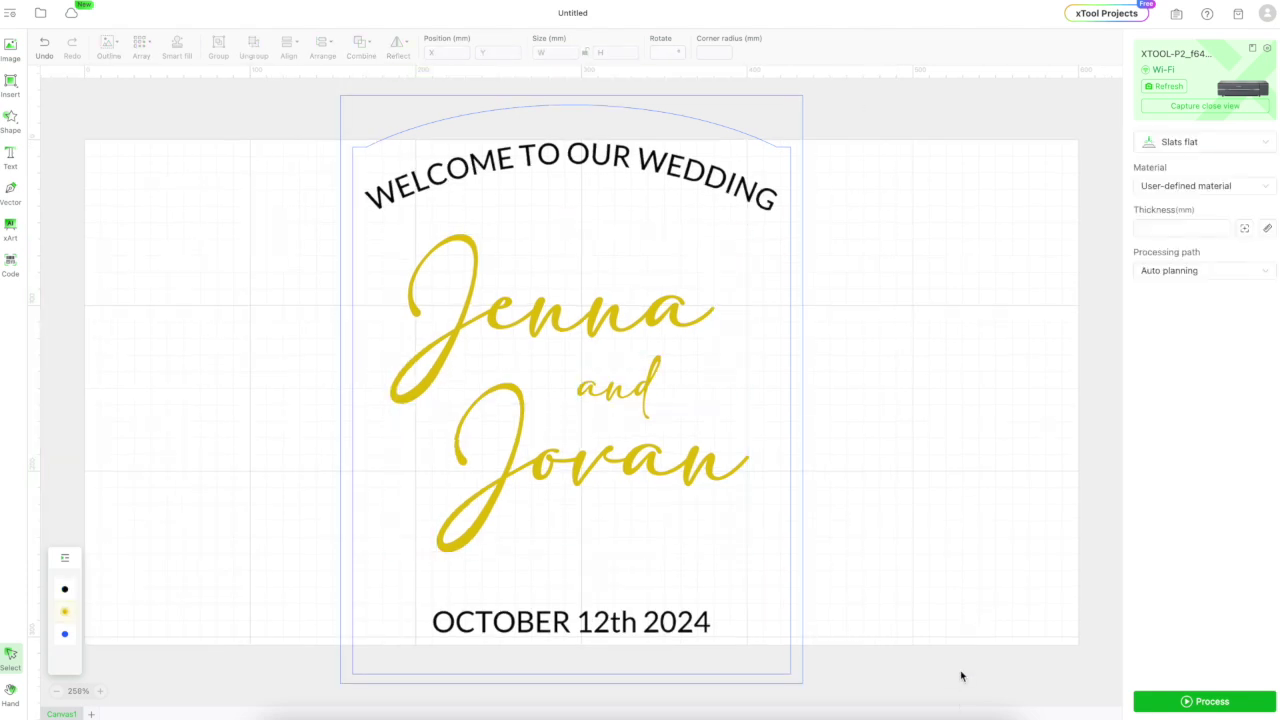
click(633, 455)
right_click(634, 455)
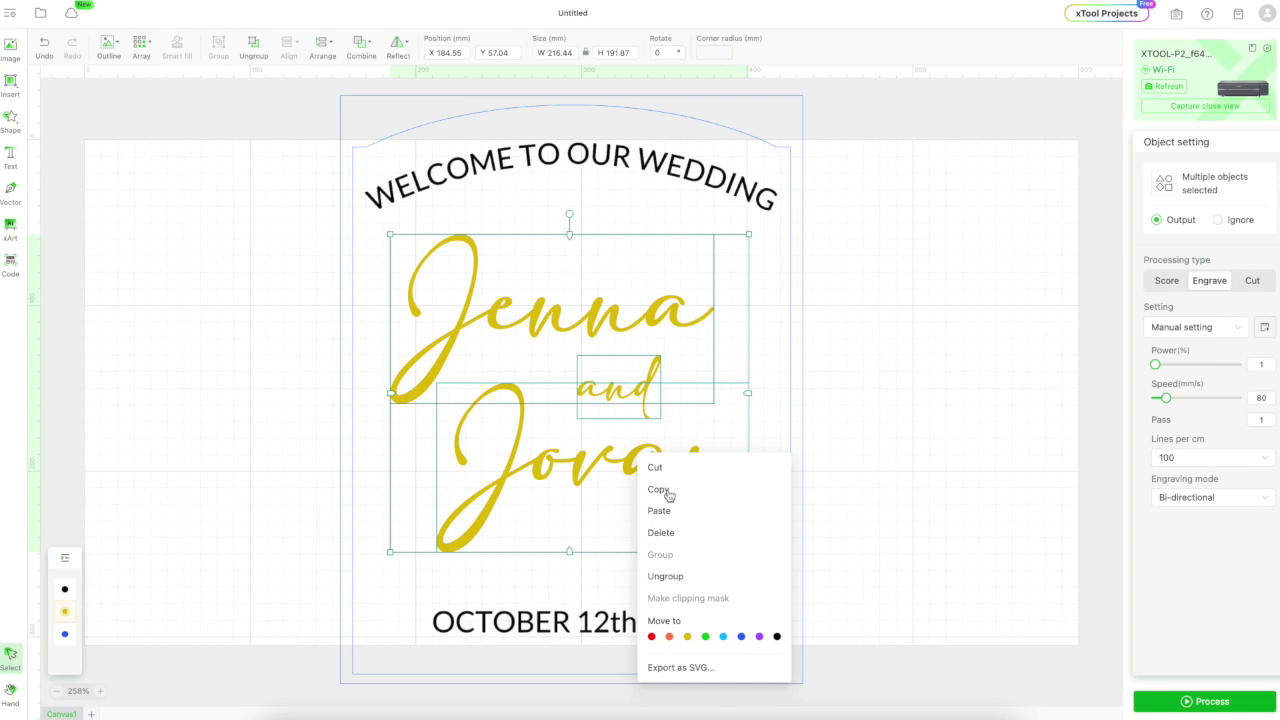
Copy the grouped Jenna and Jovan names and paste them onto a new blank canvas.
click(658, 489)
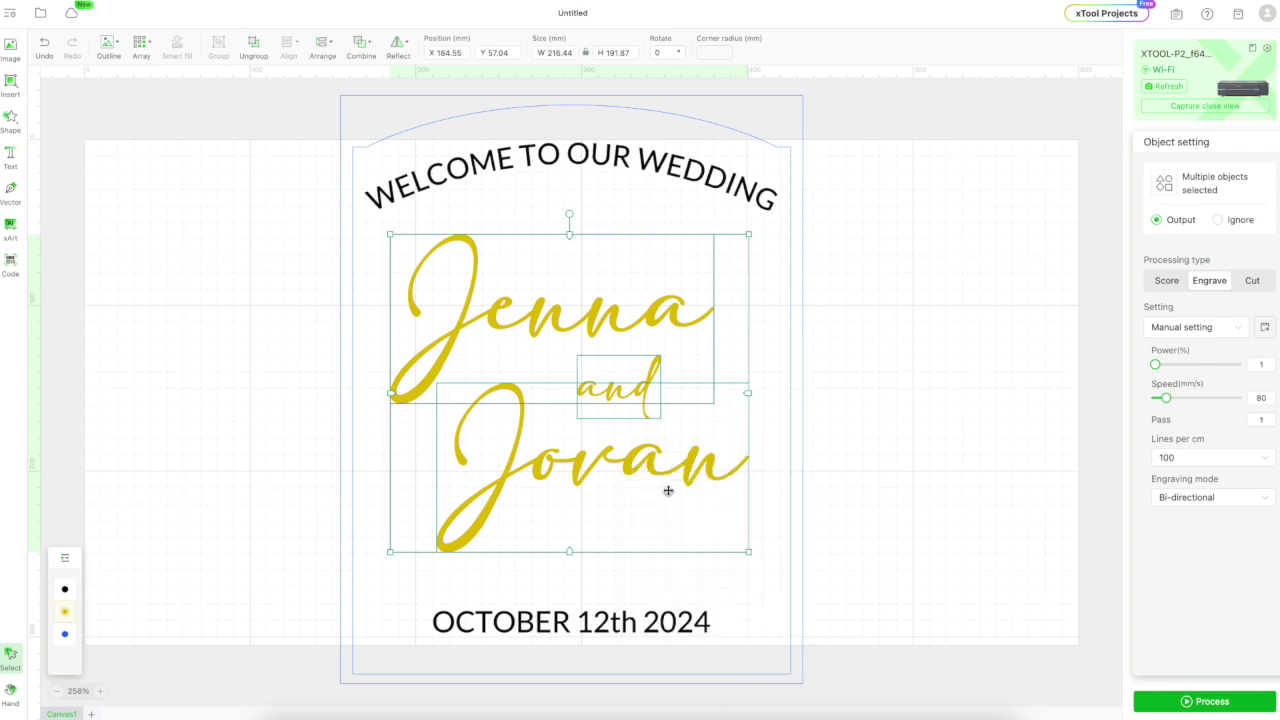
click(93, 714)
click(86, 714)
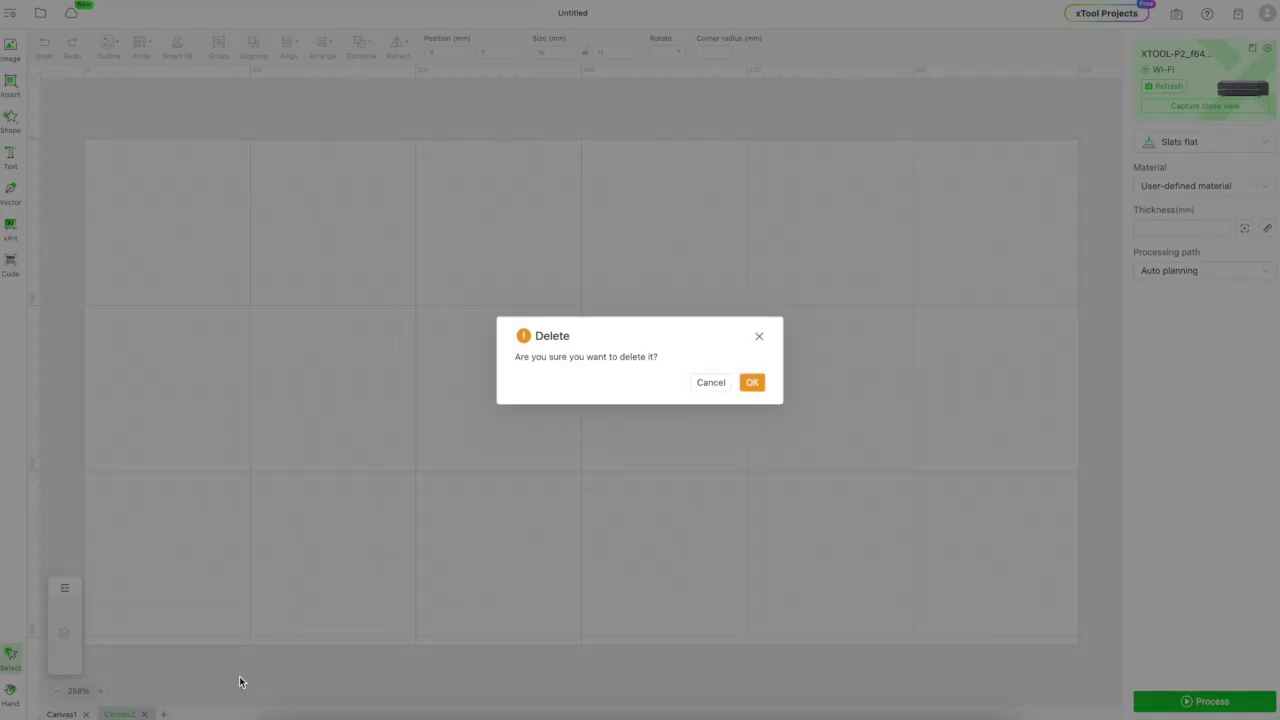
click(711, 383)
right_click(455, 484)
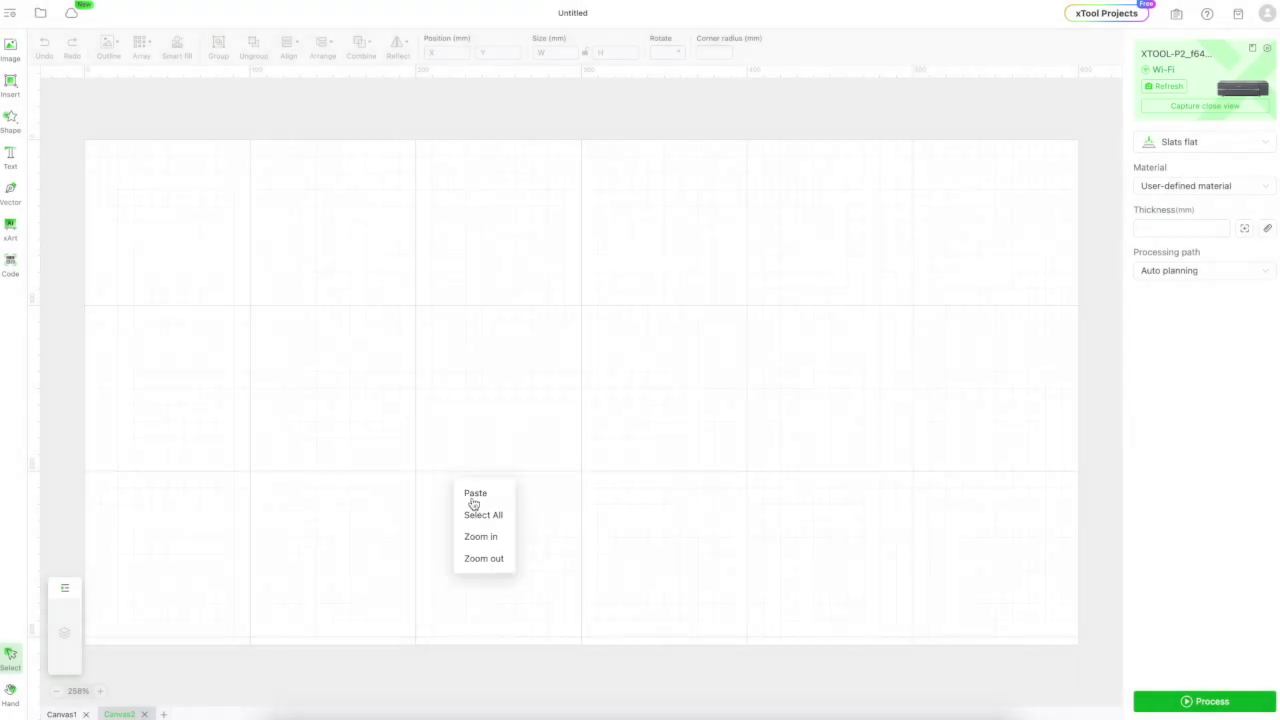
click(476, 494)
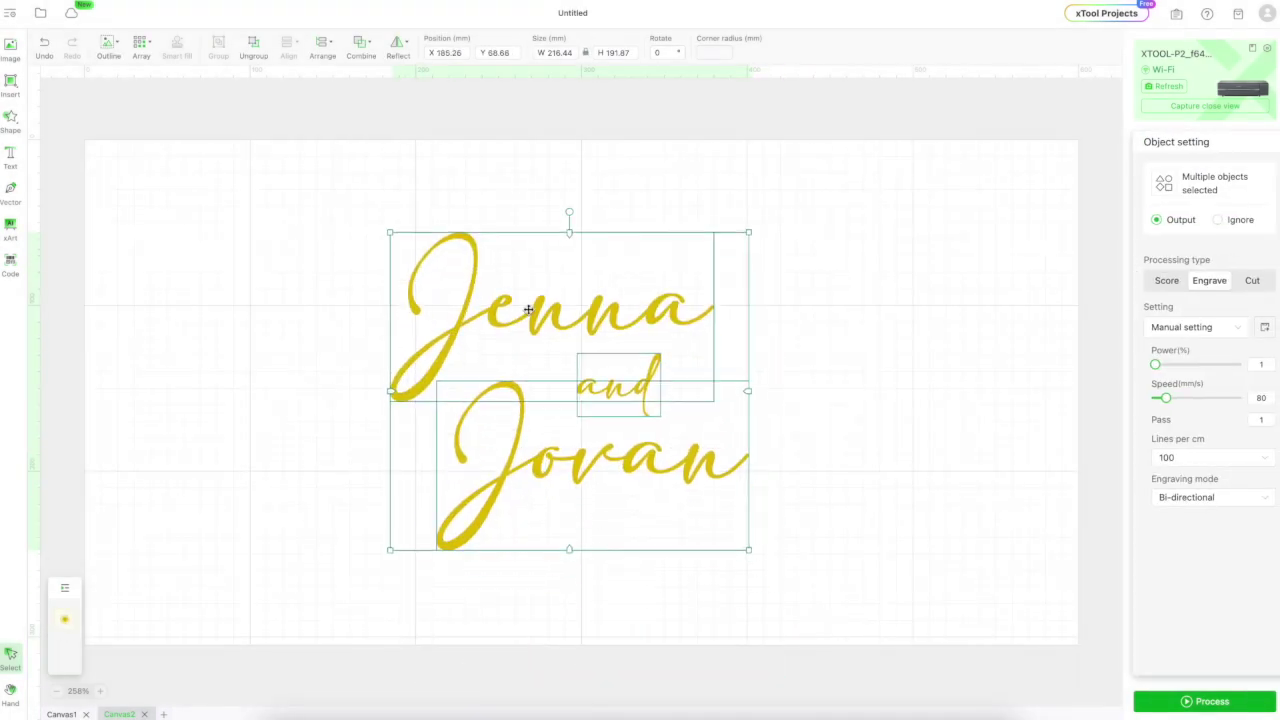
click(1010, 306)
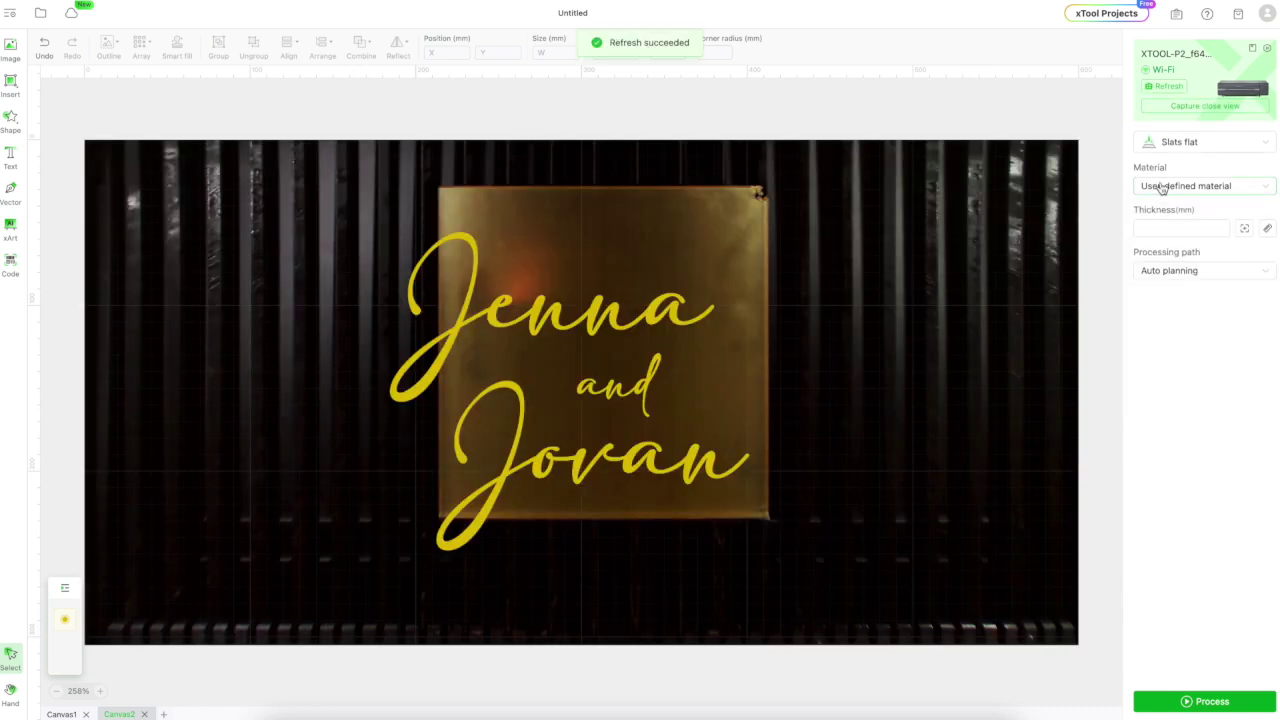
Choose 3mm Transparent Acrylic from the material library and auto-measure its thickness as 1.3 mm.
click(1161, 187)
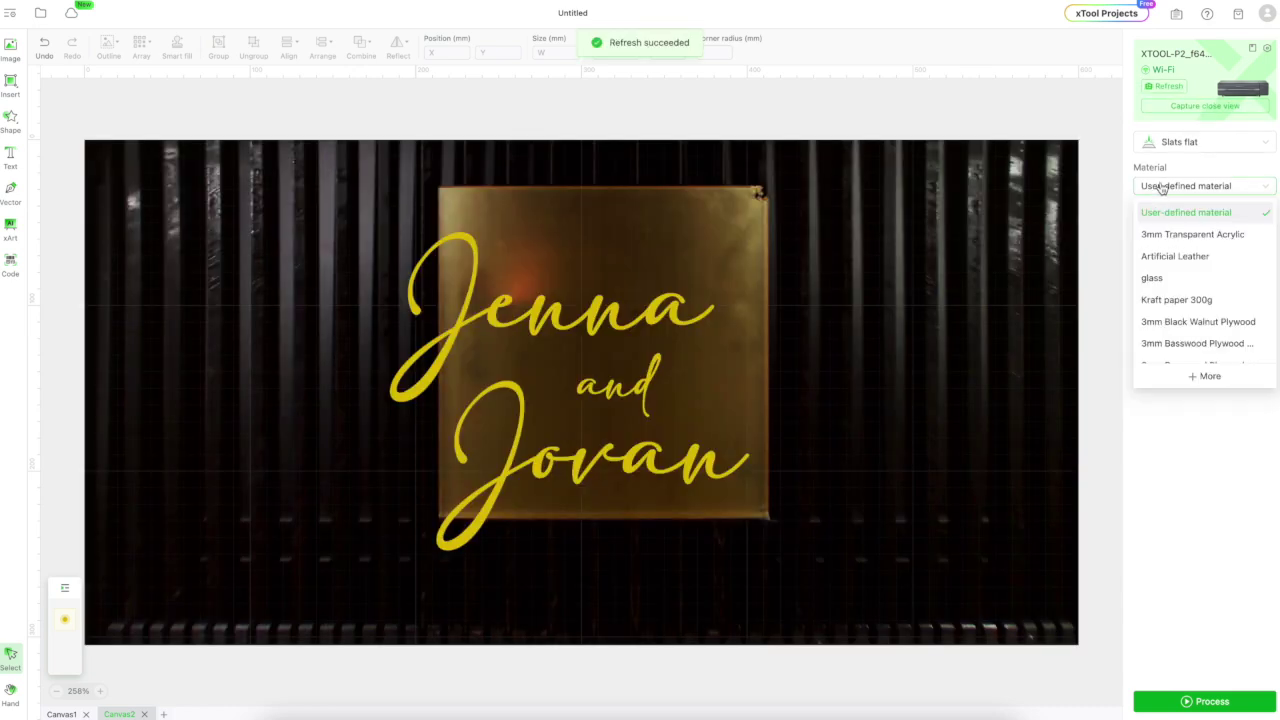
click(1203, 377)
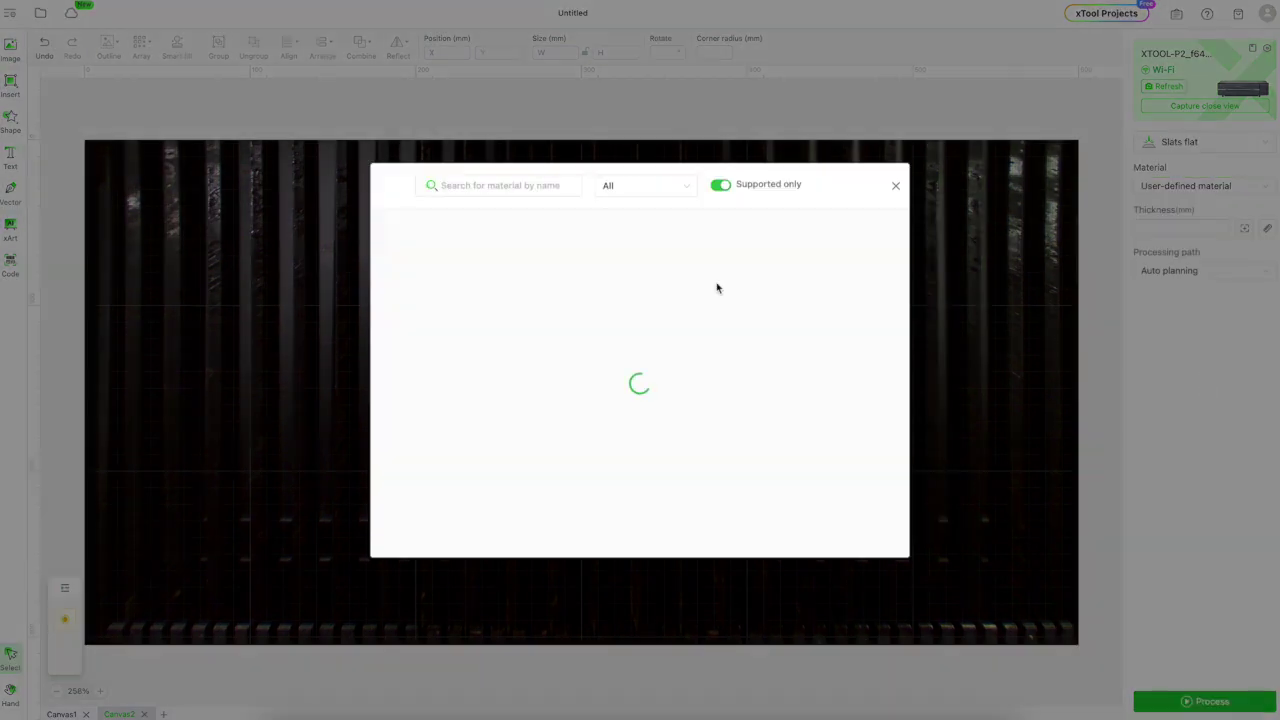
click(518, 188)
text(acryl)
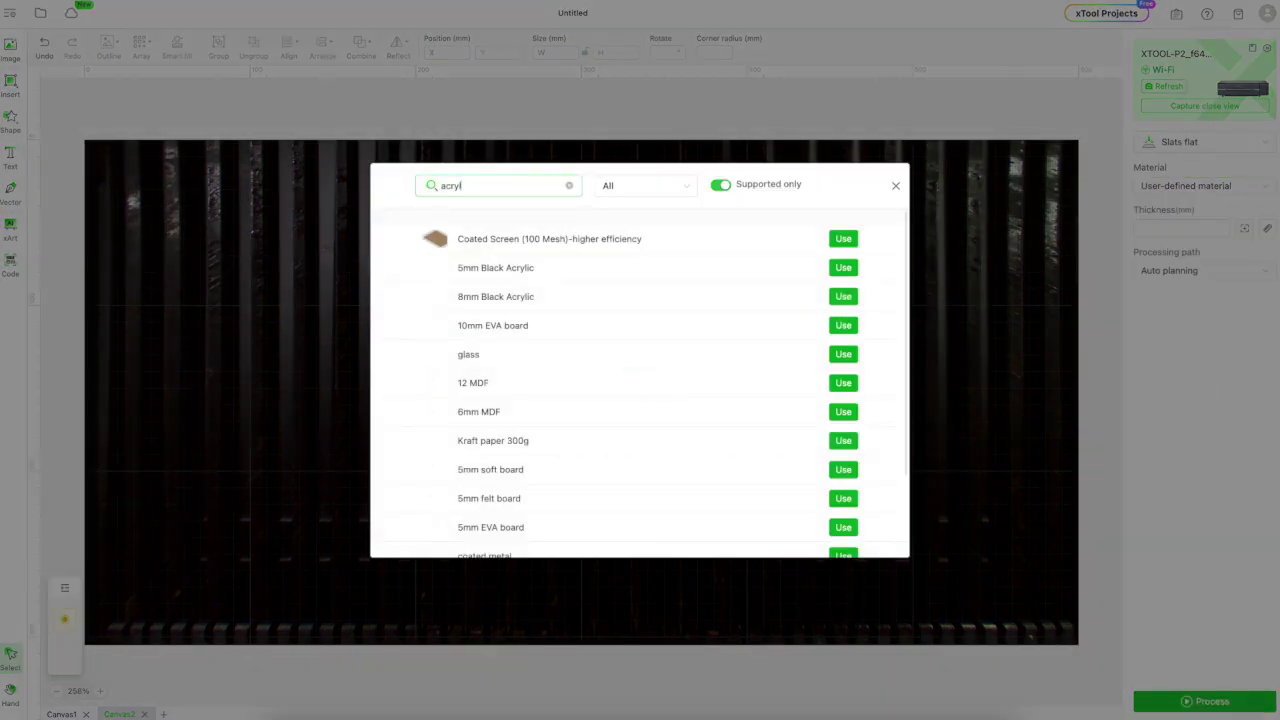
text(ic)
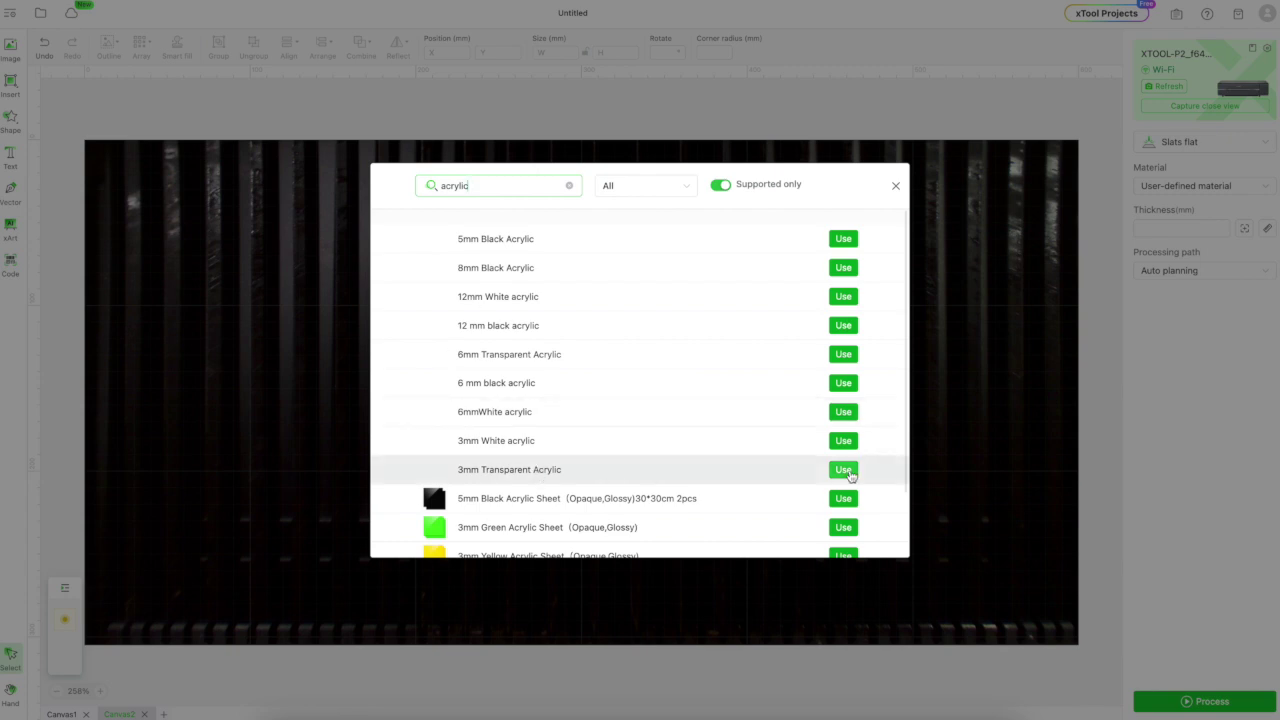
click(844, 470)
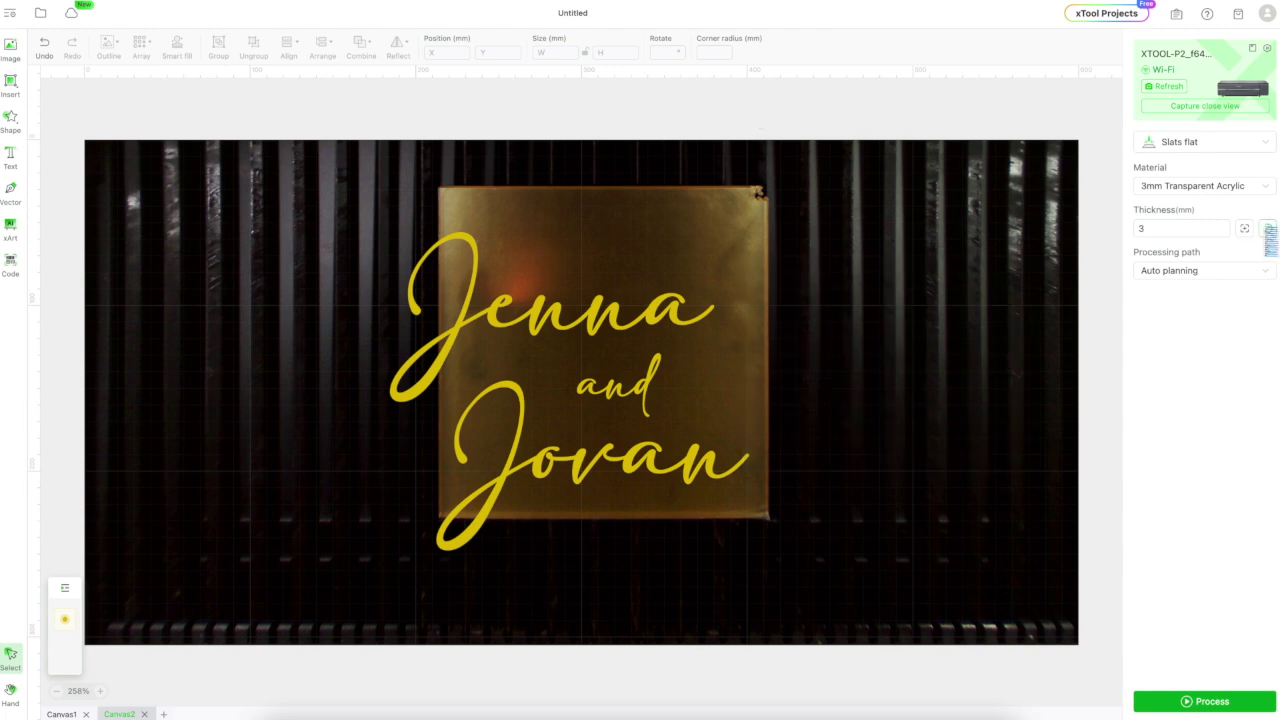
click(1268, 230)
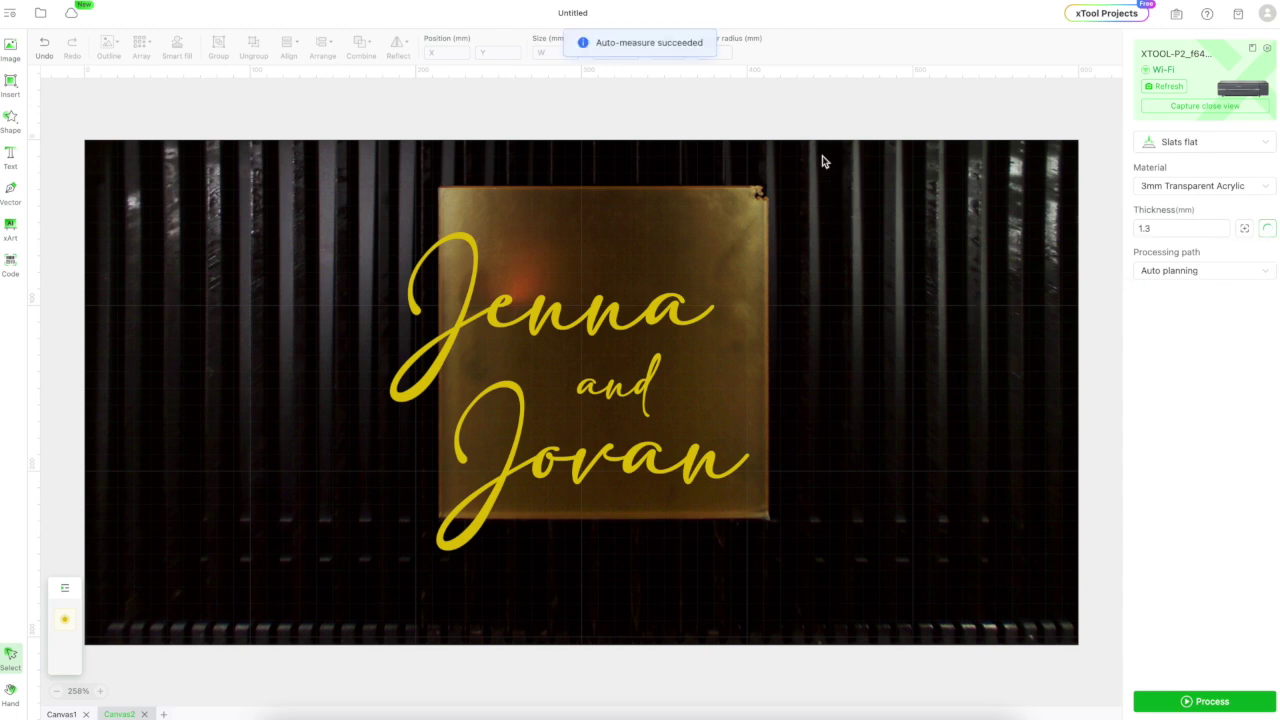
click(599, 319)
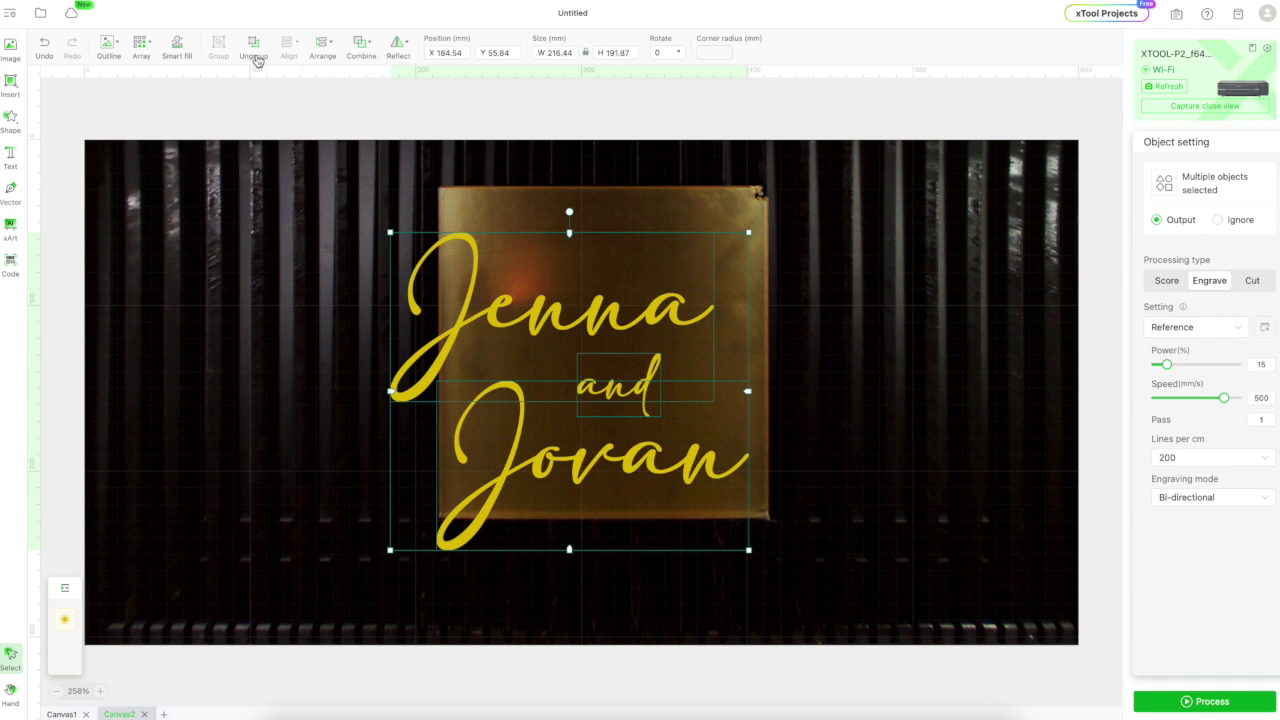
Move the lettering onto the sheet, put it on the dark-blue layer, and set it to Cut.
click(790, 125)
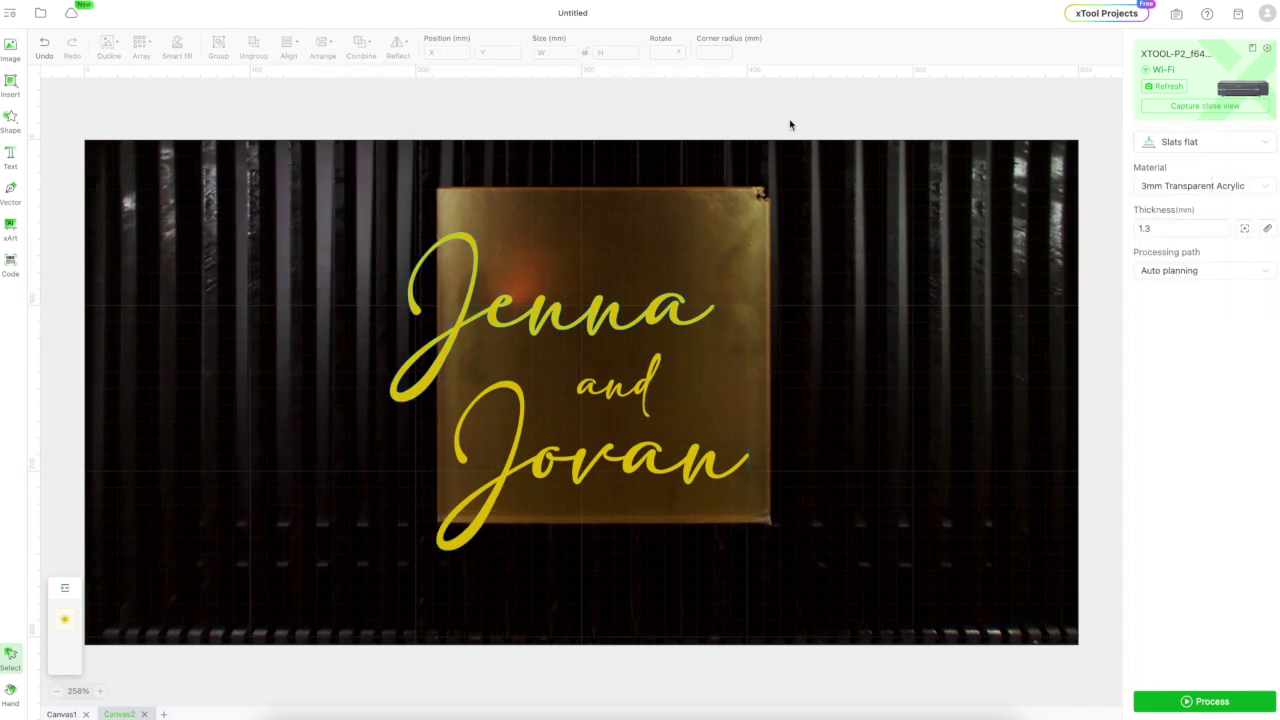
drag(644, 284, 684, 257)
drag(344, 204, 671, 493)
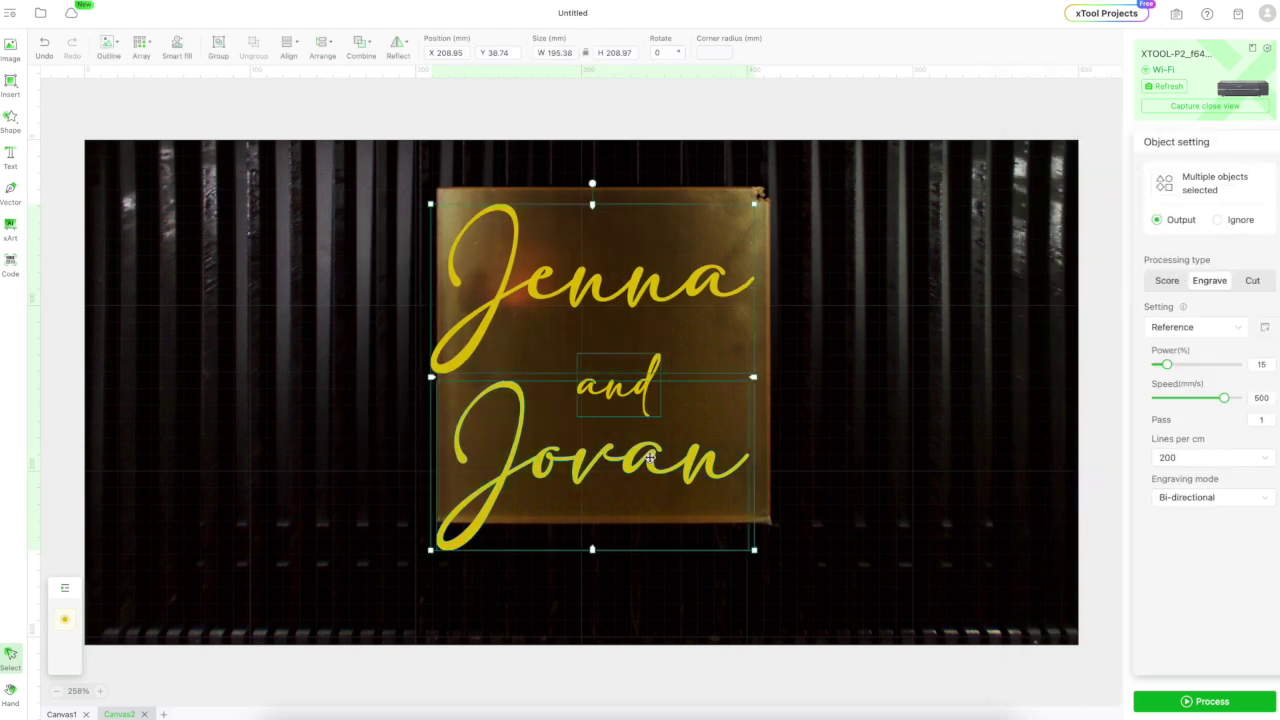
right_click(655, 458)
click(792, 641)
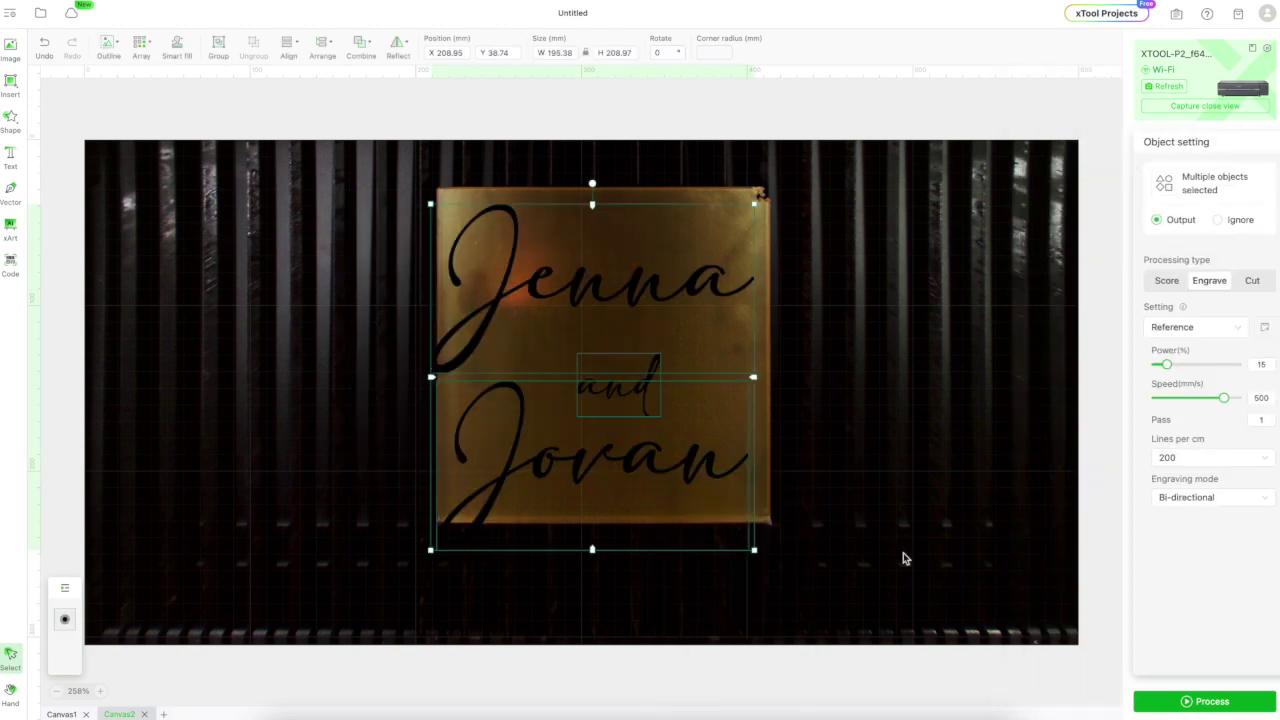
click(1246, 281)
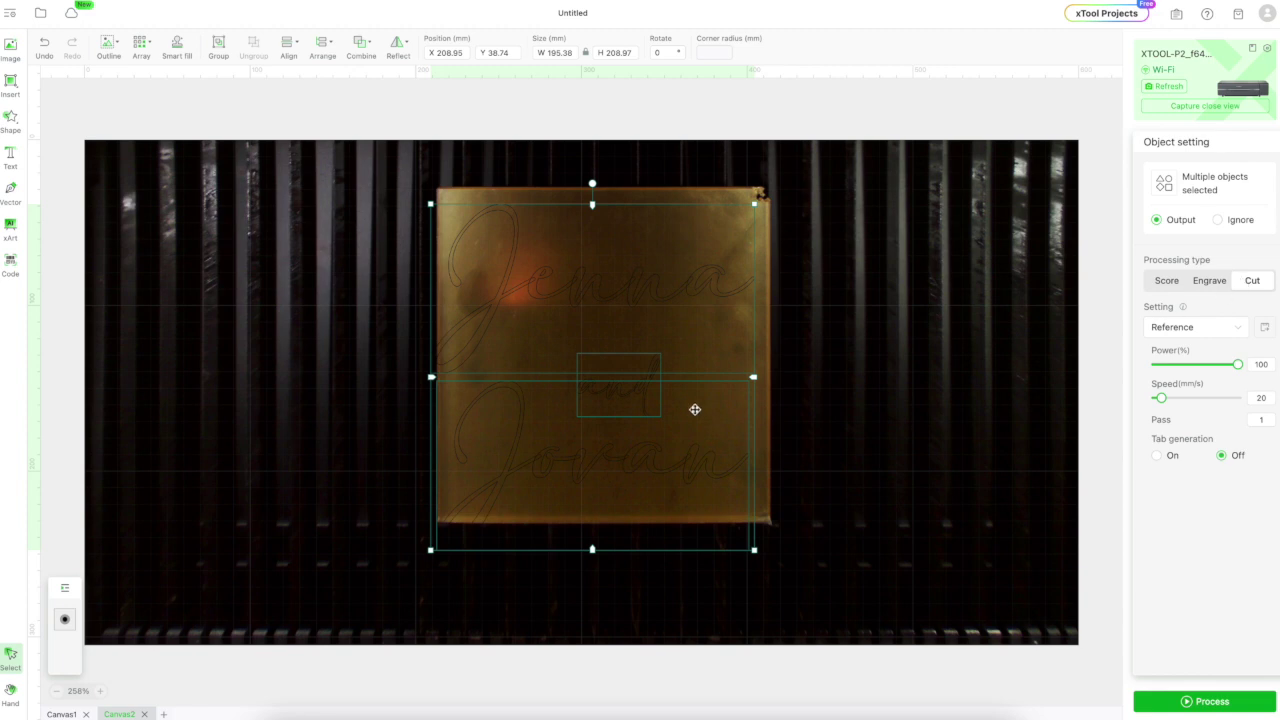
right_click(631, 397)
click(738, 580)
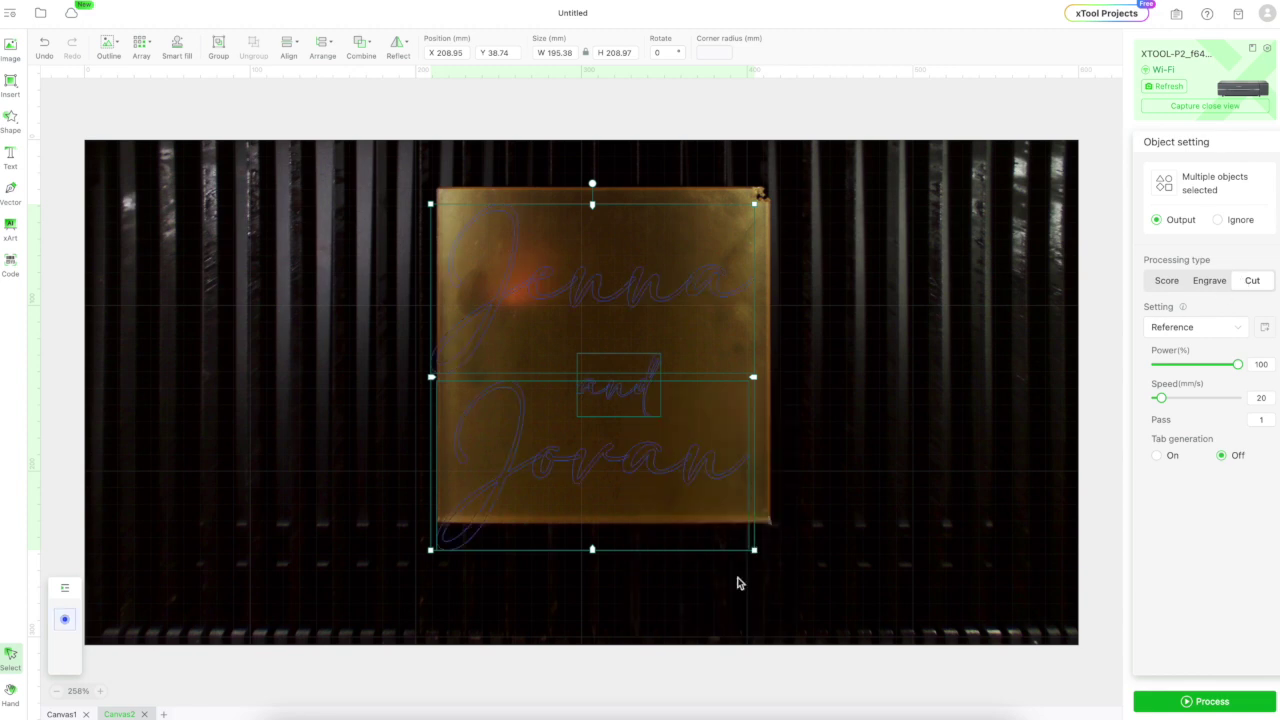
drag(652, 291, 660, 280)
Weld the letters of 'and' and of 'Jovan' into single outlines.
scroll(662, 284, up, 5)
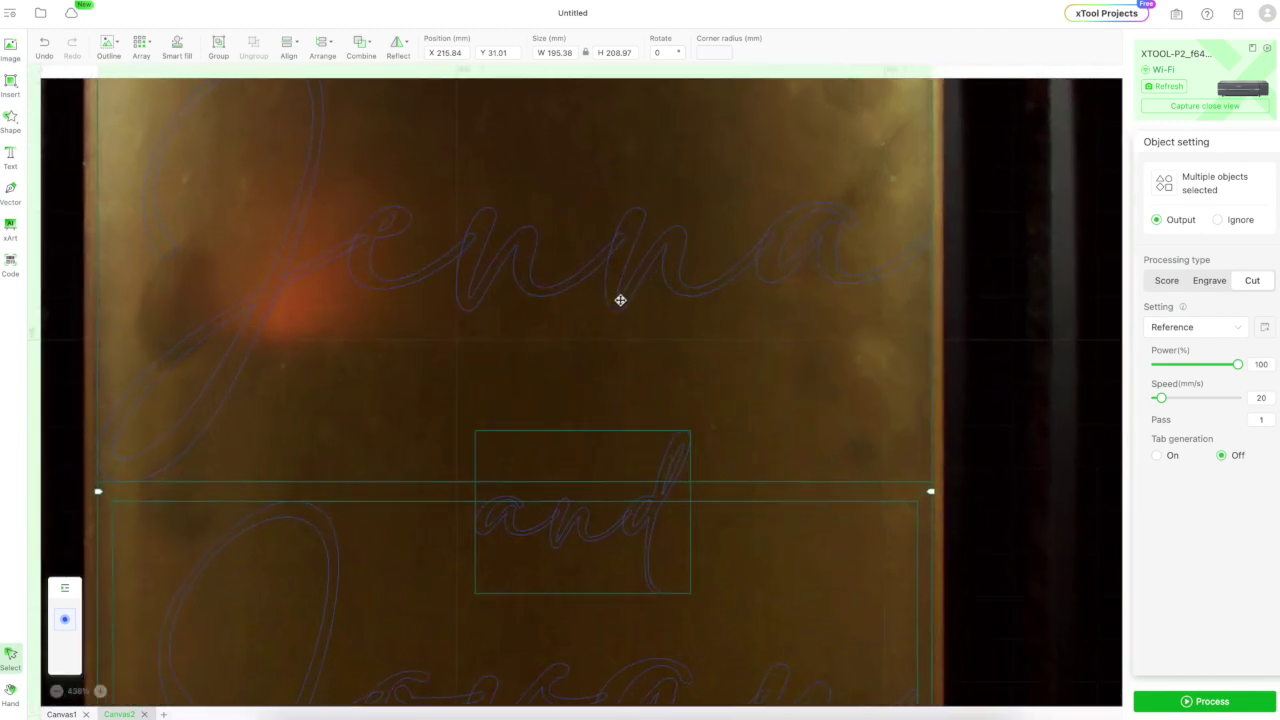
scroll(563, 318, down, 1)
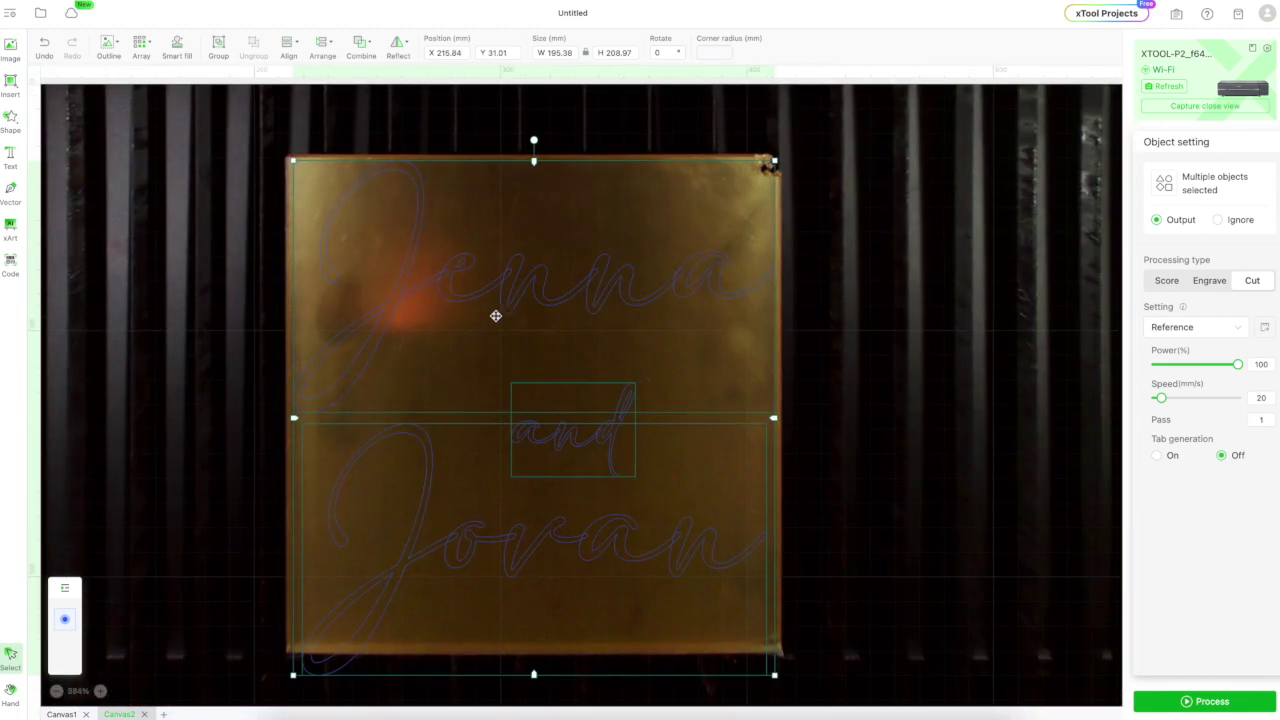
click(198, 278)
click(406, 297)
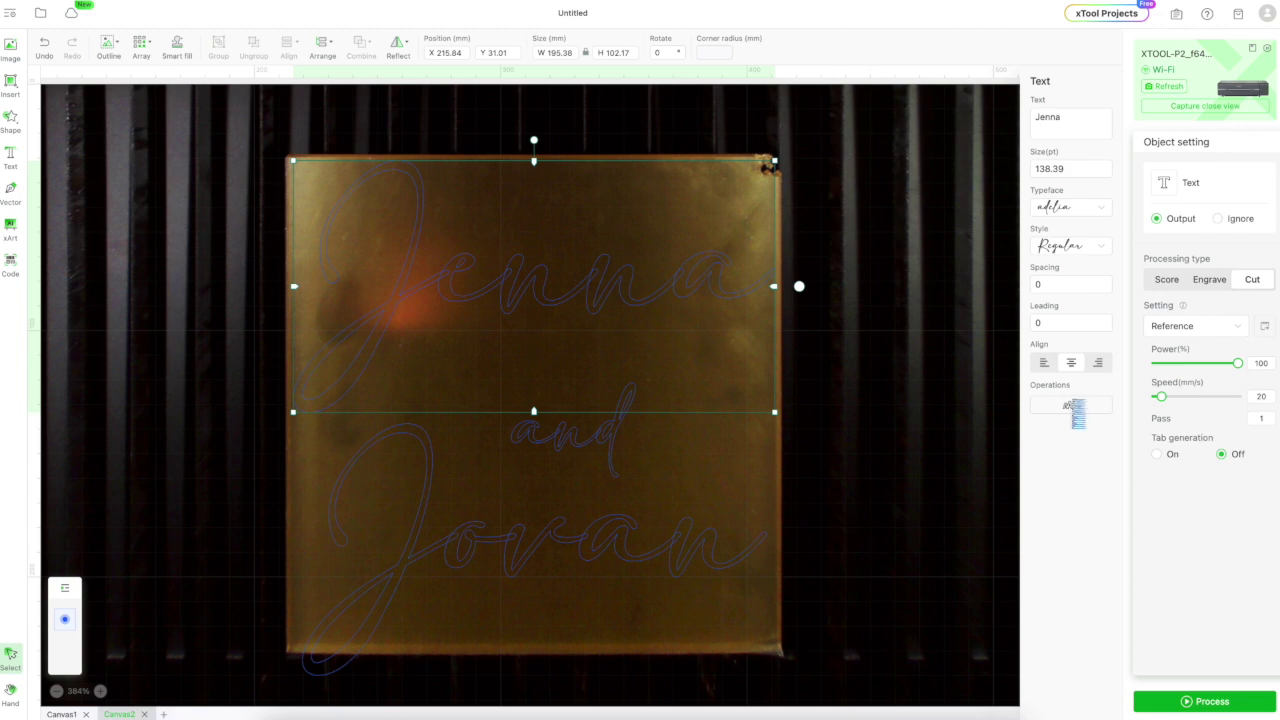
click(933, 423)
click(600, 437)
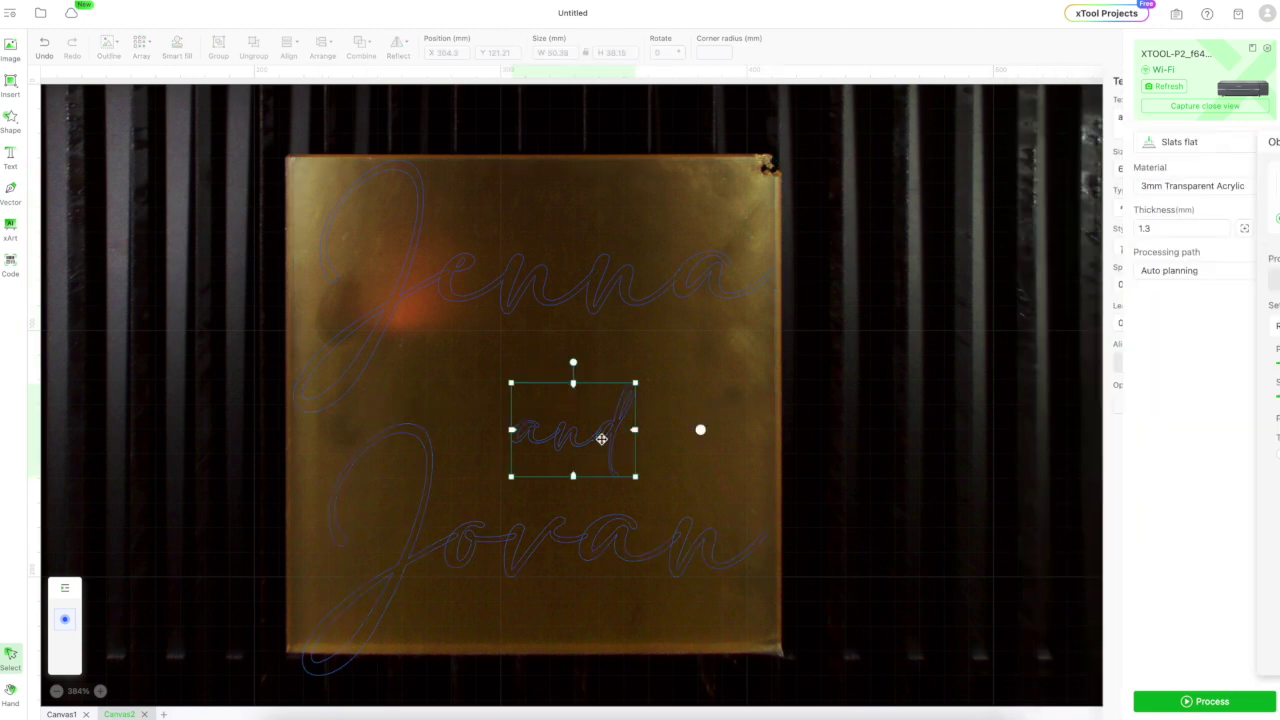
click(1080, 406)
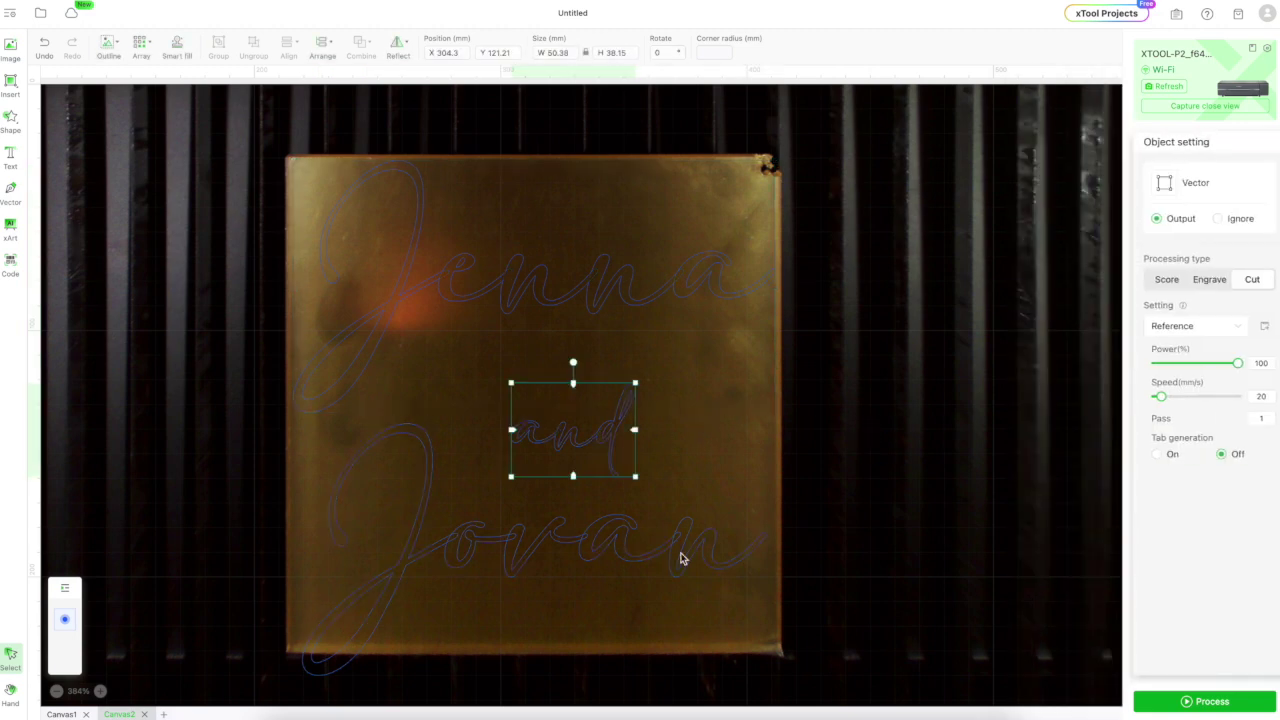
click(594, 545)
click(1103, 406)
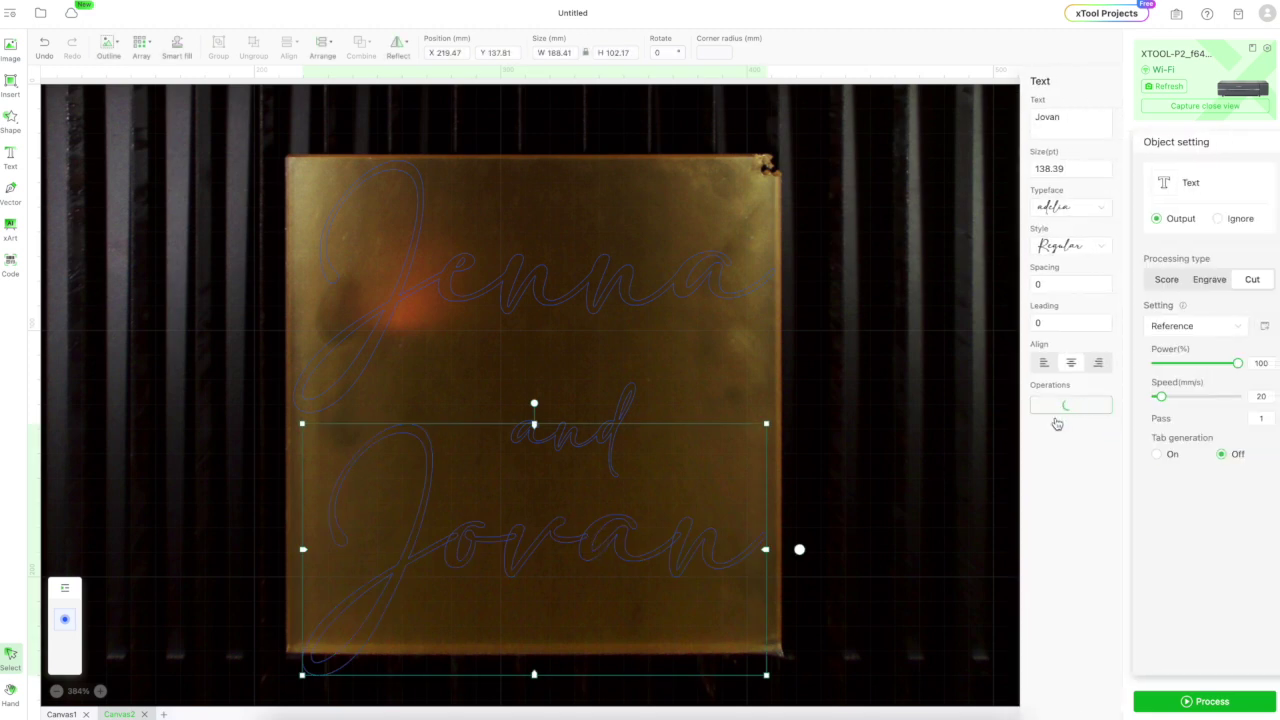
Rotate the 'and Jovan' outline 180° and nest 'and' and Jovan under Jenna.
click(755, 356)
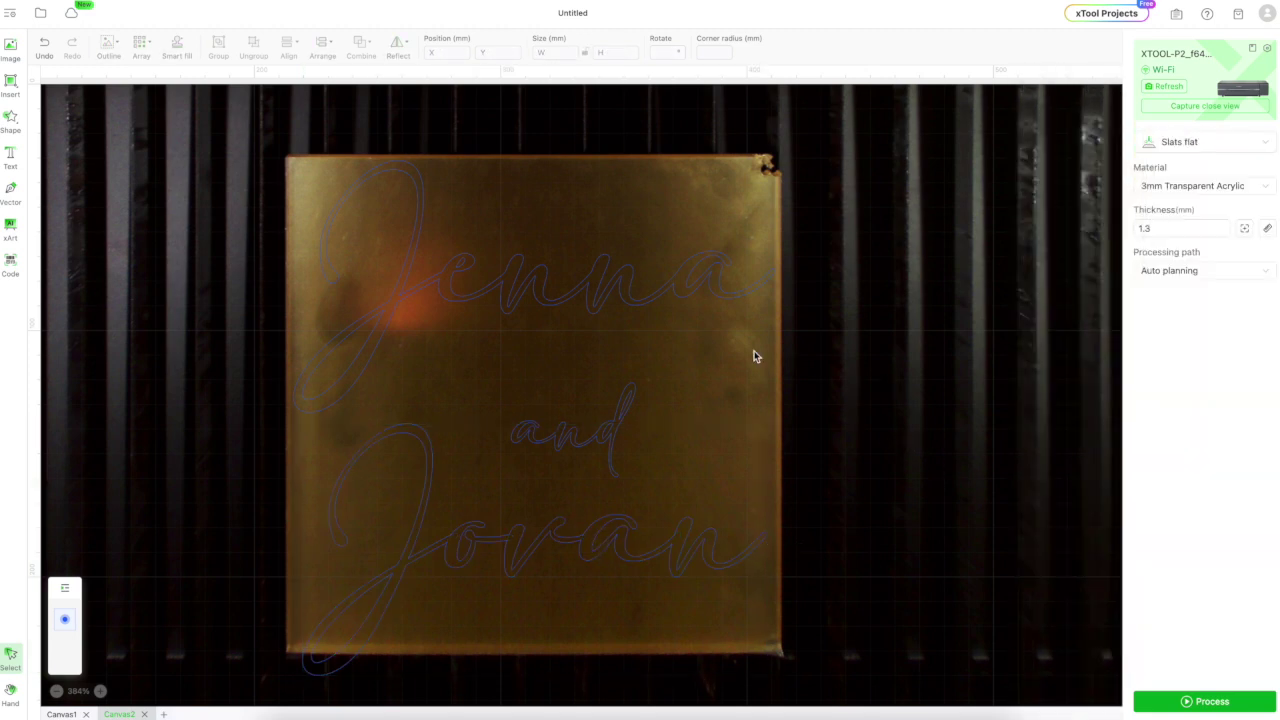
click(697, 295)
click(574, 528)
click(578, 531)
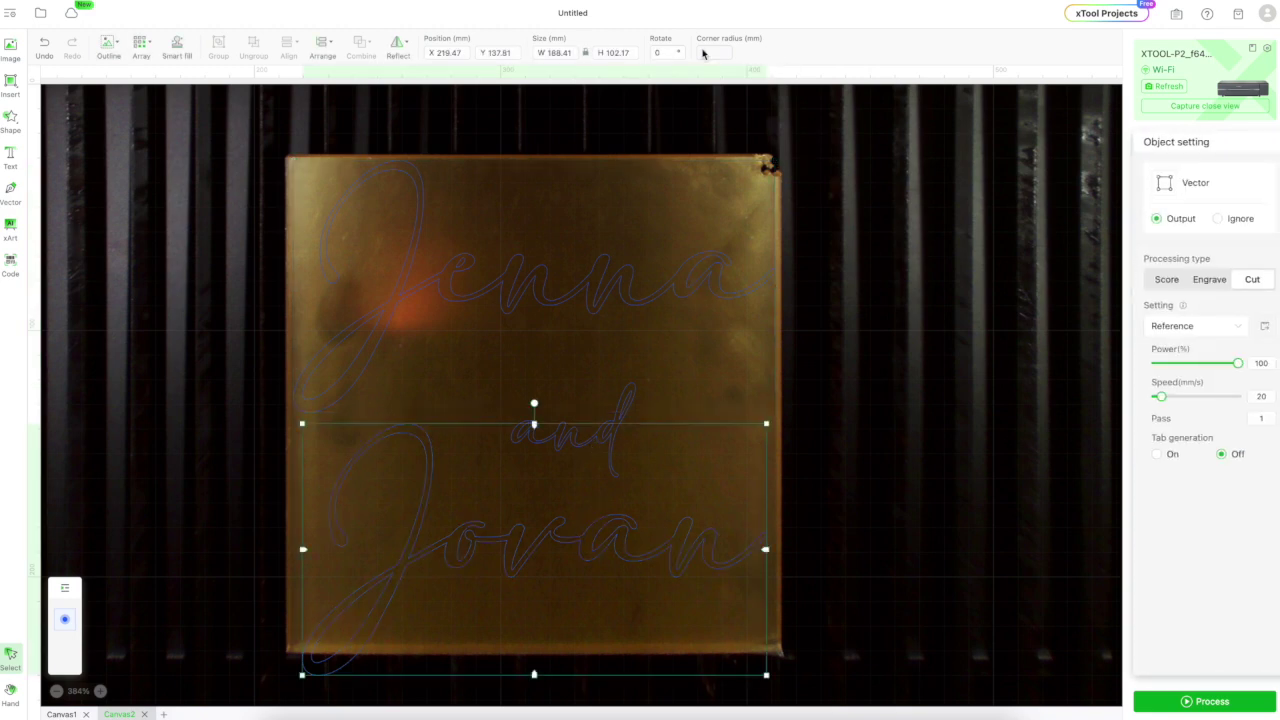
text(180)
key(Return)
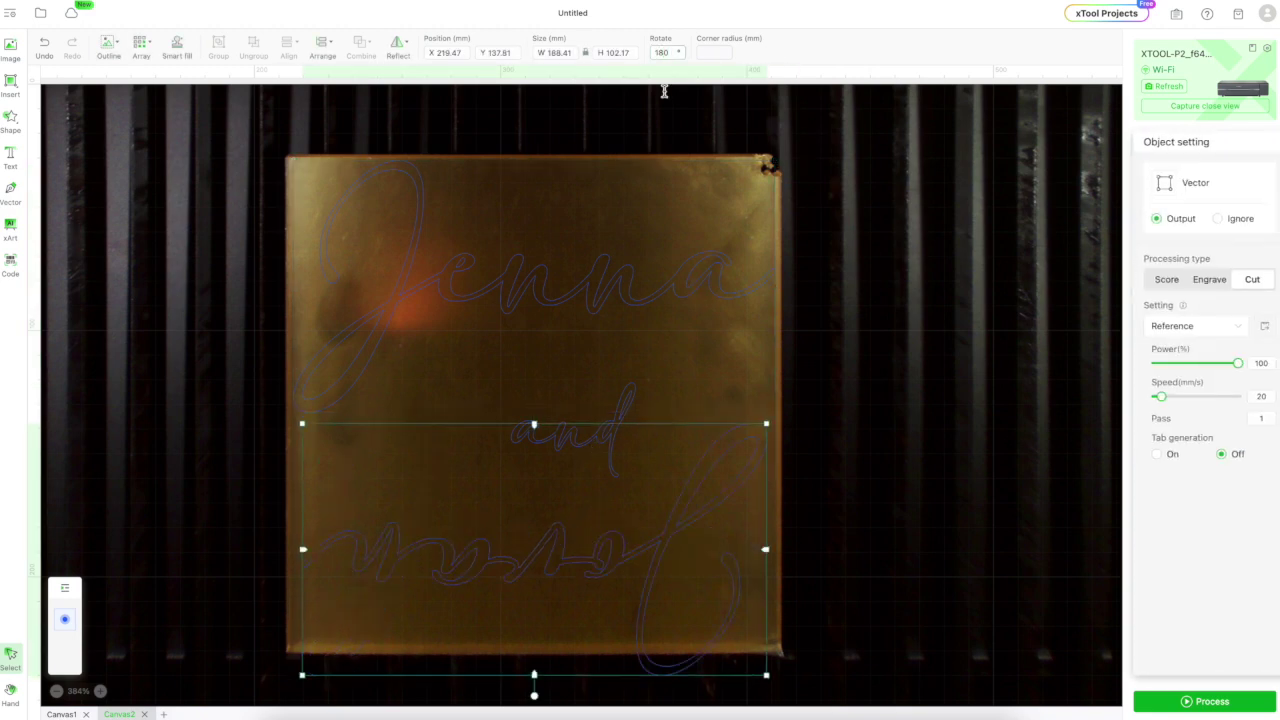
click(951, 421)
drag(583, 397, 494, 357)
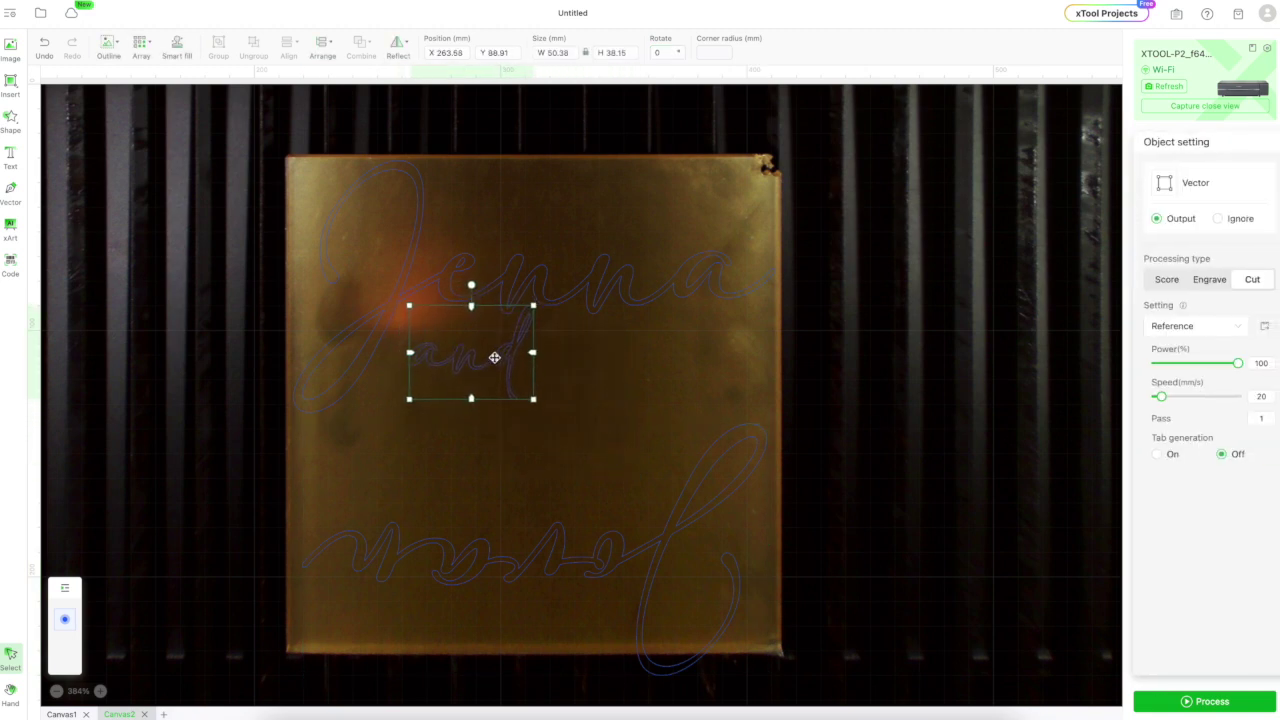
drag(699, 485, 688, 355)
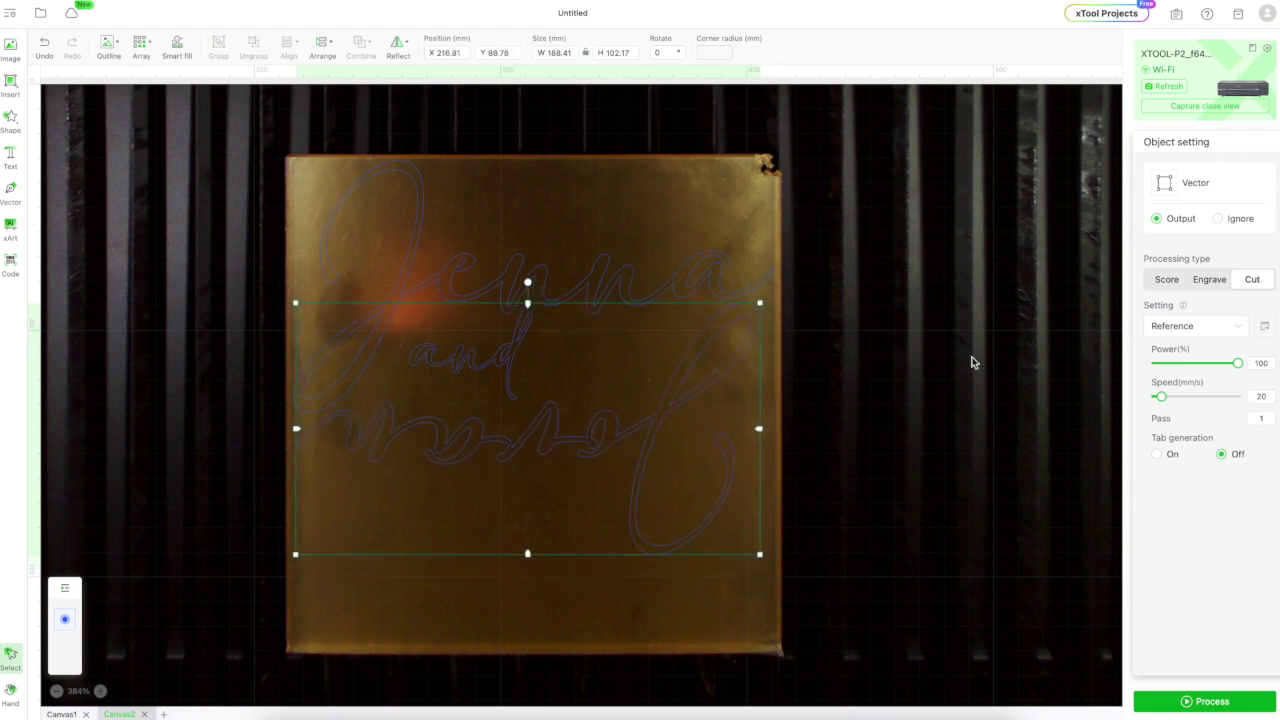
click(1043, 215)
click(1198, 110)
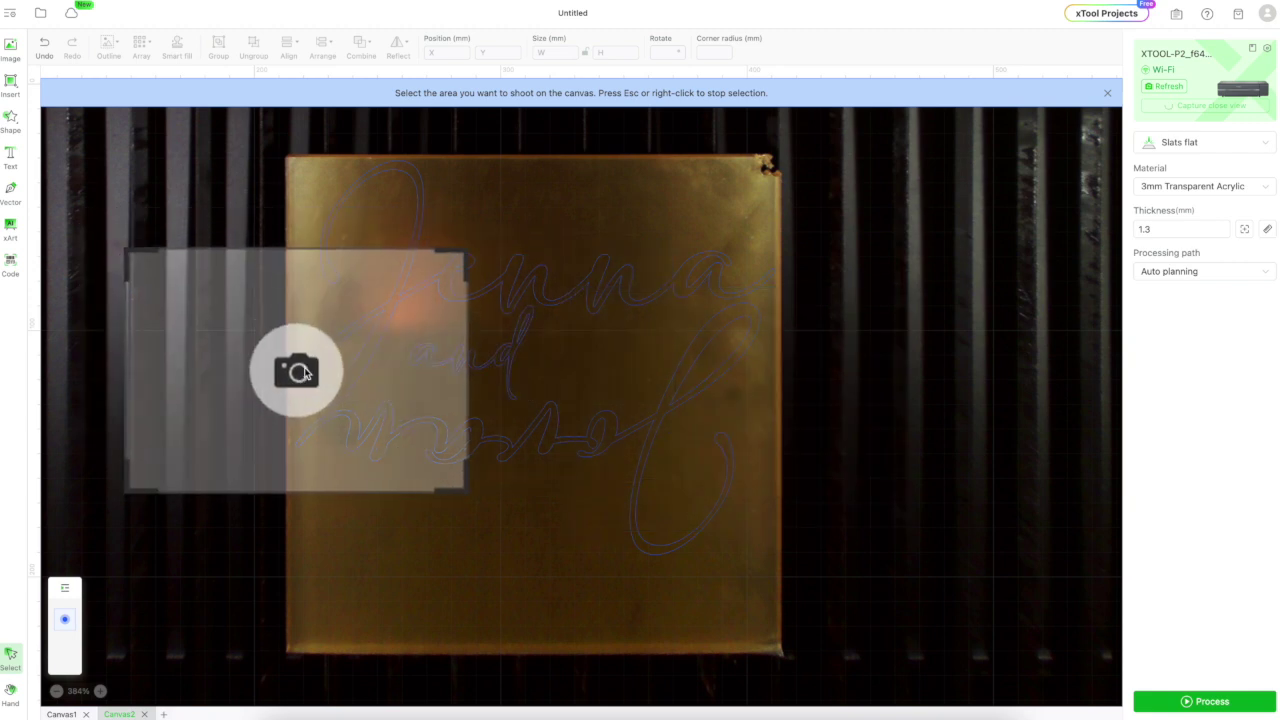
Capture a close-up of the sheet's left part and nudge the Jenna and Jovan outlines.
click(300, 371)
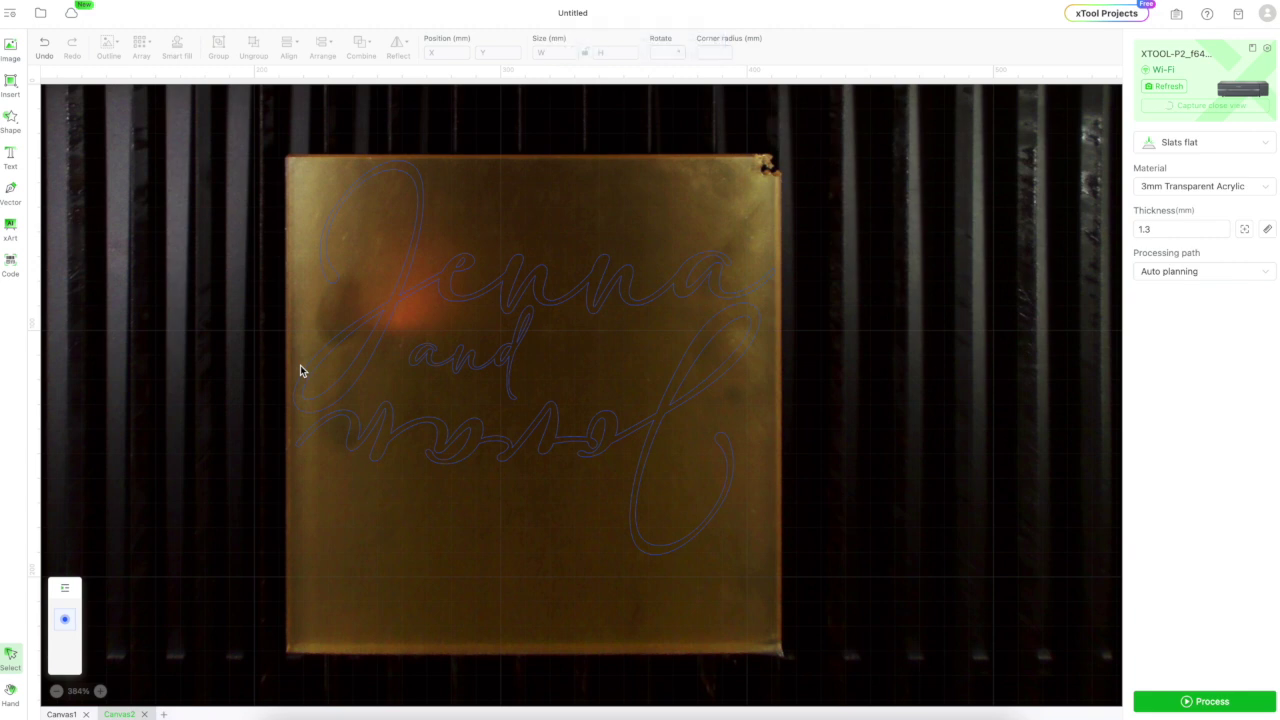
scroll(405, 336, up, 3)
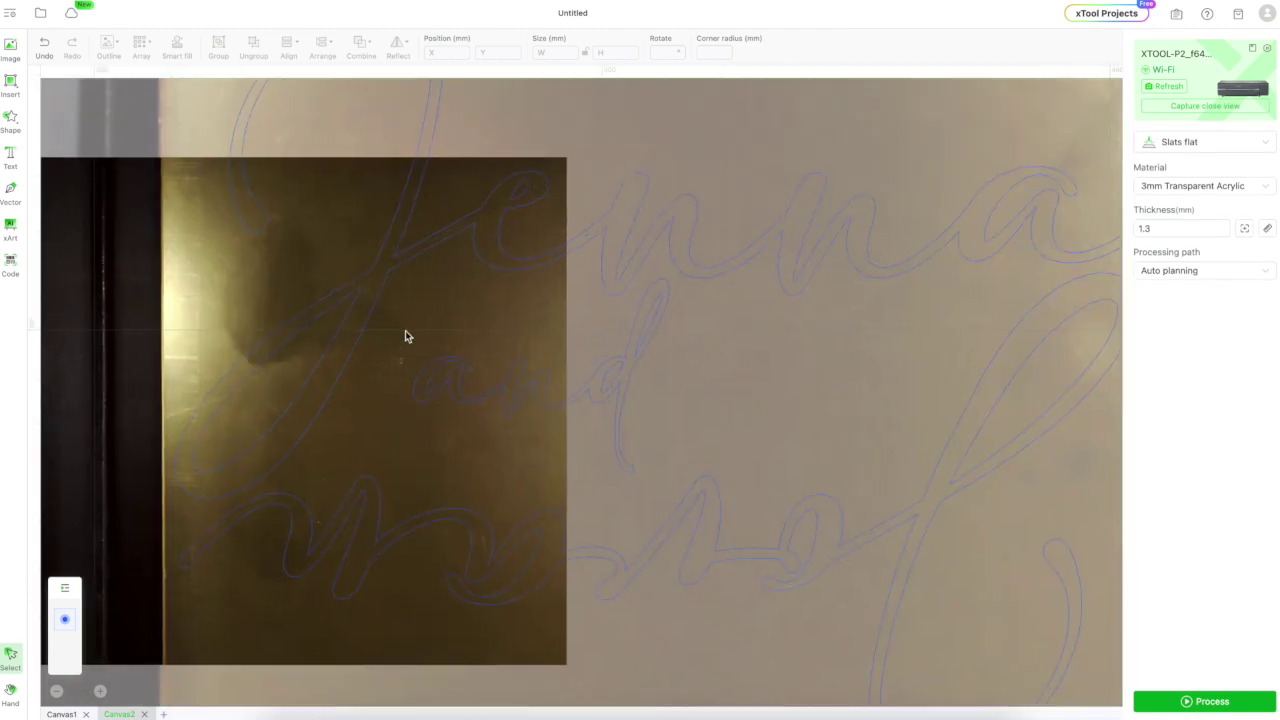
click(185, 424)
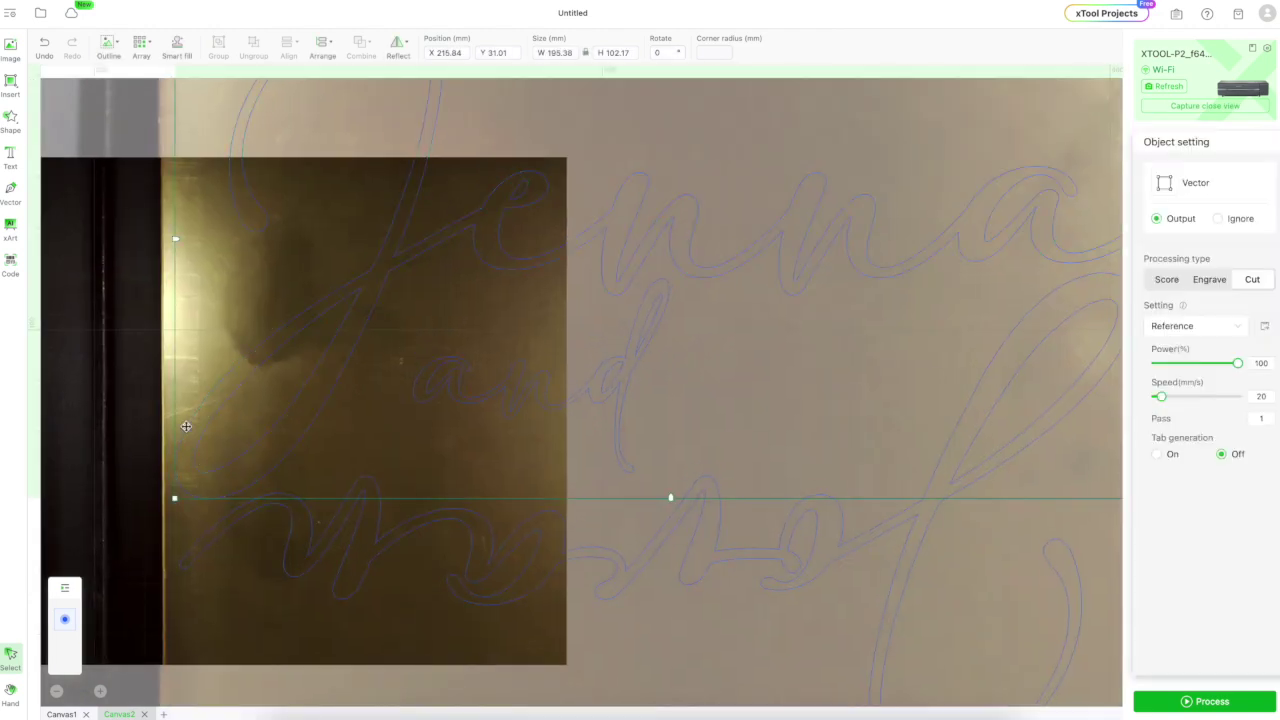
key(Left)
key(Left)
key(Left)
key(Left)
key(Left)
key(Left)
key(Left)
key(Left)
key(Left)
key(Left)
key(Left)
key(Left)
key(Left)
key(Left)
key(Left)
key(Left)
key(Left)
key(Left)
key(Left)
key(Left)
key(Left)
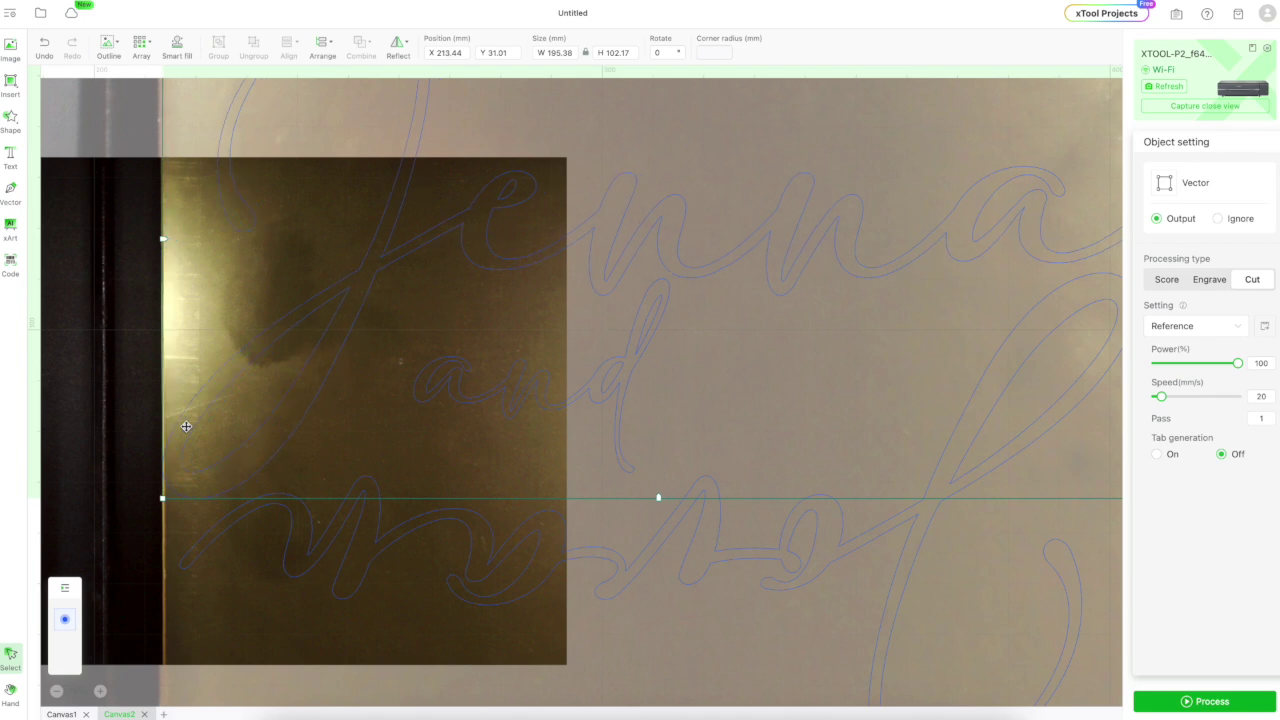
key(Right)
key(Right)
key(Right)
key(Right)
key(Right)
key(Right)
key(Right)
key(Right)
key(Right)
key(Right)
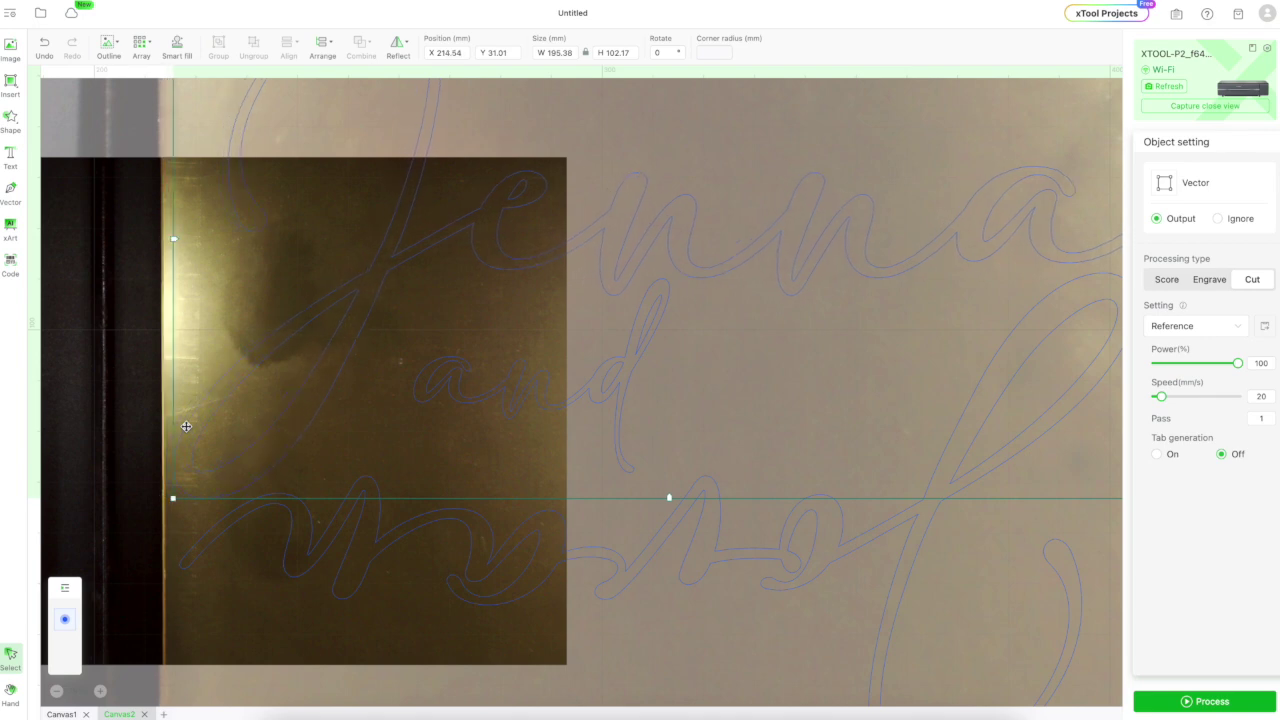
click(119, 547)
click(231, 520)
key(Left)
key(Left)
key(Left)
key(Left)
key(Left)
key(Left)
key(Left)
key(Left)
key(Left)
key(Left)
key(Left)
key(Left)
key(Left)
key(Left)
key(Left)
key(Left)
key(Left)
key(Left)
key(Left)
key(Left)
key(Right)
key(Right)
key(Right)
key(Right)
key(Right)
key(Right)
key(Right)
key(Right)
key(Right)
key(Right)
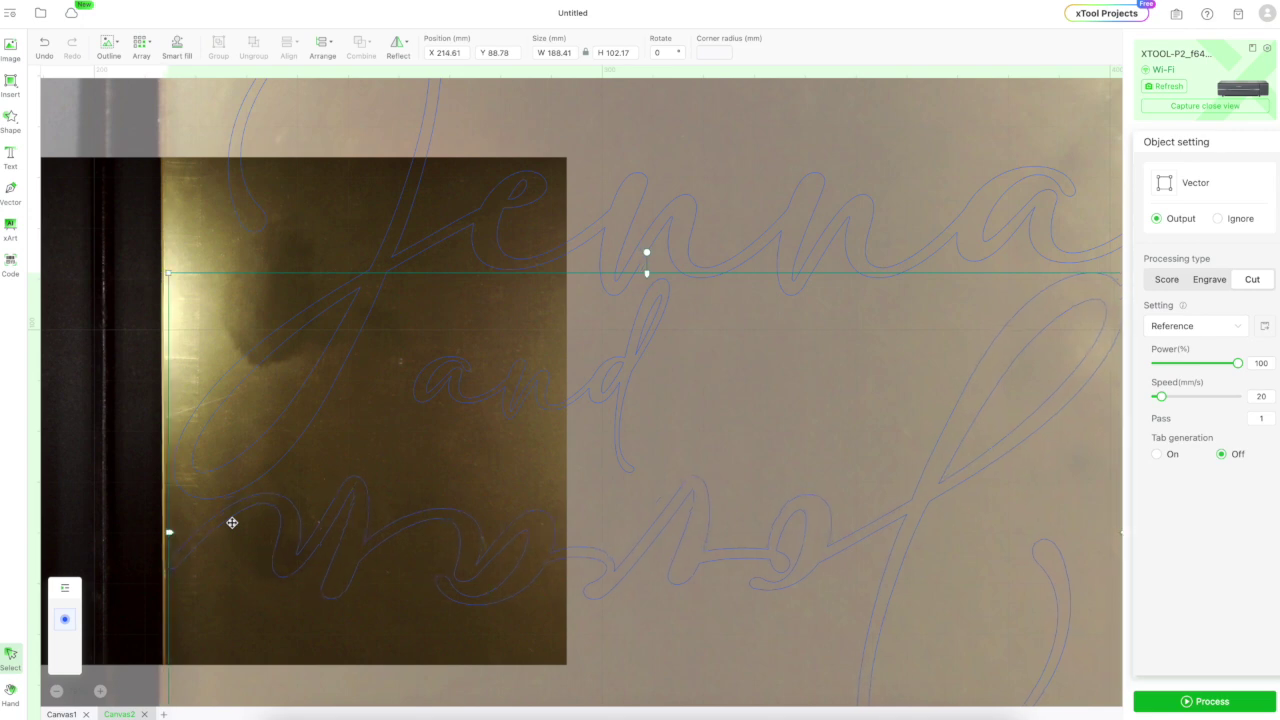
scroll(424, 366, down, 3)
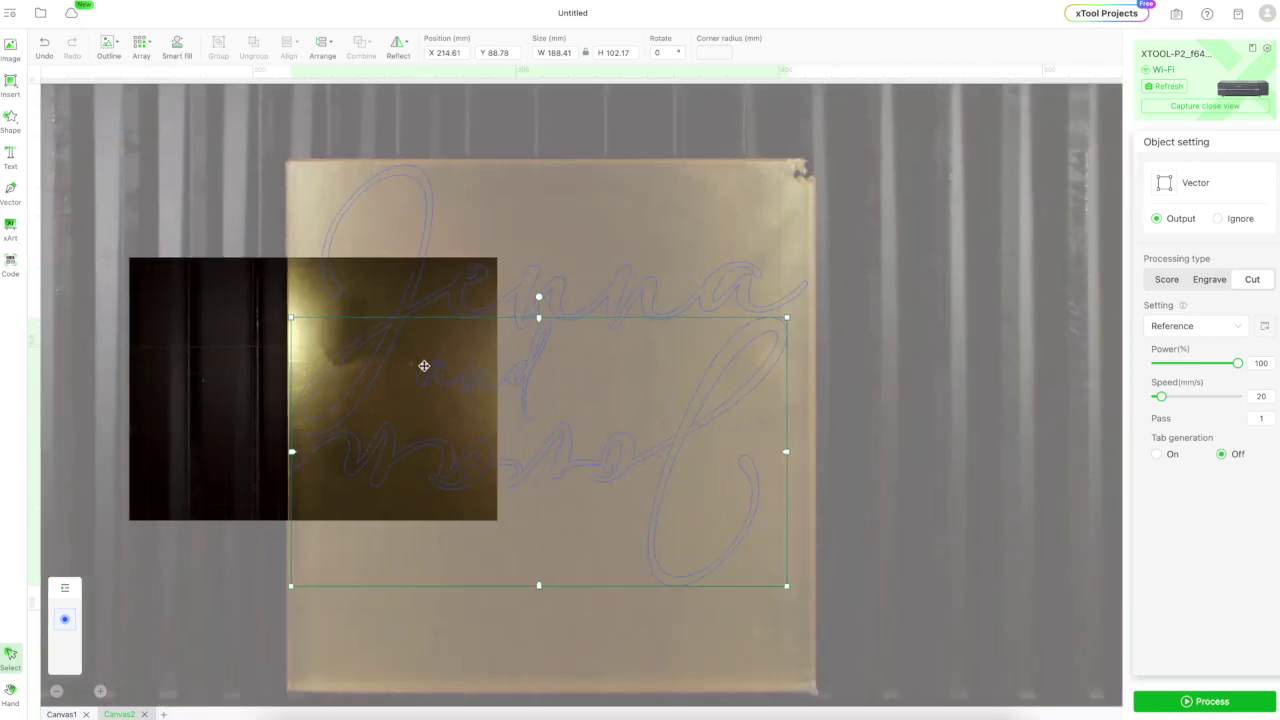
right_click(749, 321)
click(977, 354)
Capture a close-up of the board's upper left and nudge the script lettering down and back.
right_click(344, 363)
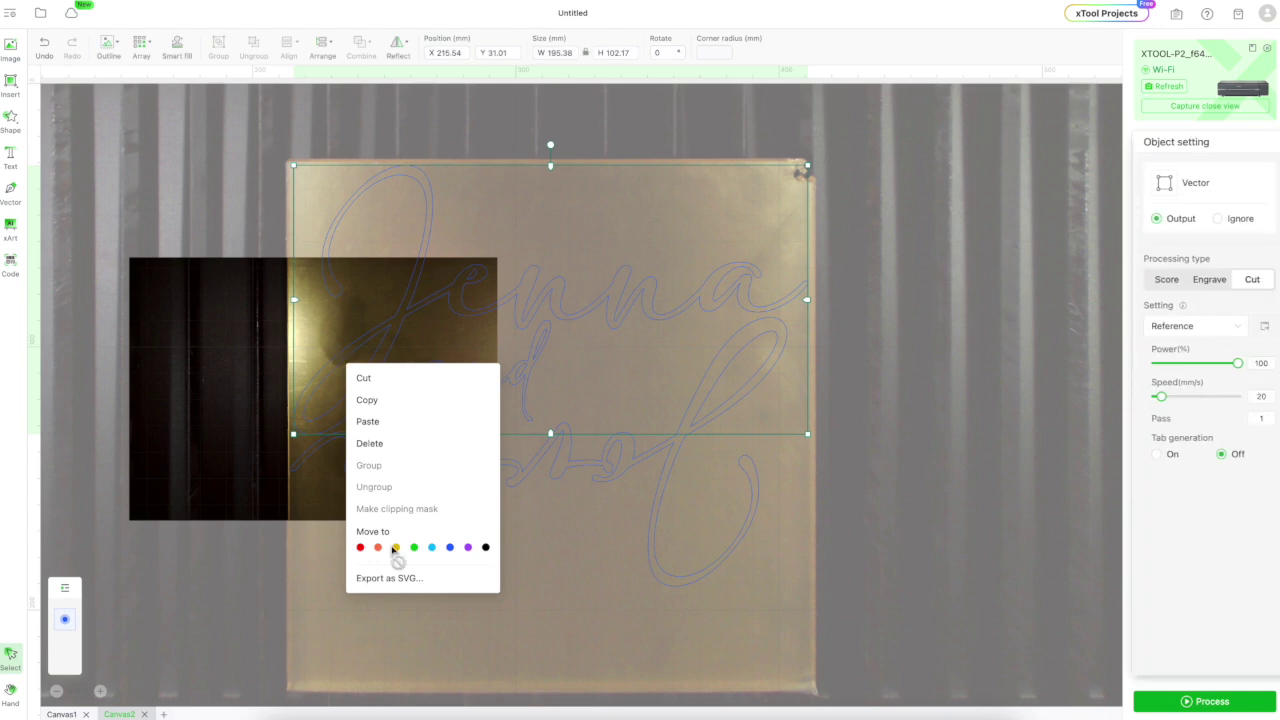
click(1207, 111)
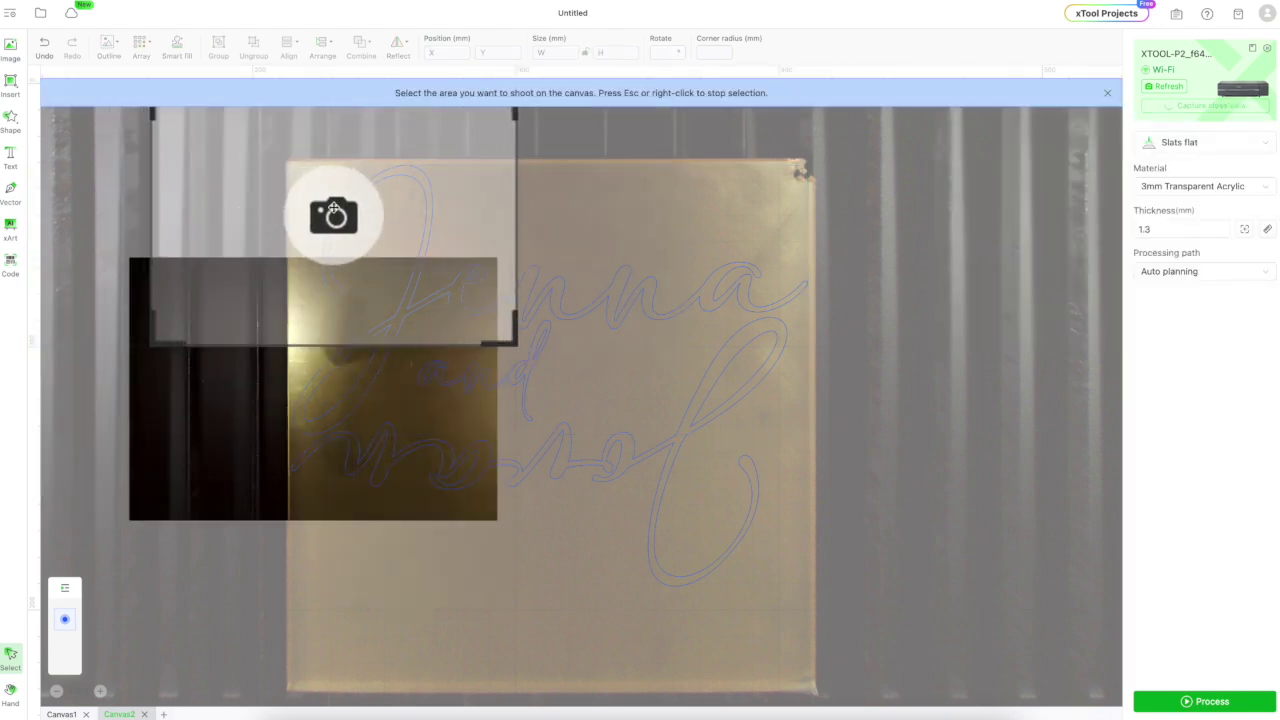
click(333, 210)
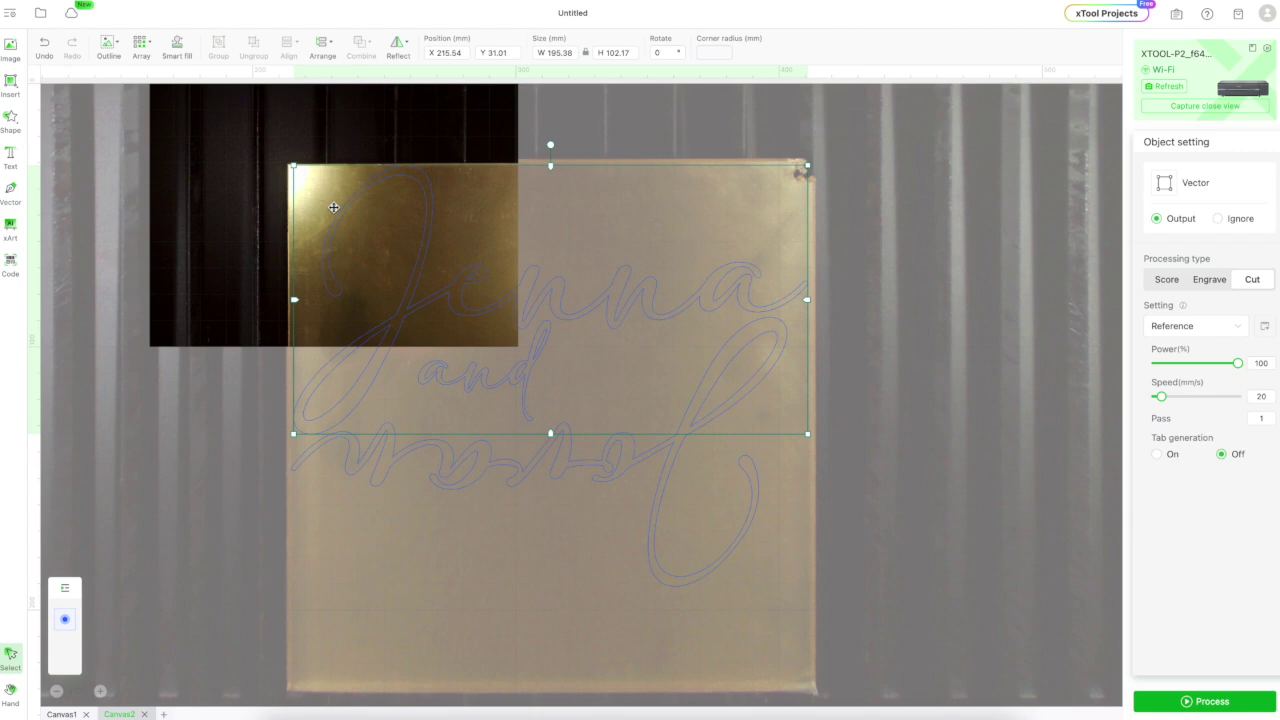
scroll(333, 207, up, 4)
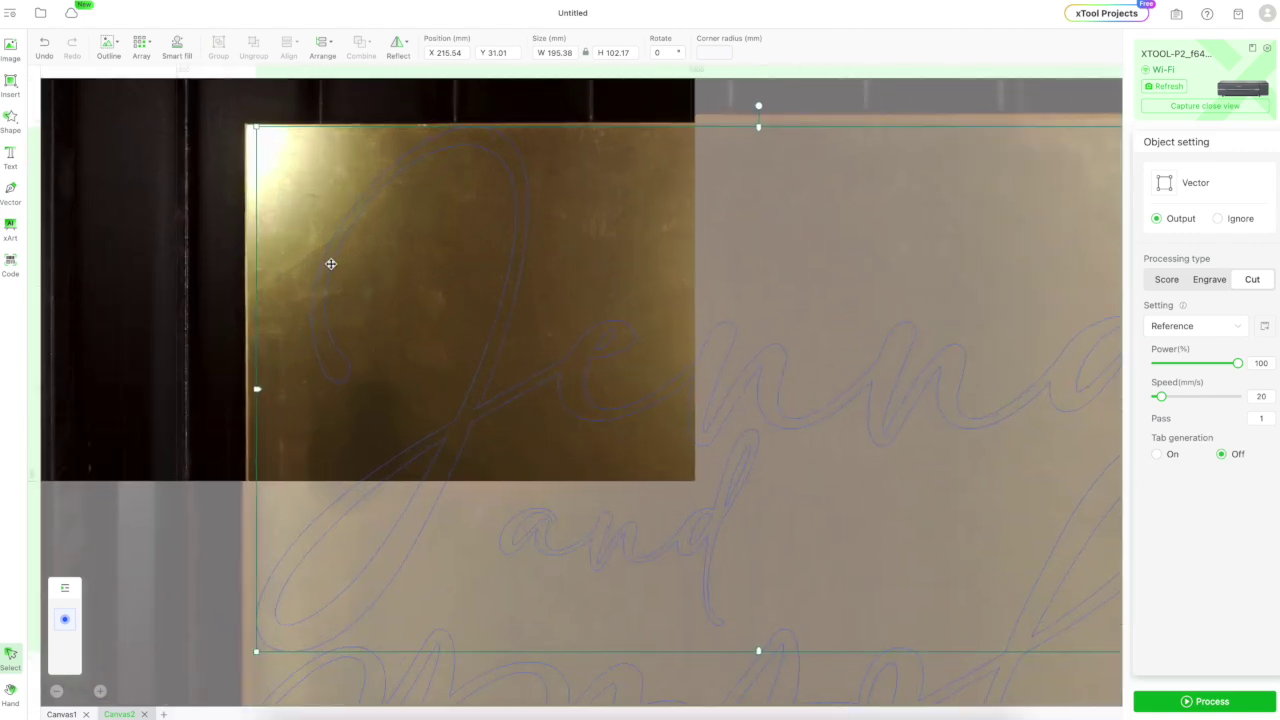
click(204, 197)
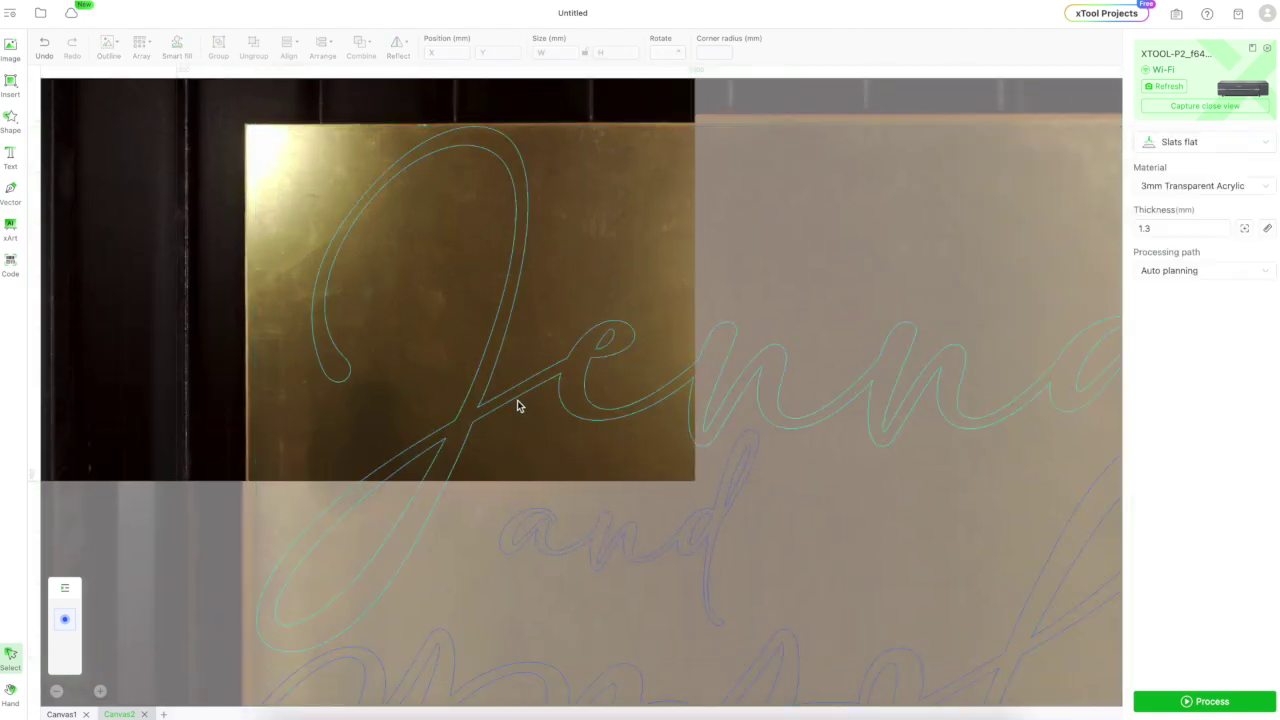
click(585, 381)
key(Down)
key(Down)
key(Down)
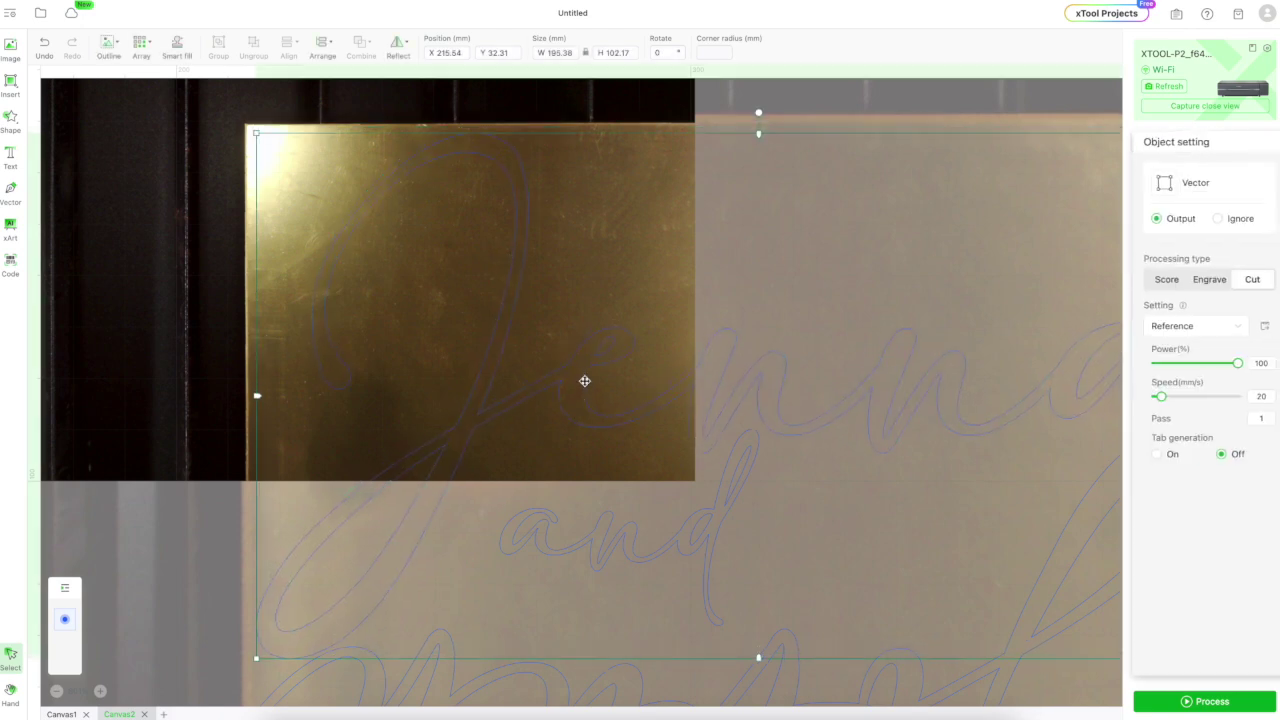
key(Up)
key(Up)
key(Up)
key(Up)
key(Up)
key(Up)
key(Up)
key(Up)
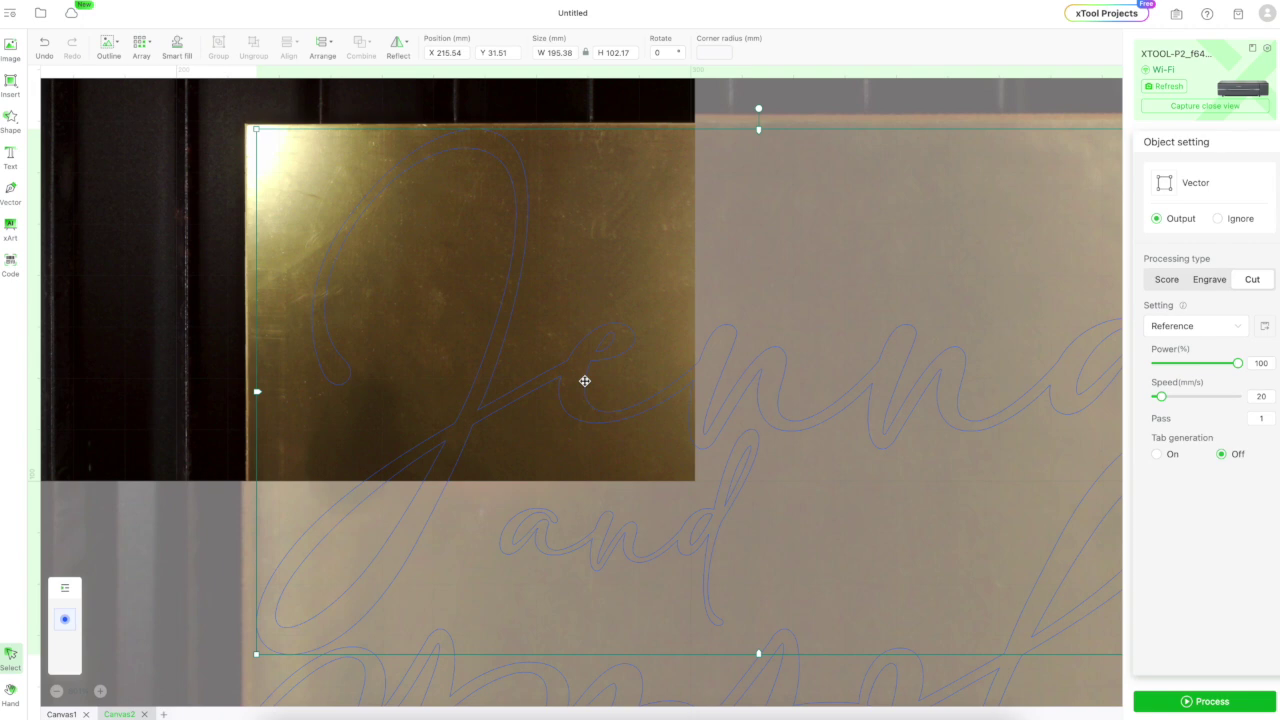
scroll(585, 381, down, 5)
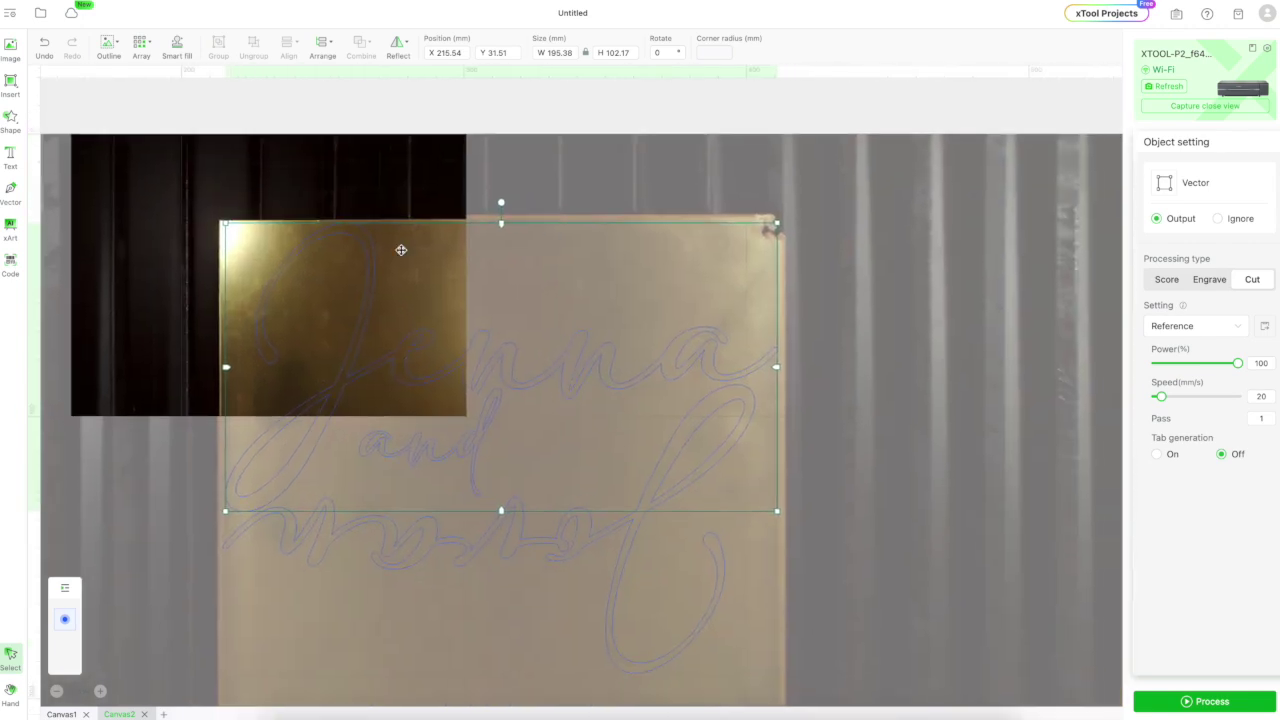
Delete the close-up photo and capture a new close view of the board's upper right.
right_click(345, 293)
right_click(560, 170)
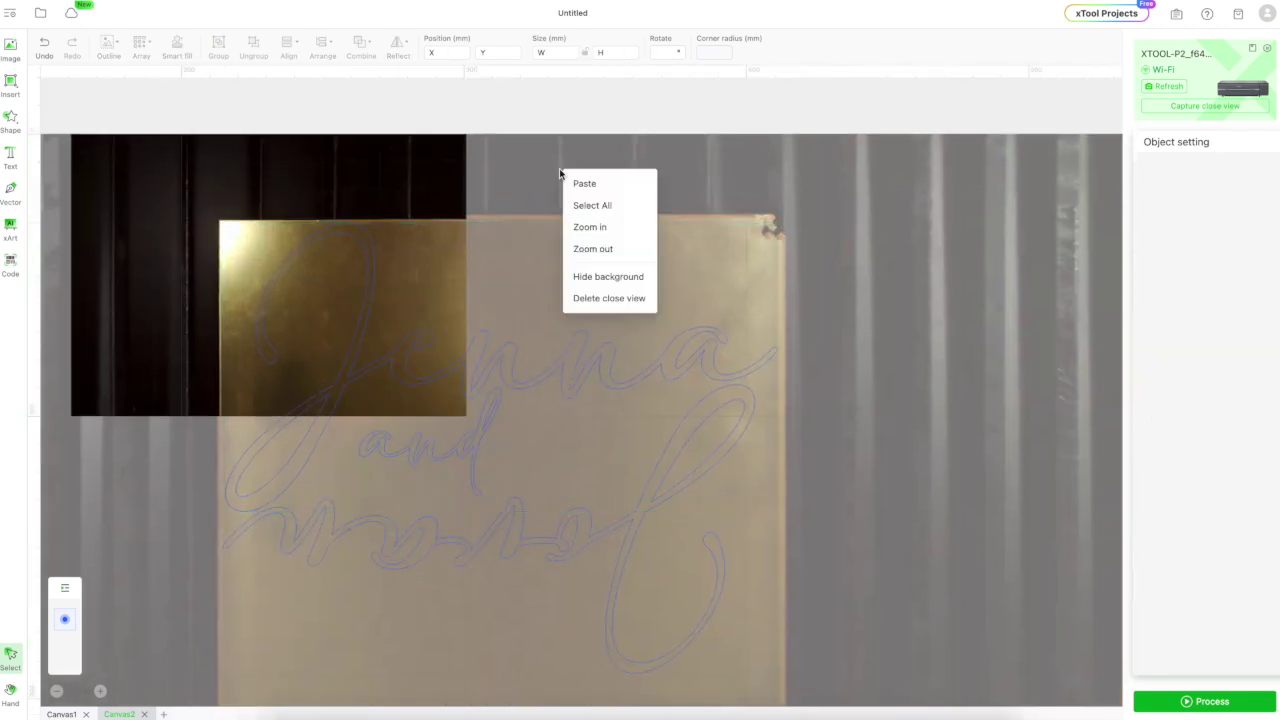
click(618, 300)
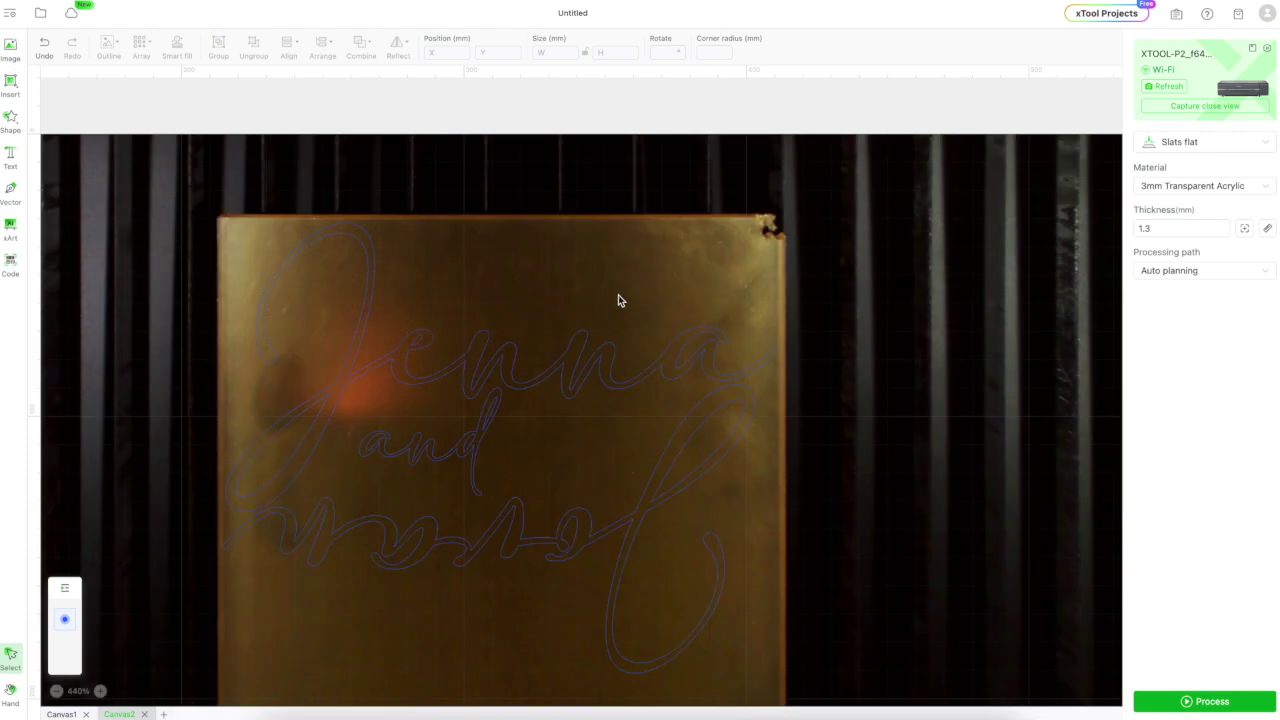
click(1173, 112)
click(769, 365)
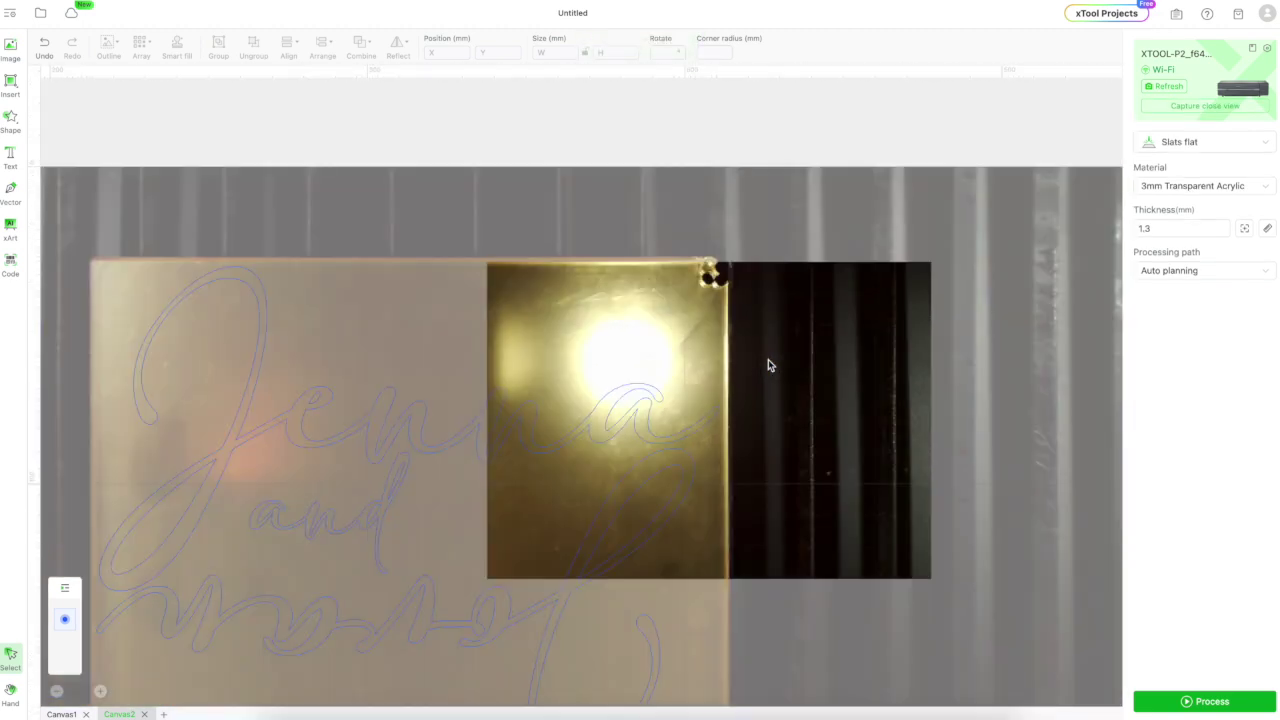
Delete the close-up photo and move 'and' right, beneath the upper script name.
right_click(865, 409)
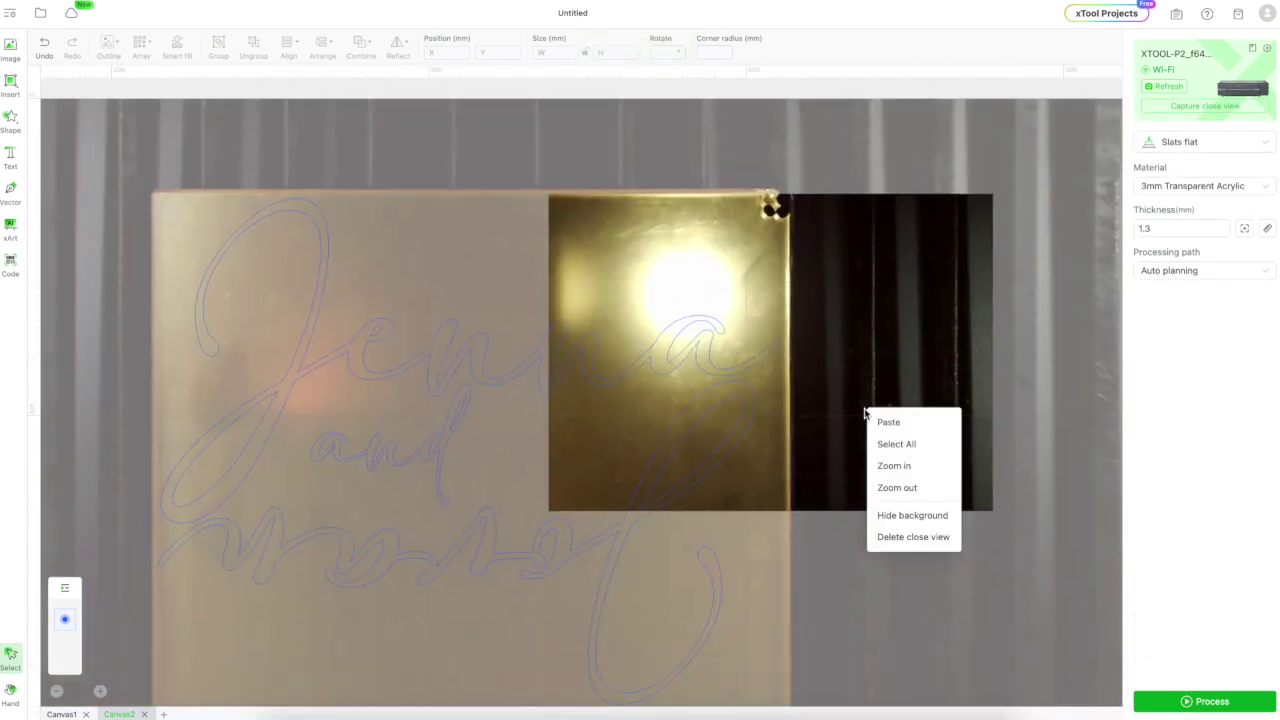
click(913, 537)
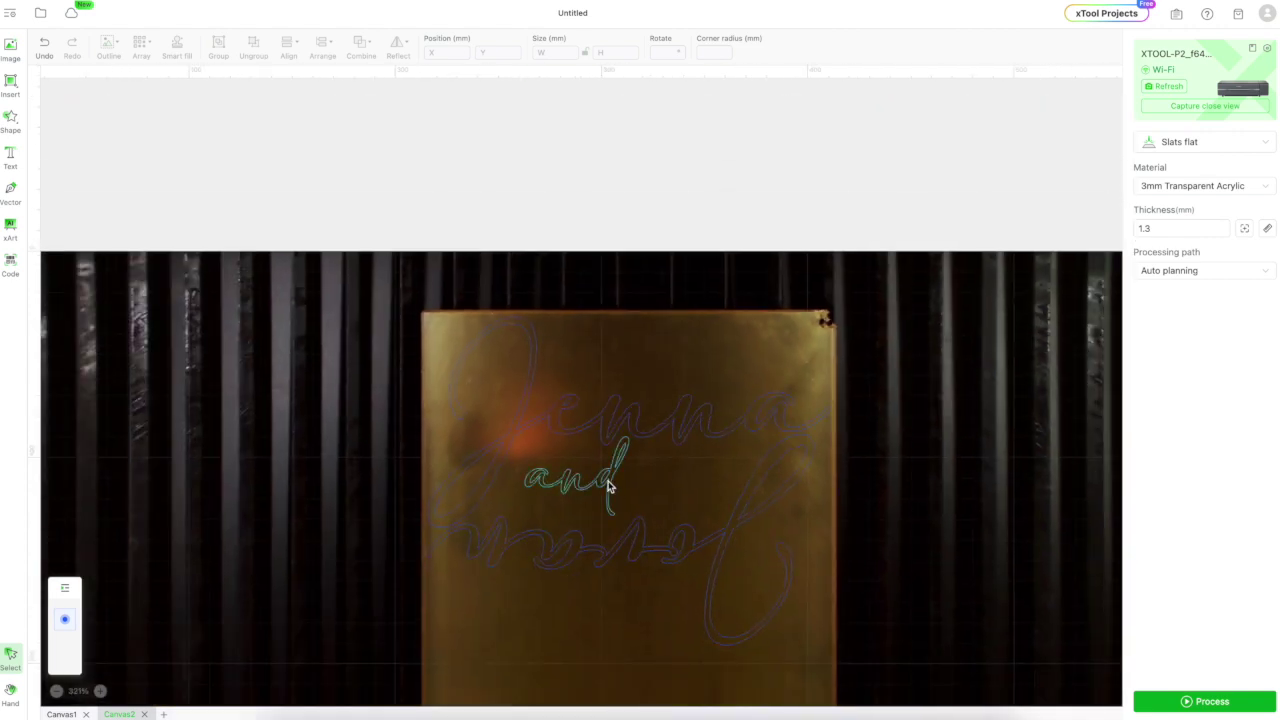
drag(609, 486, 725, 468)
scroll(725, 468, up, 5)
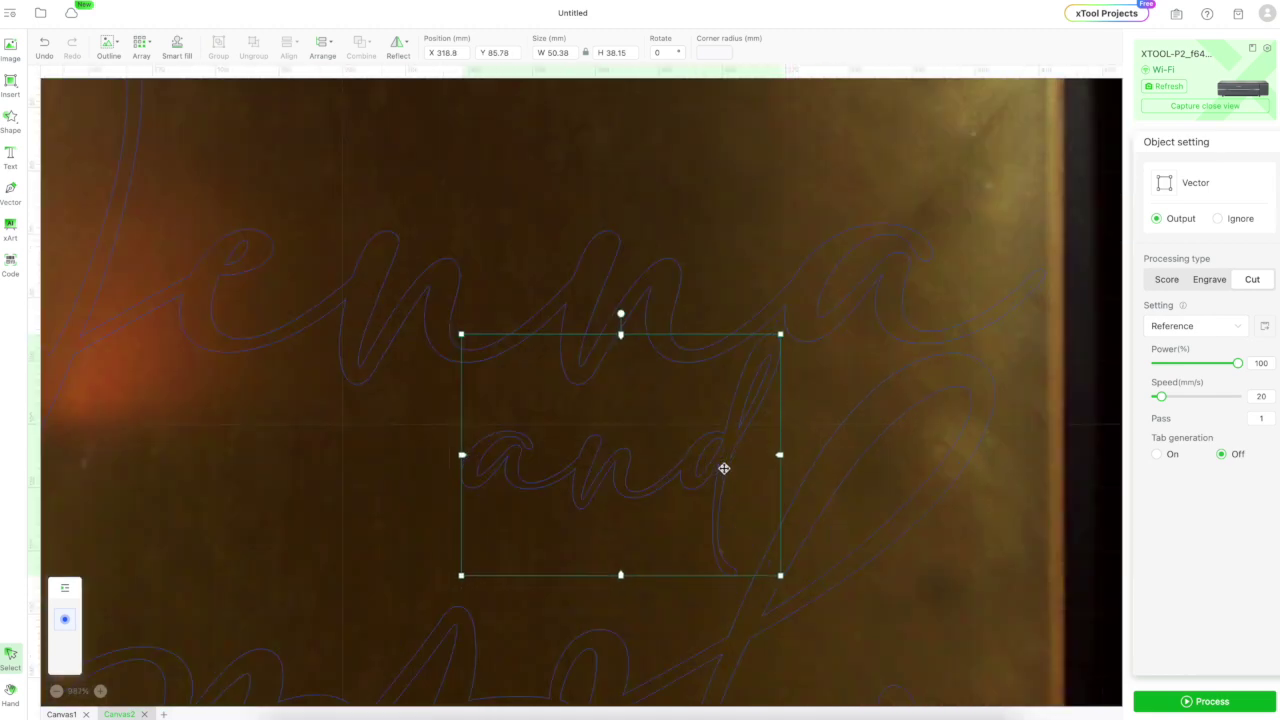
drag(724, 468, 723, 468)
click(1097, 572)
Check the lower script name, then select every object on the canvas with Ctrl+A.
scroll(1097, 572, down, 5)
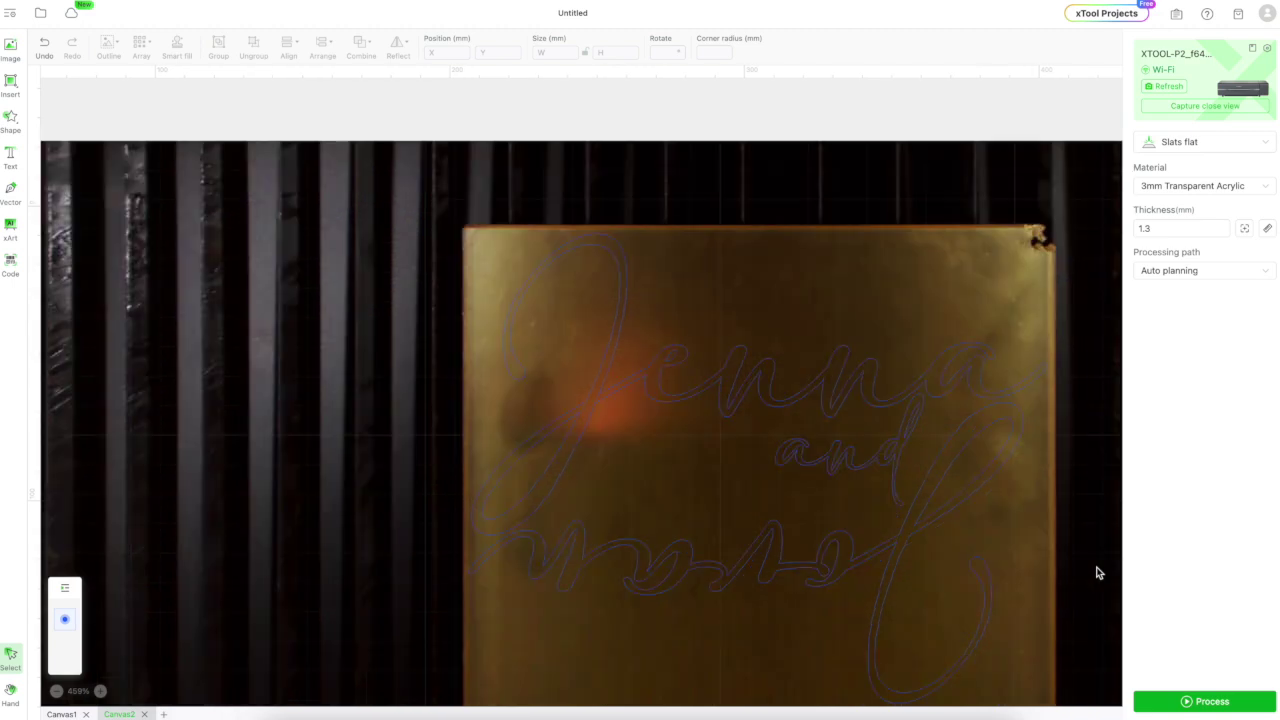
scroll(1097, 572, down, 3)
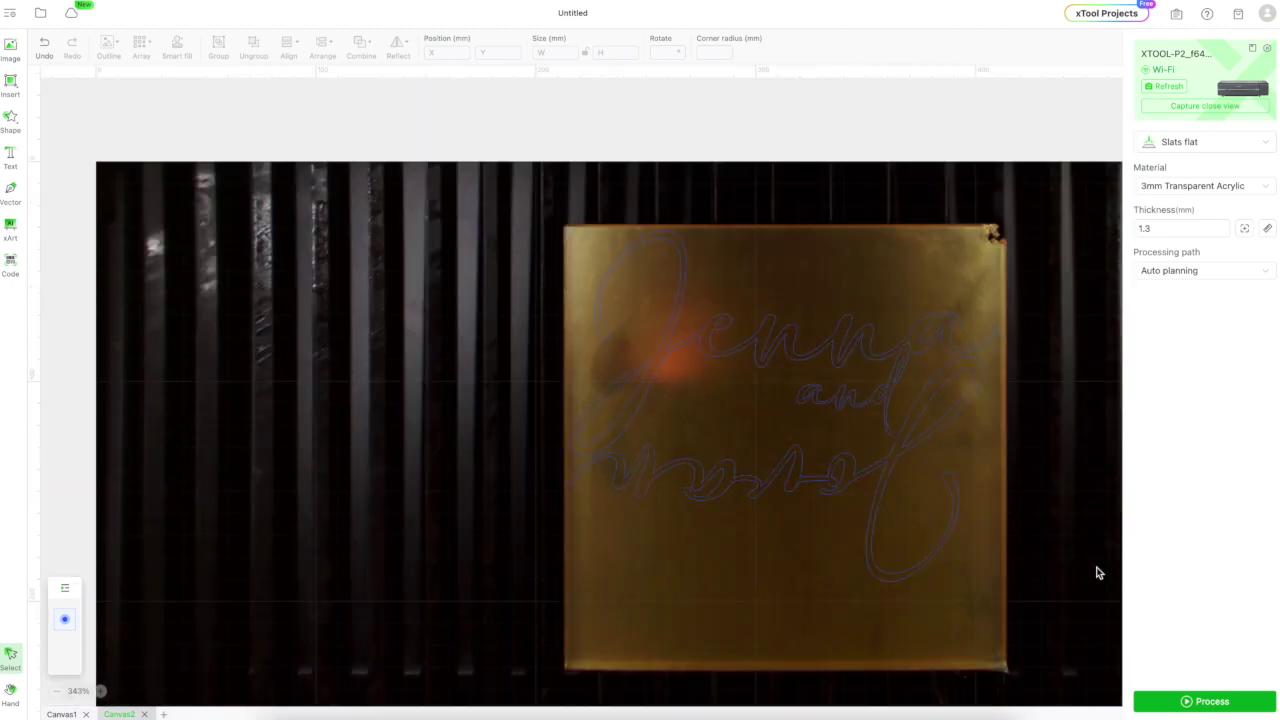
click(825, 494)
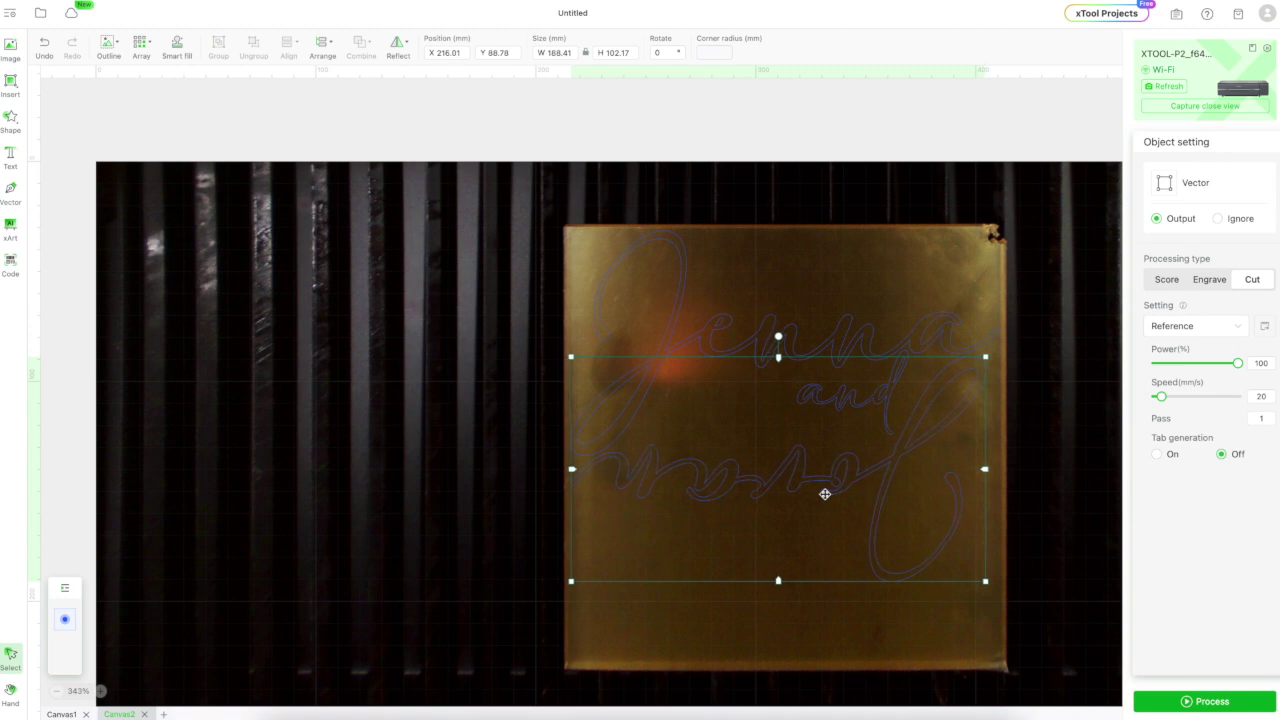
scroll(825, 494, up, 7)
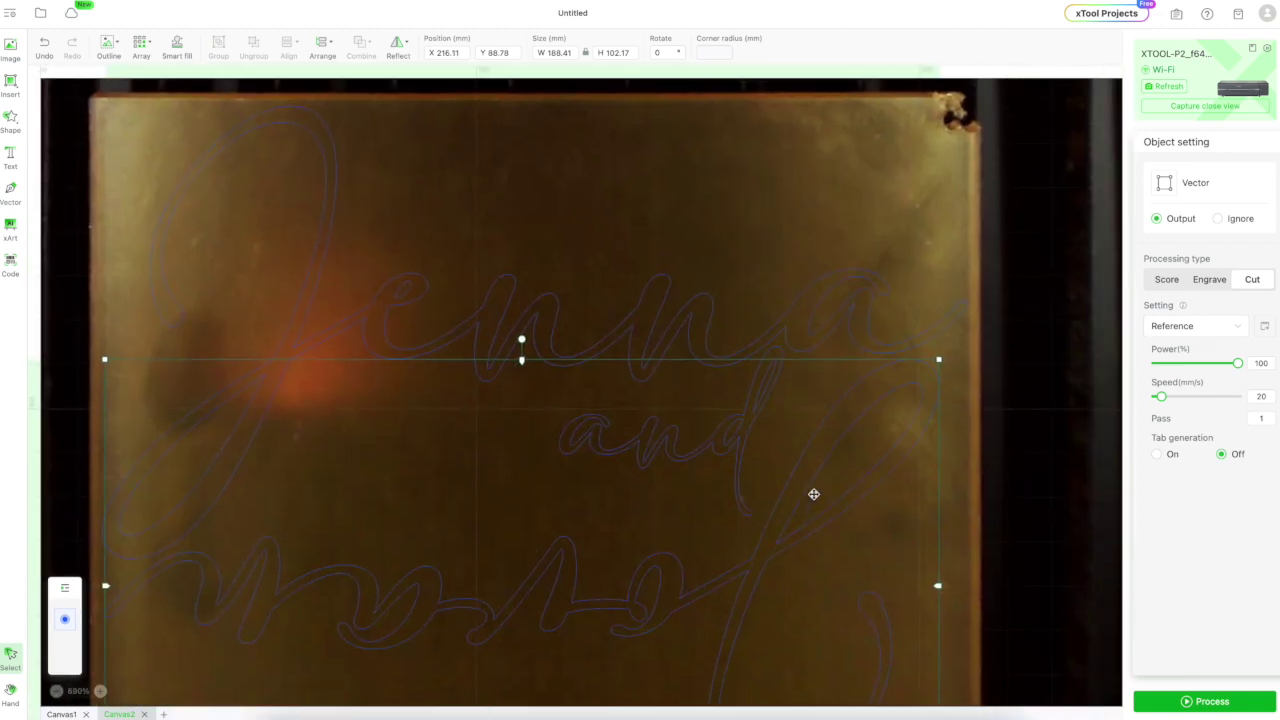
scroll(813, 494, down, 2)
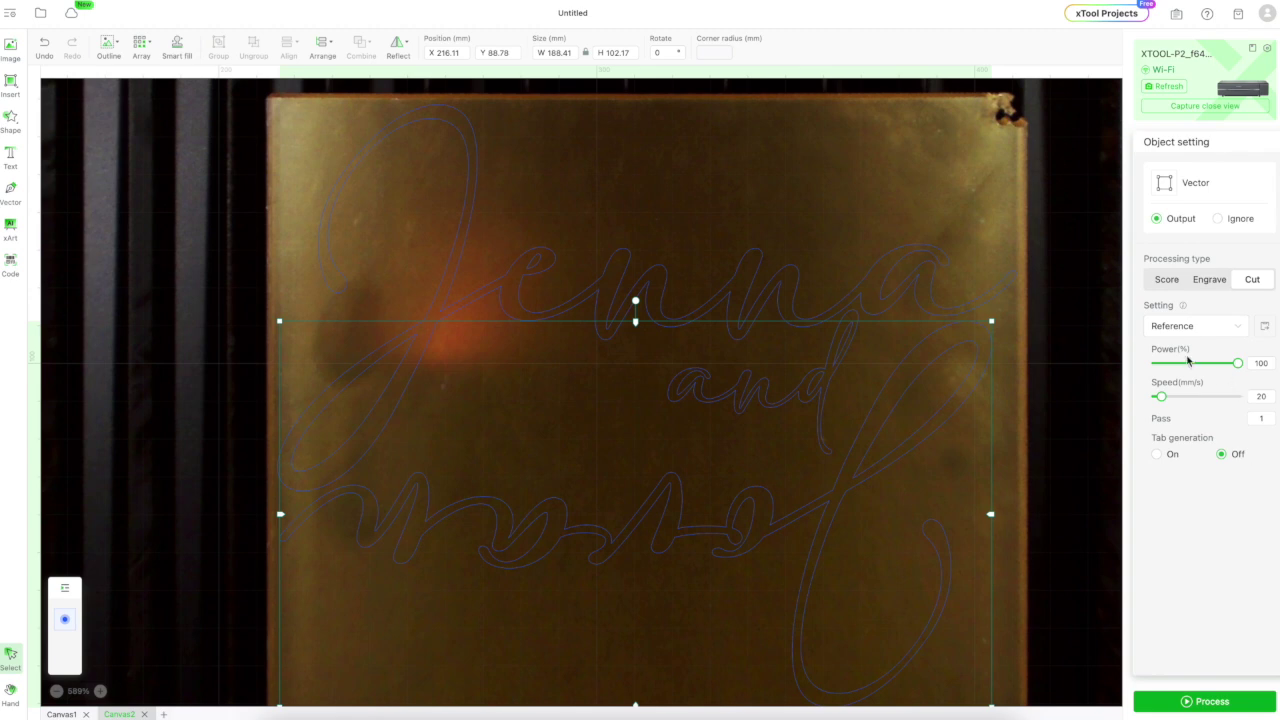
click(994, 349)
key(ctrl+a)
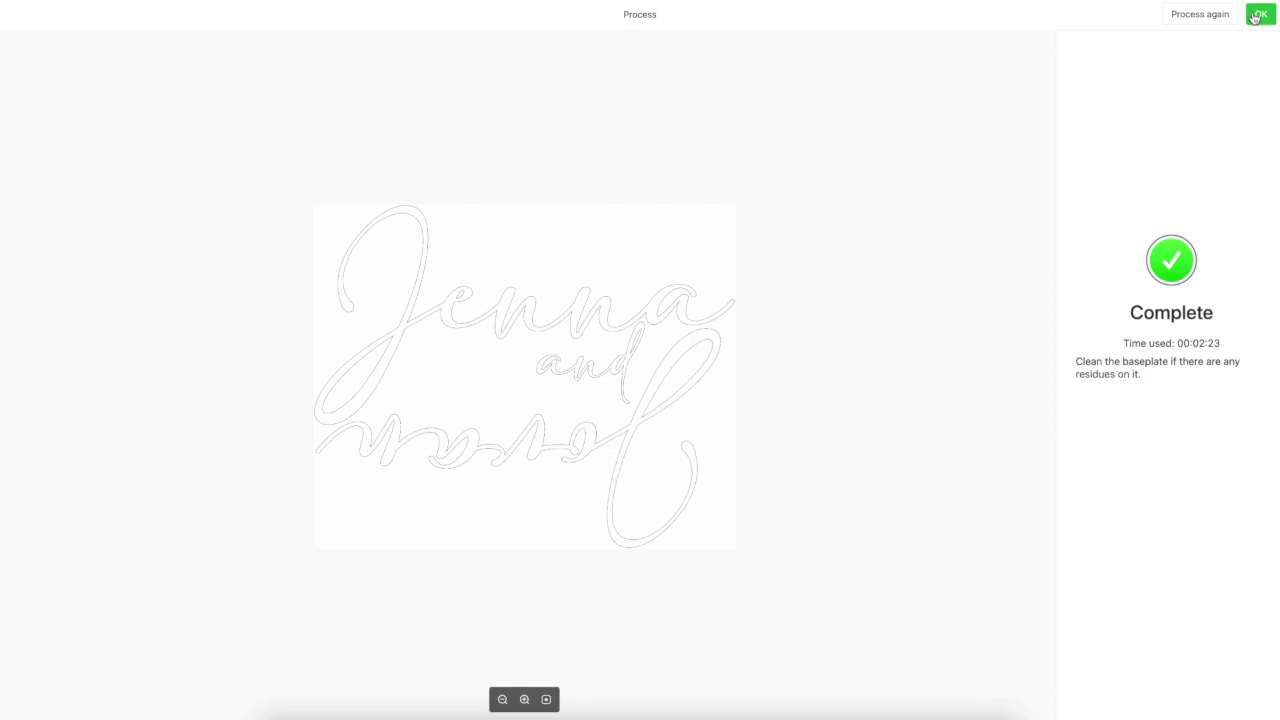
Close the finished job screen and copy the WELCOME TO OUR WEDDING and OCTOBER 12th 2024 text.
click(1258, 16)
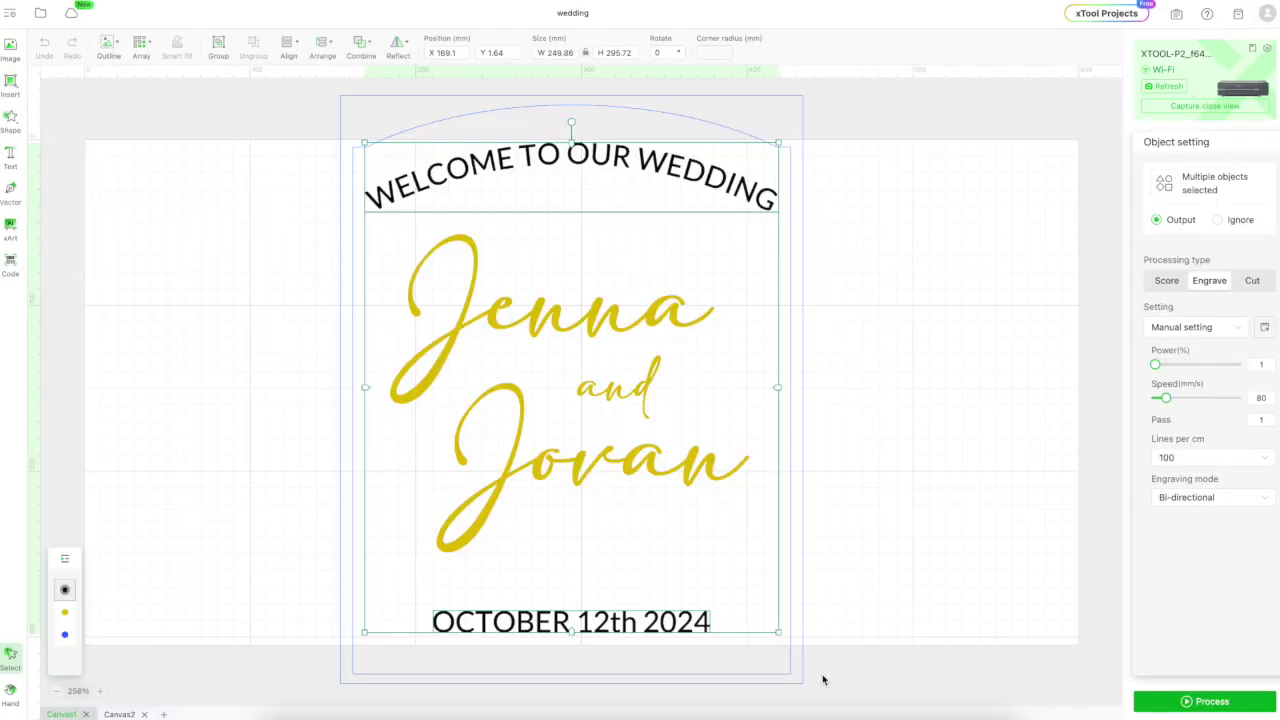
click(243, 427)
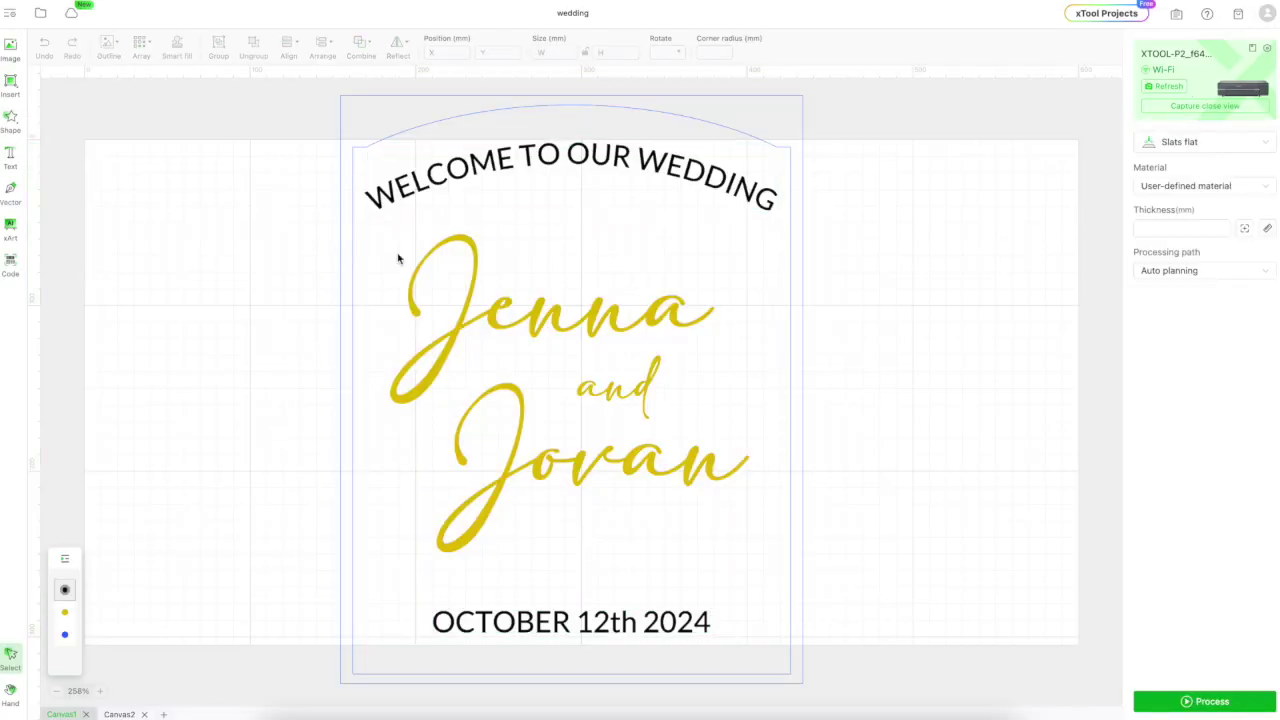
click(427, 193)
shift+click(522, 616)
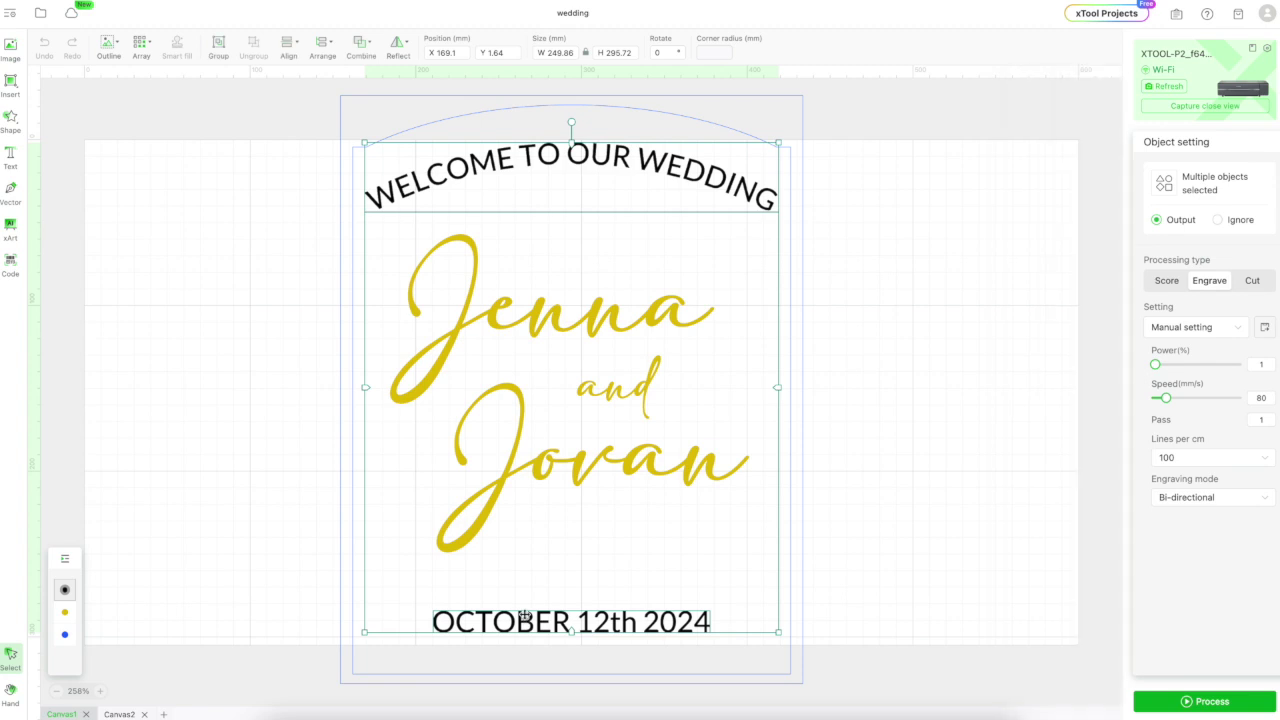
right_click(523, 615)
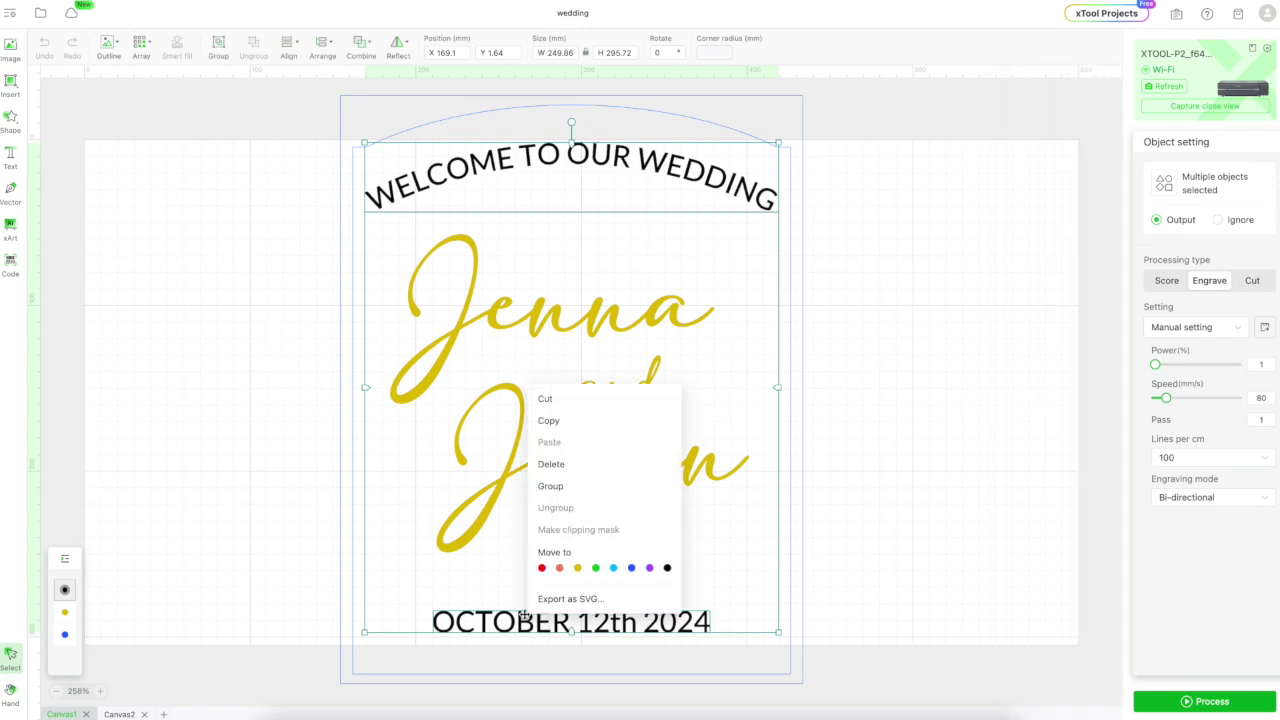
click(551, 421)
Paste the wedding text onto a new canvas and move the date line up to the middle.
click(162, 714)
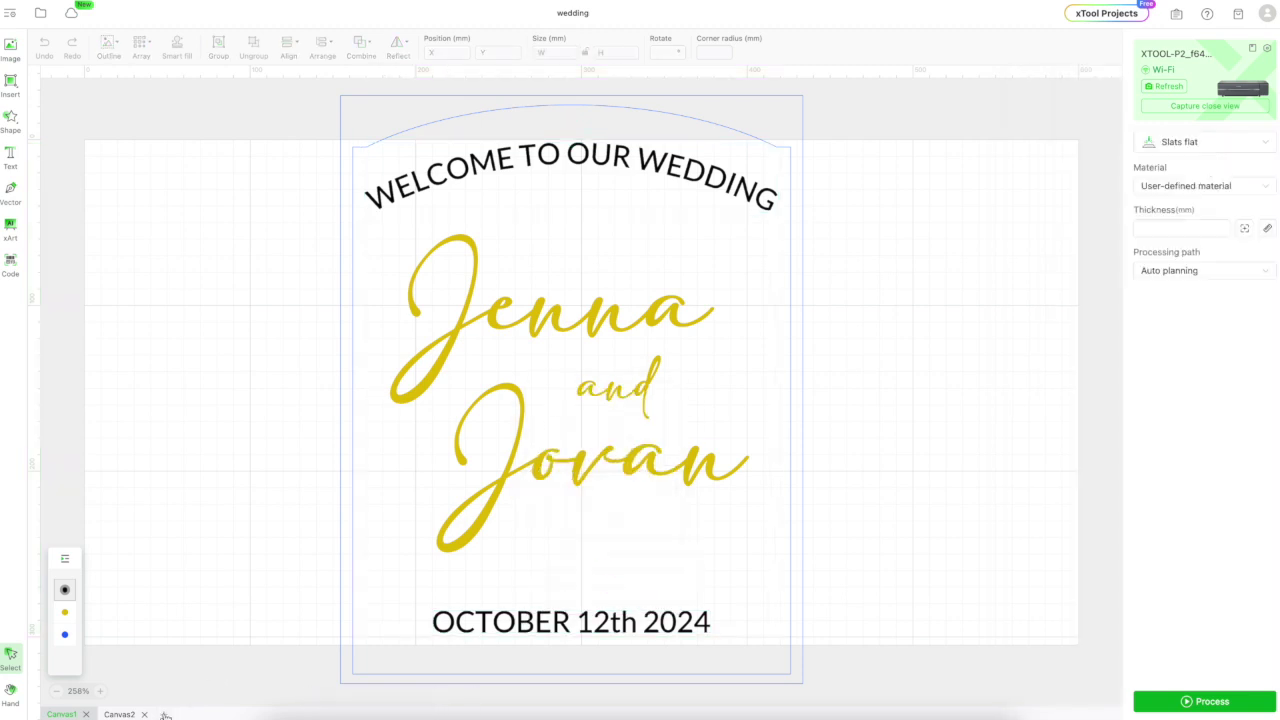
right_click(507, 447)
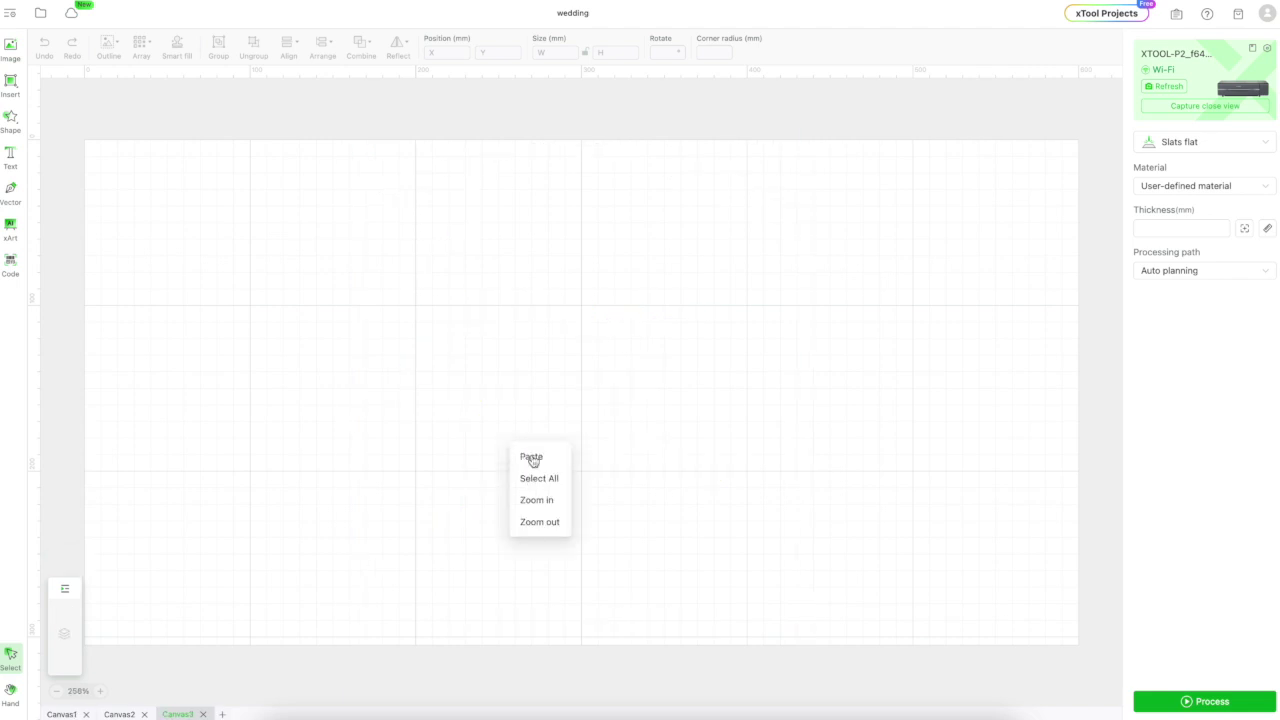
click(531, 457)
drag(630, 387, 524, 196)
click(263, 663)
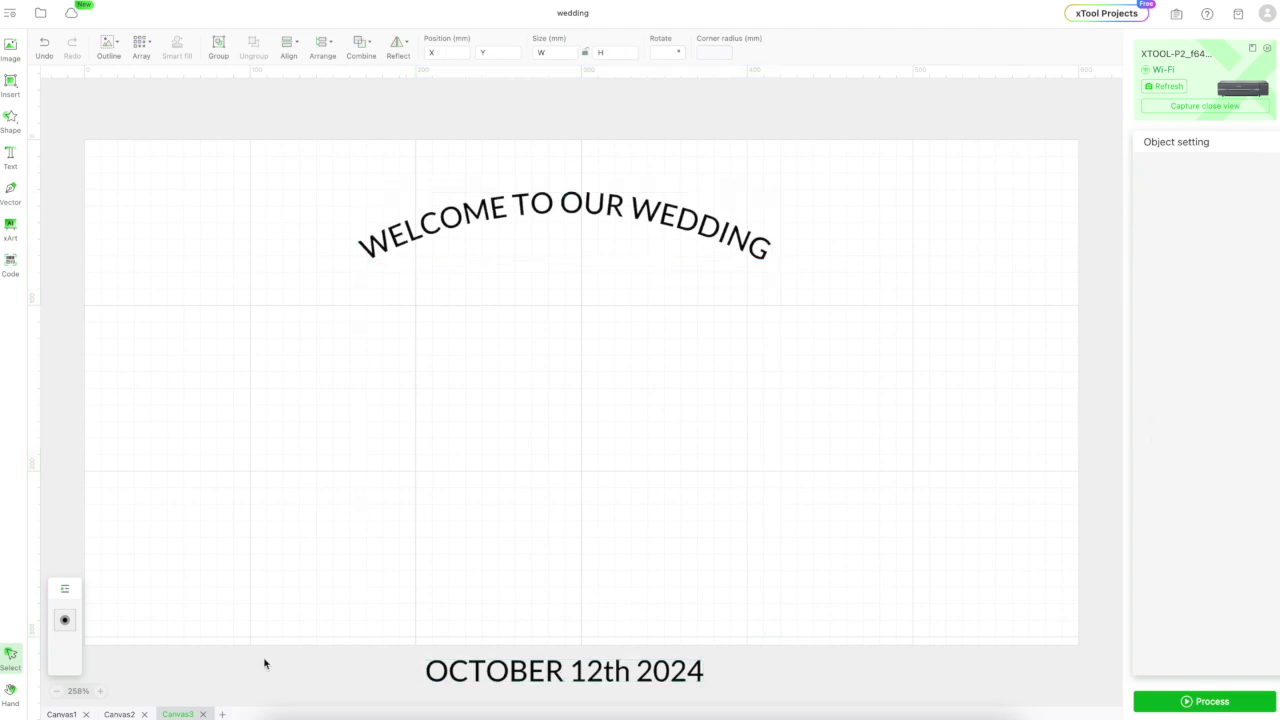
click(476, 674)
drag(479, 448, 484, 245)
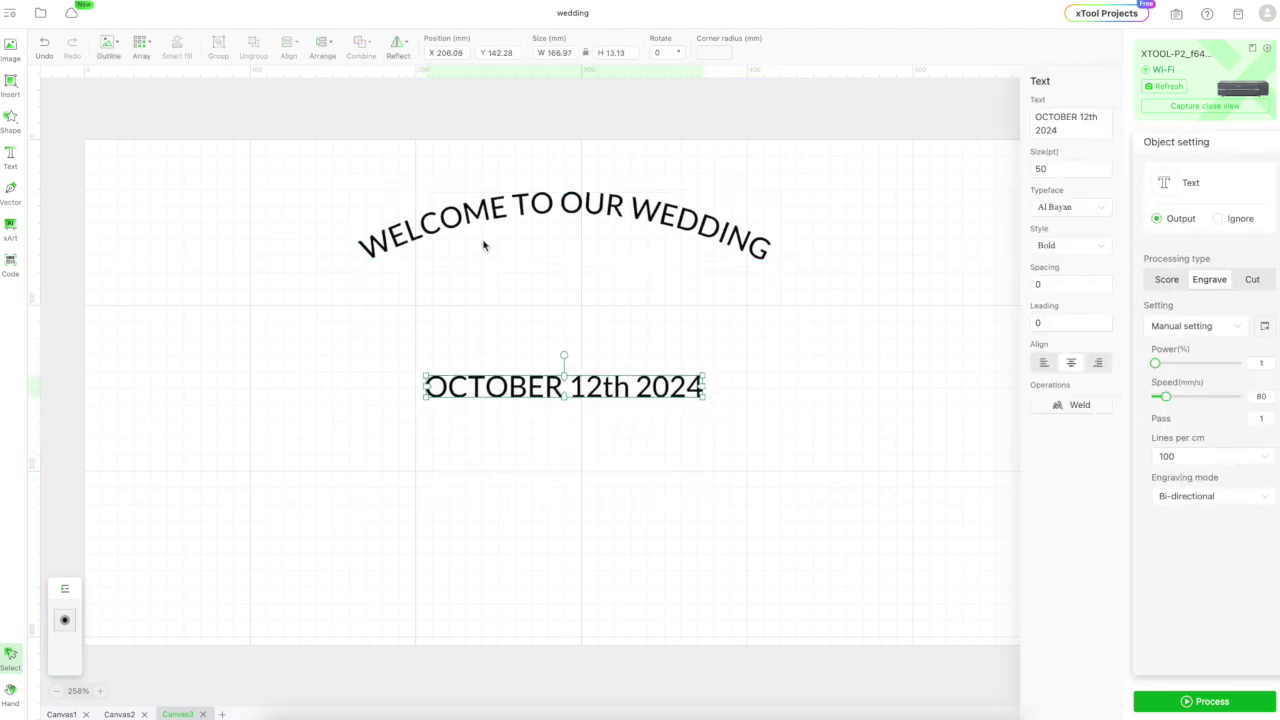
Refresh the camera view, put the welcome arch at the board top with the date below, and select both.
click(1179, 91)
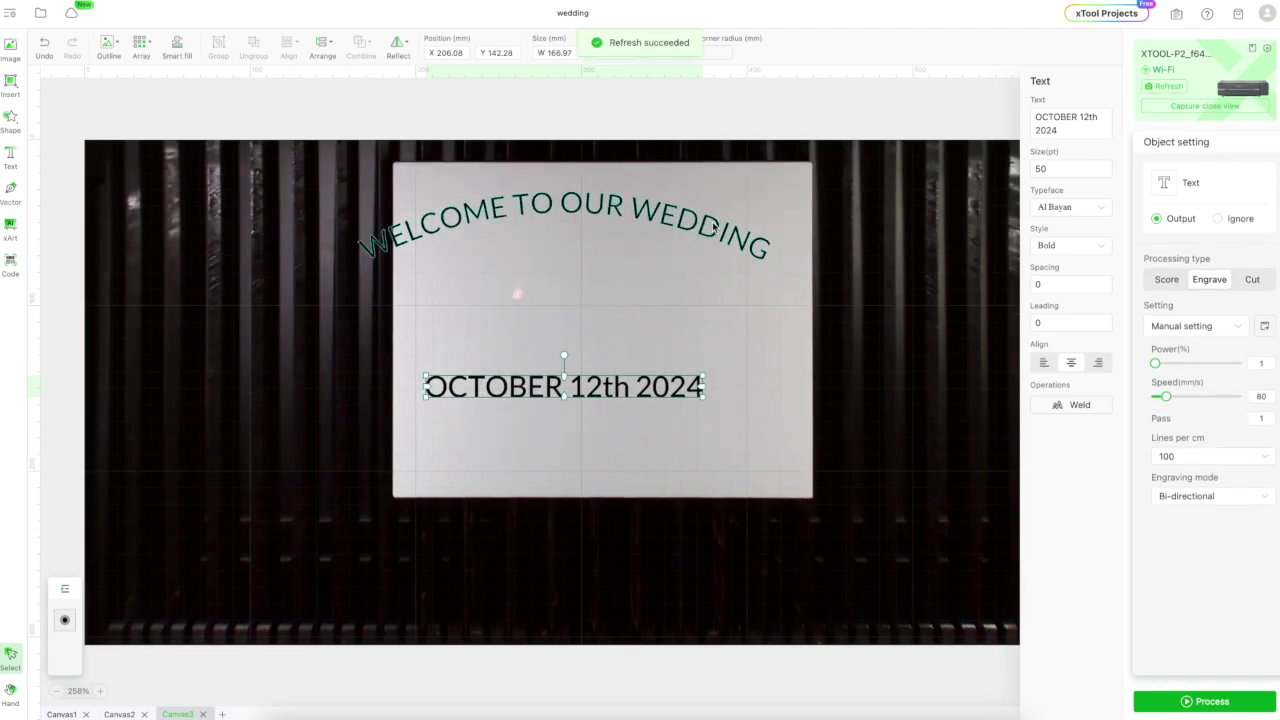
click(731, 219)
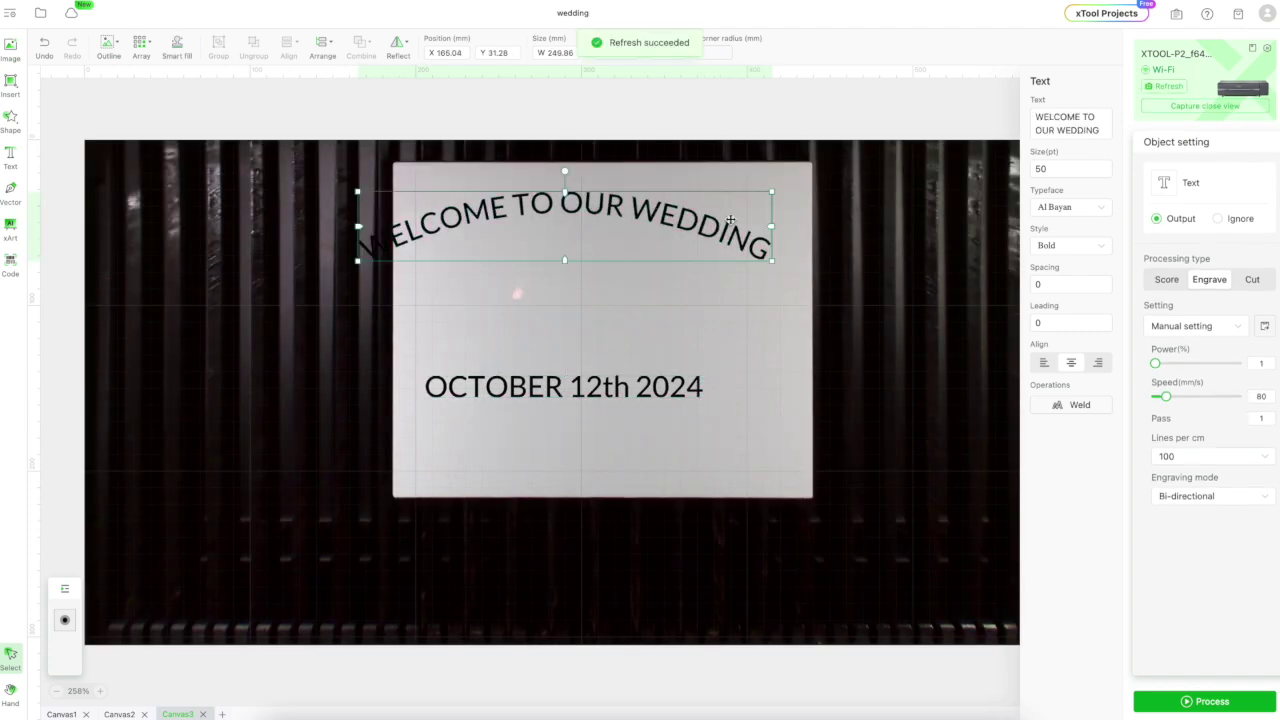
drag(731, 219, 758, 199)
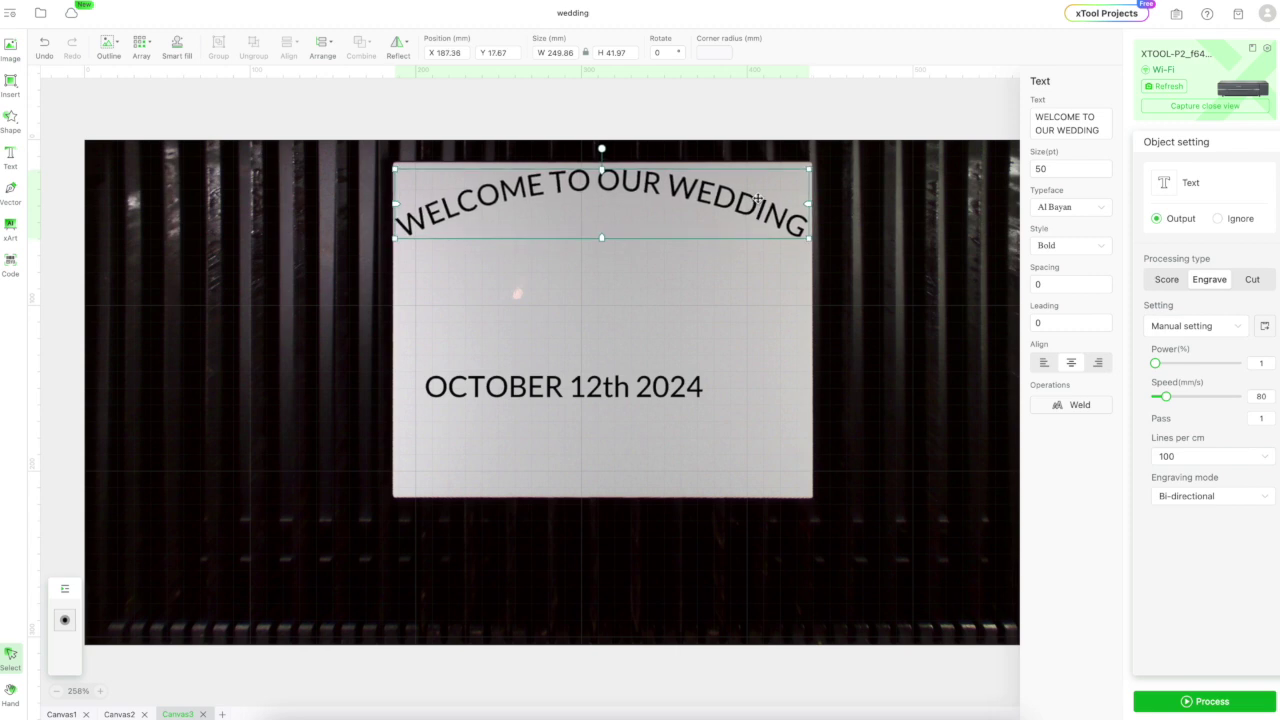
click(704, 152)
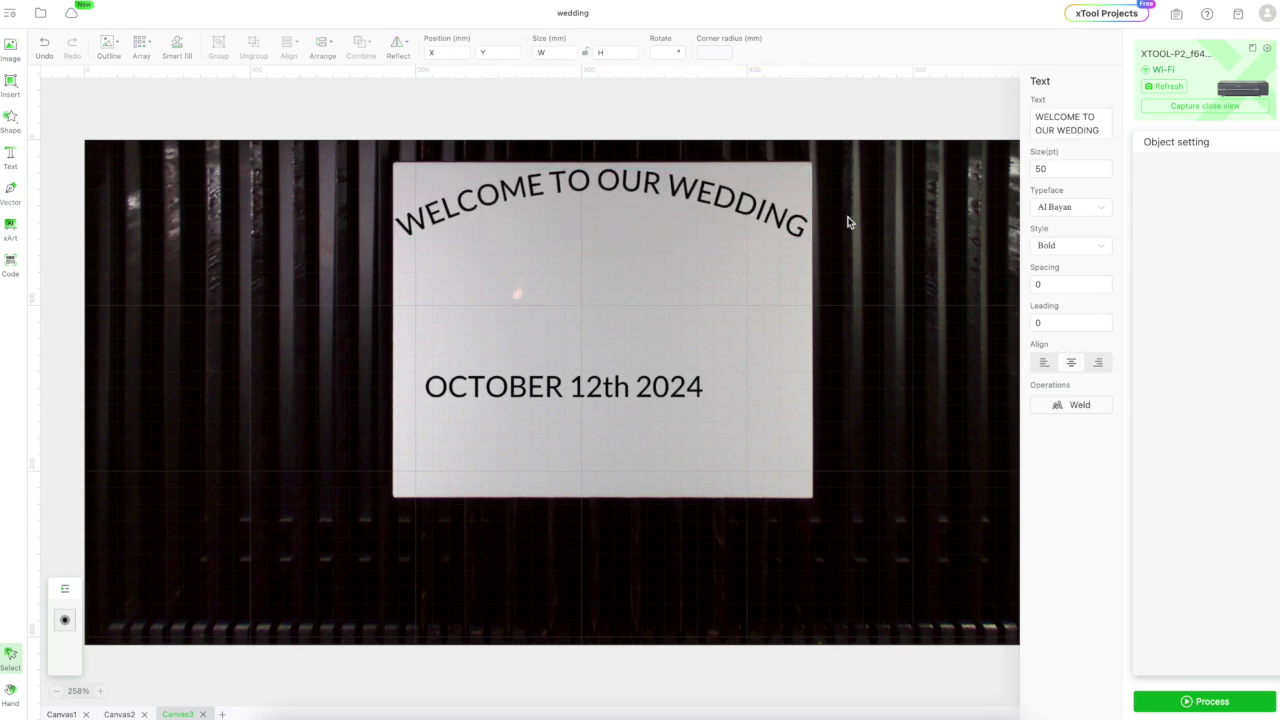
drag(559, 395, 592, 222)
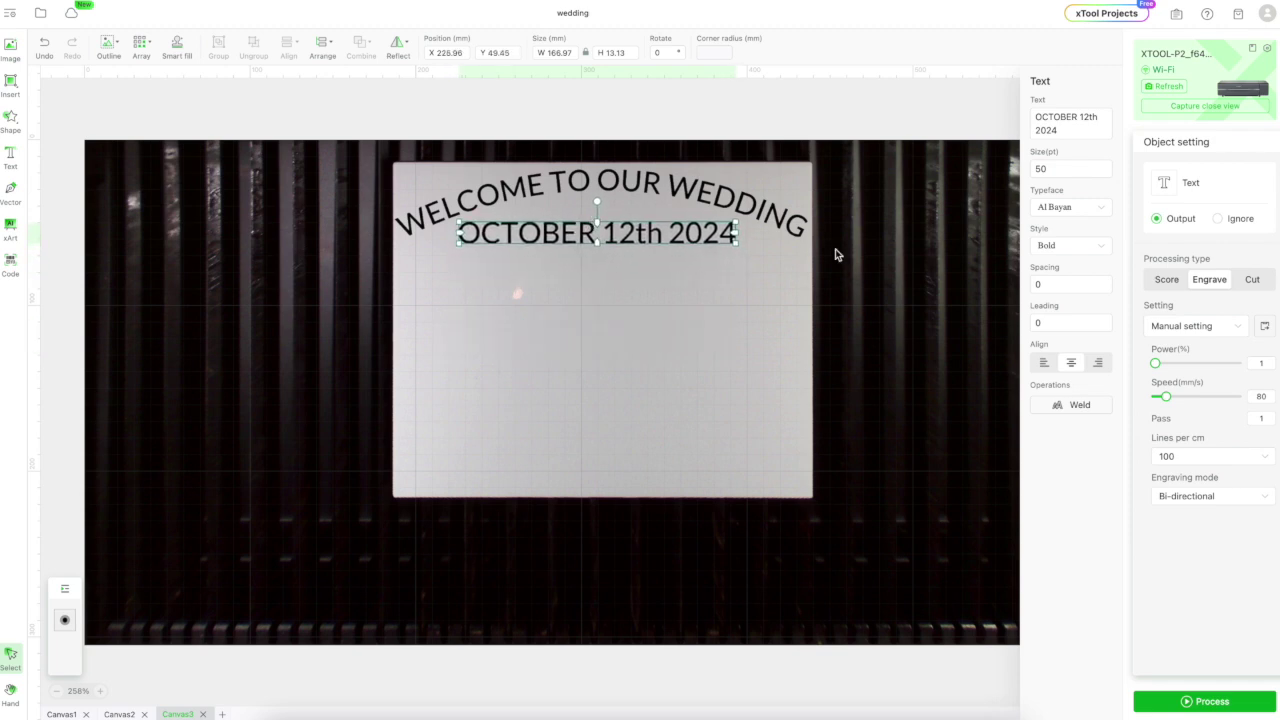
click(973, 287)
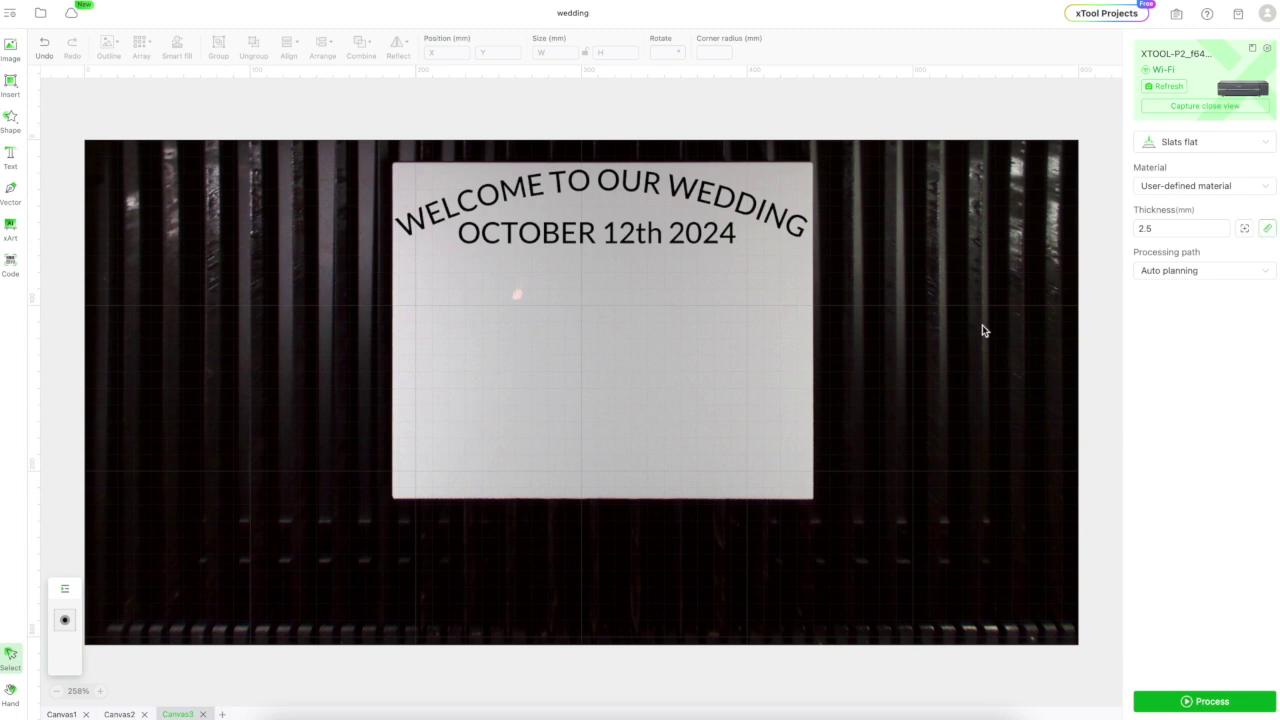
key(ctrl+a)
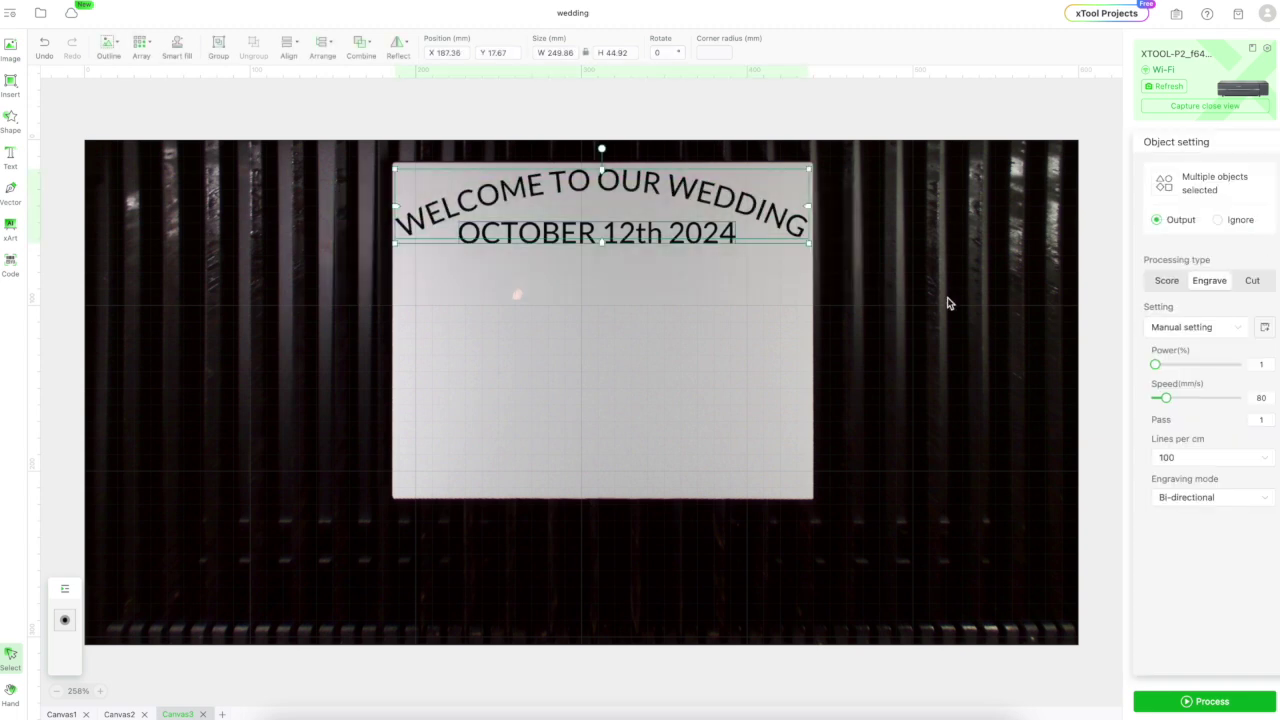
Switch the wedding text to Cut and choose 3mm White acrylic from the material library.
click(1254, 283)
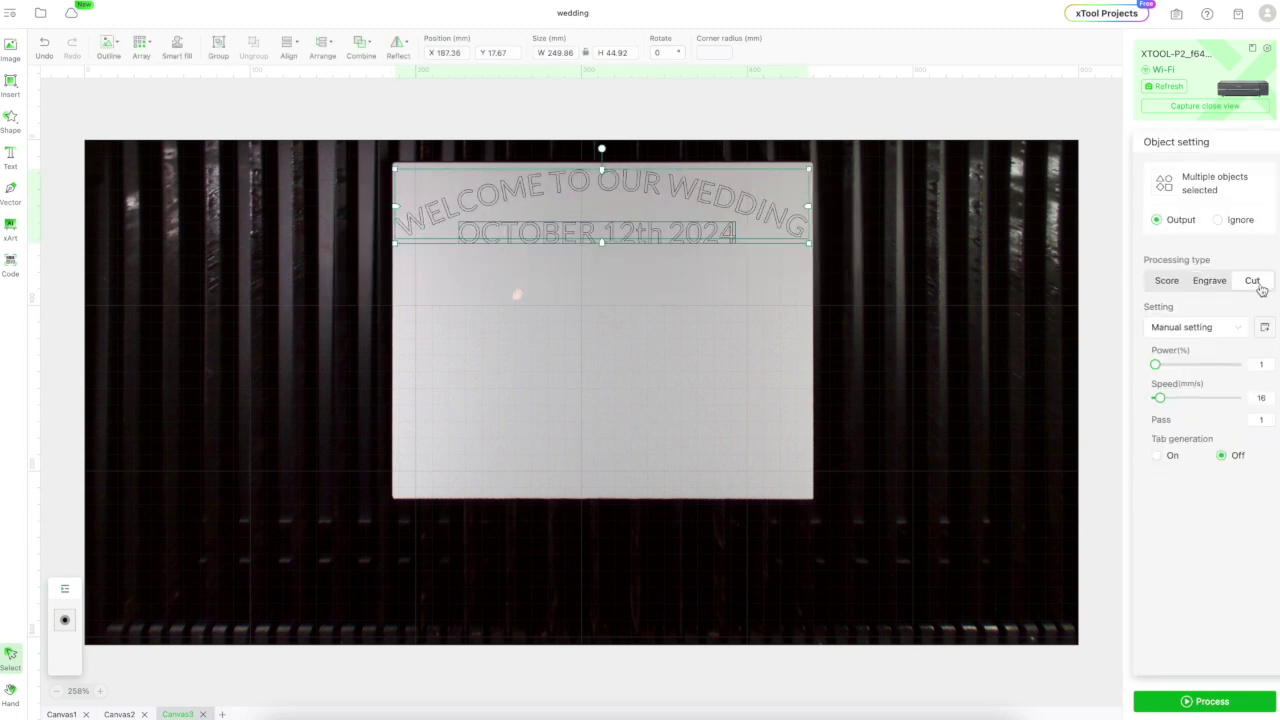
click(1035, 302)
click(1201, 199)
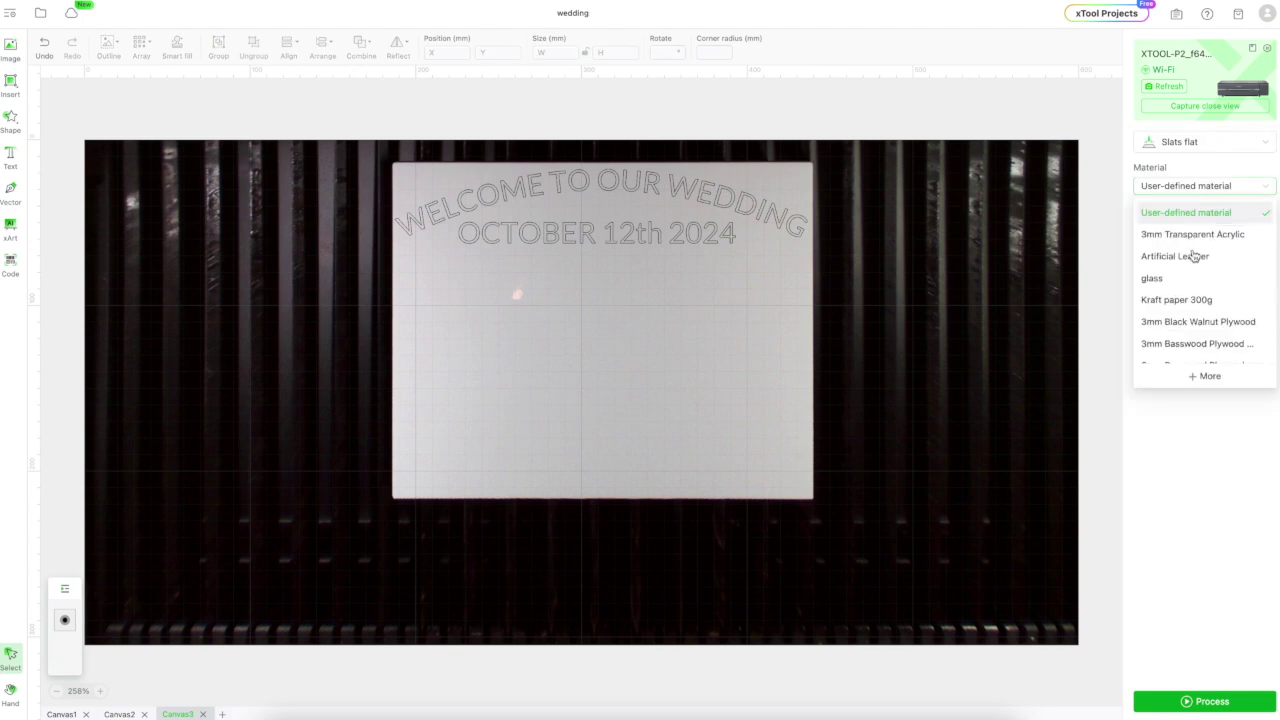
click(1206, 376)
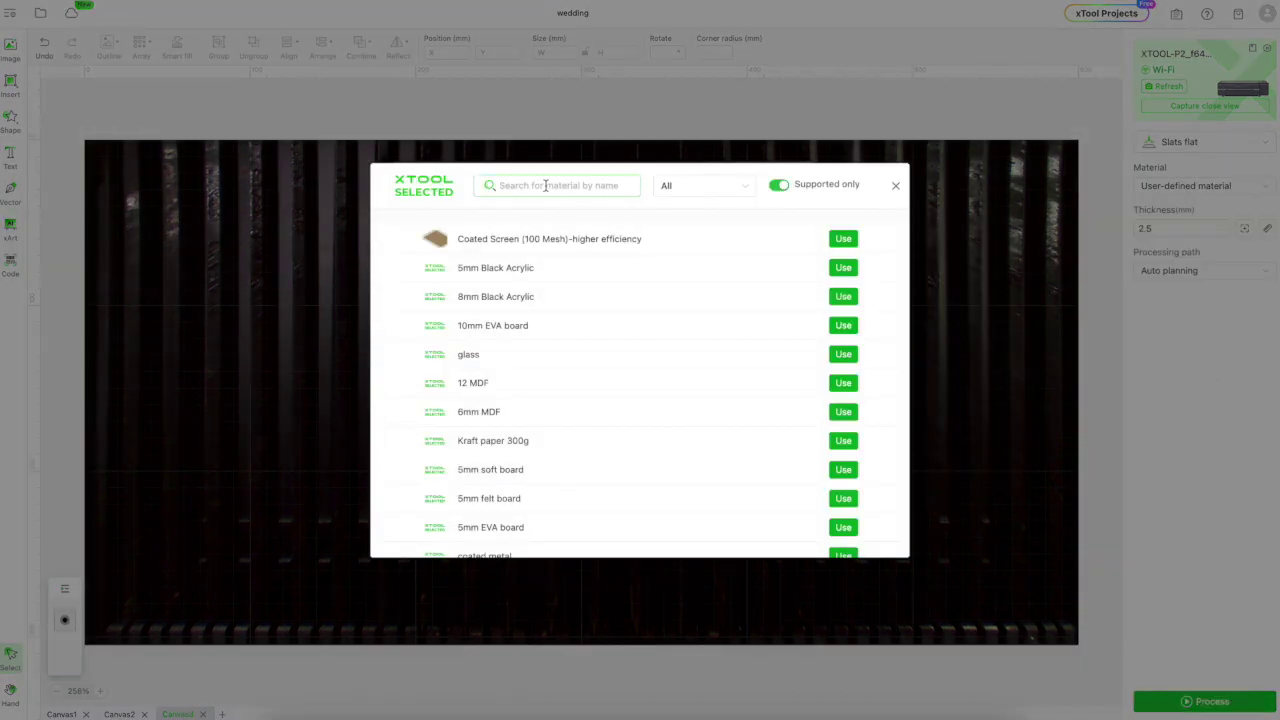
text(acrylic)
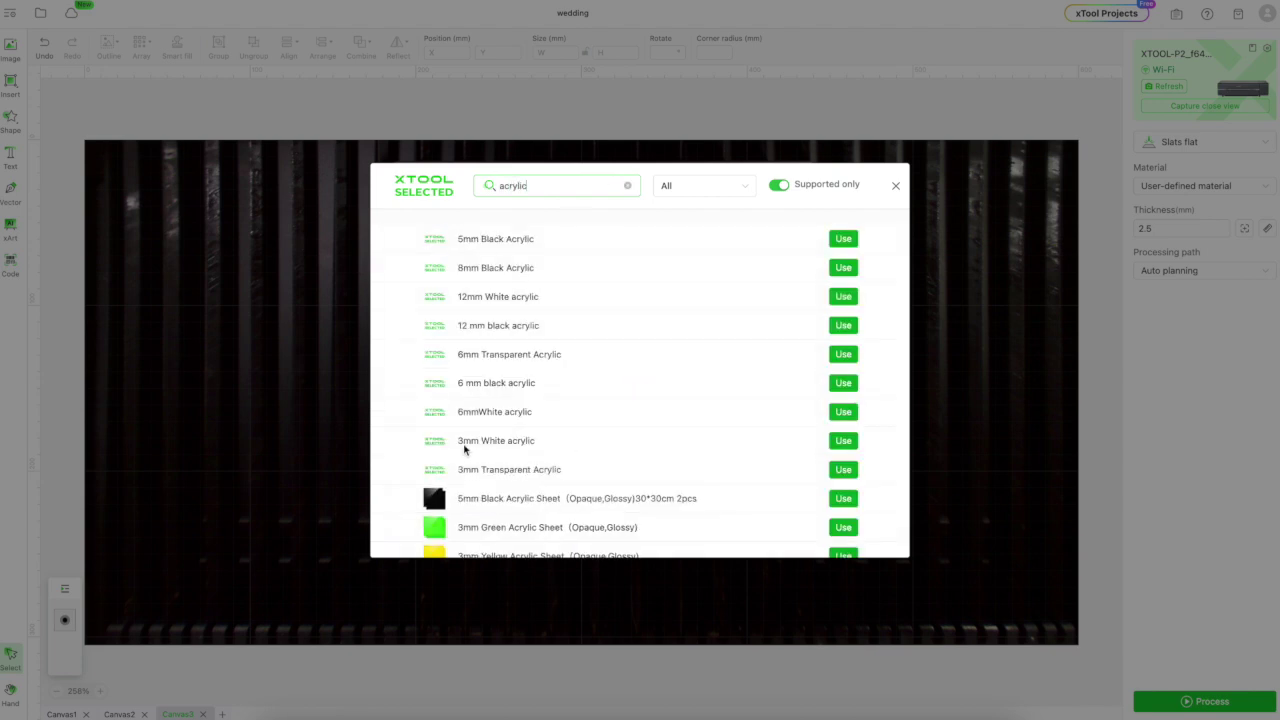
click(843, 442)
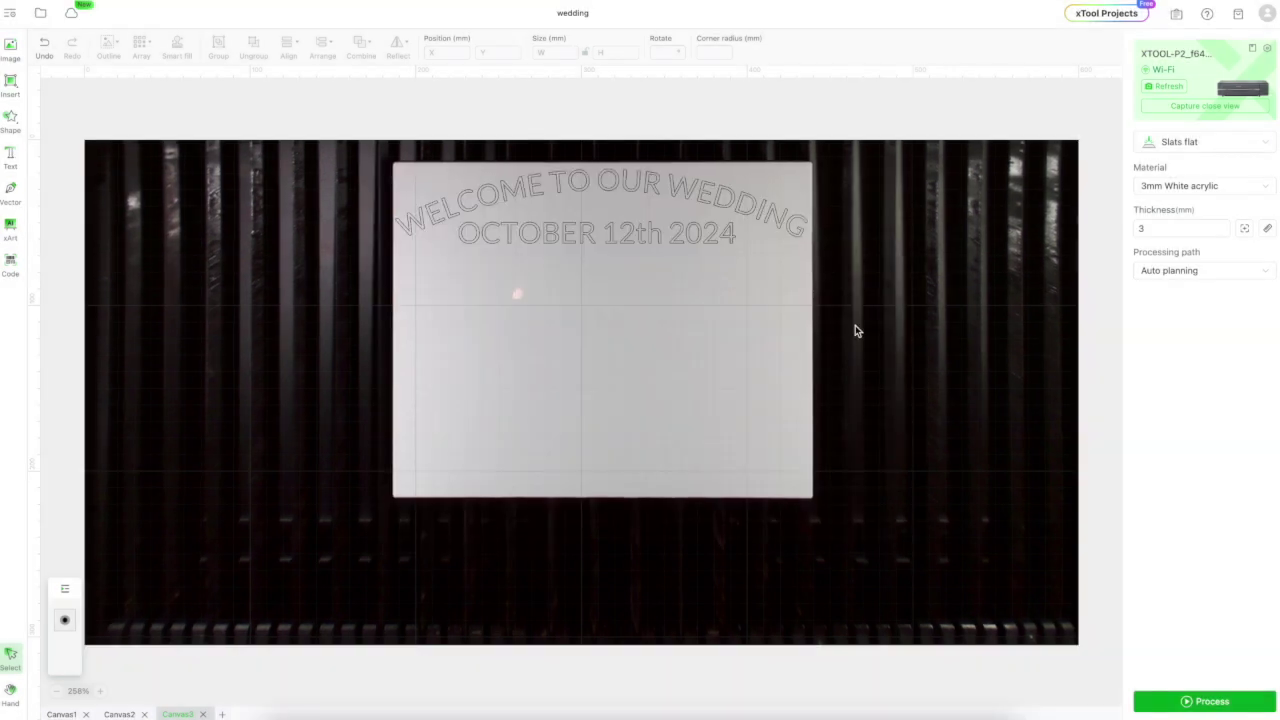
click(800, 238)
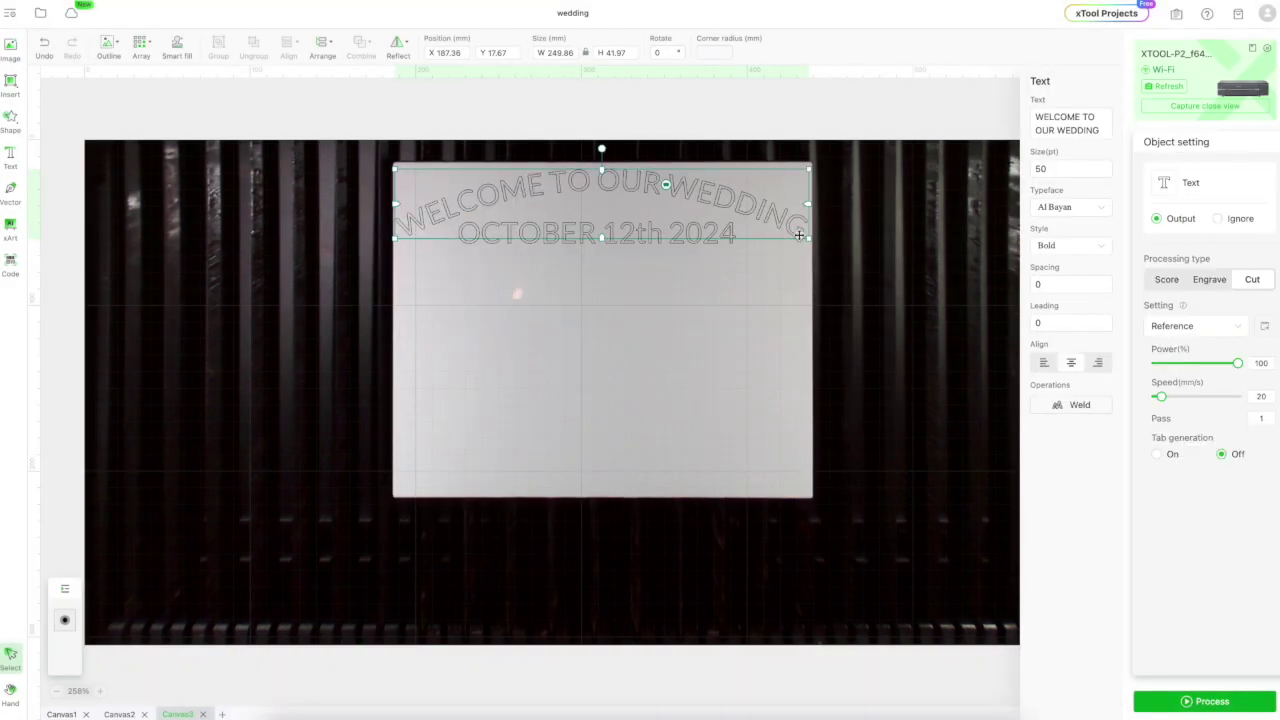
click(862, 295)
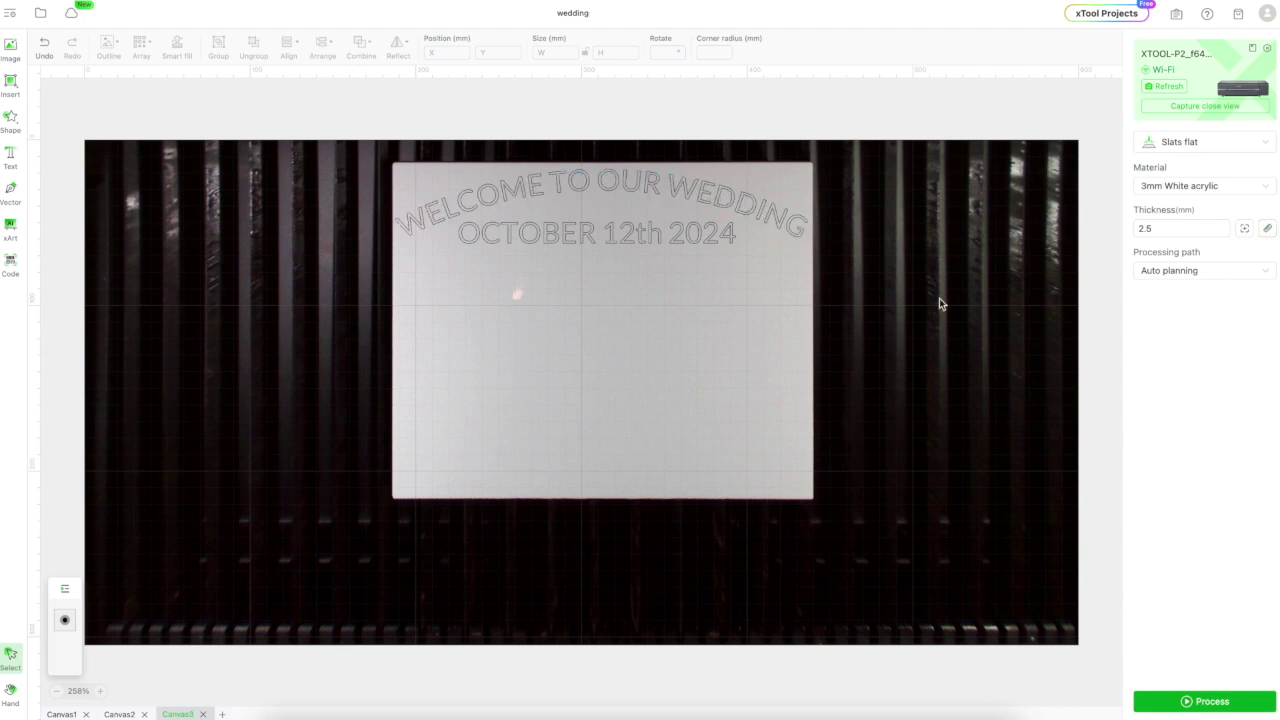
click(1177, 108)
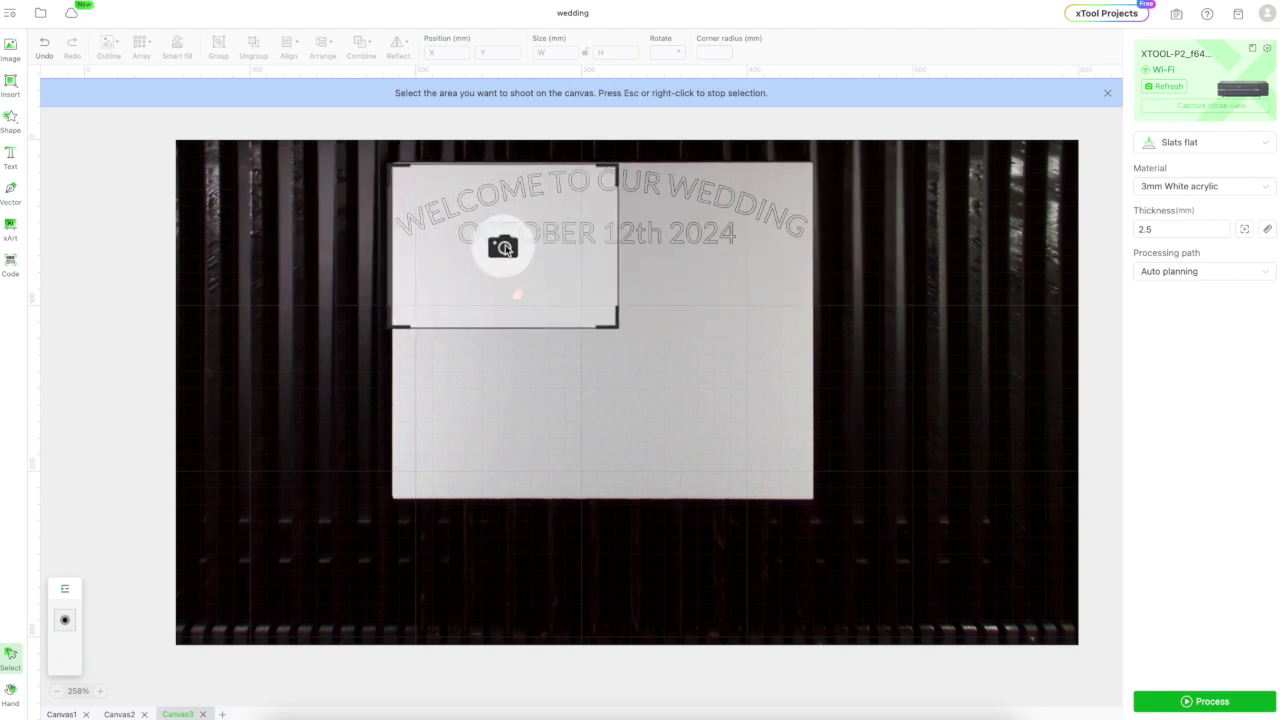
Capture a close-up over the lettering, delete that close view, and open the processing preview.
click(505, 245)
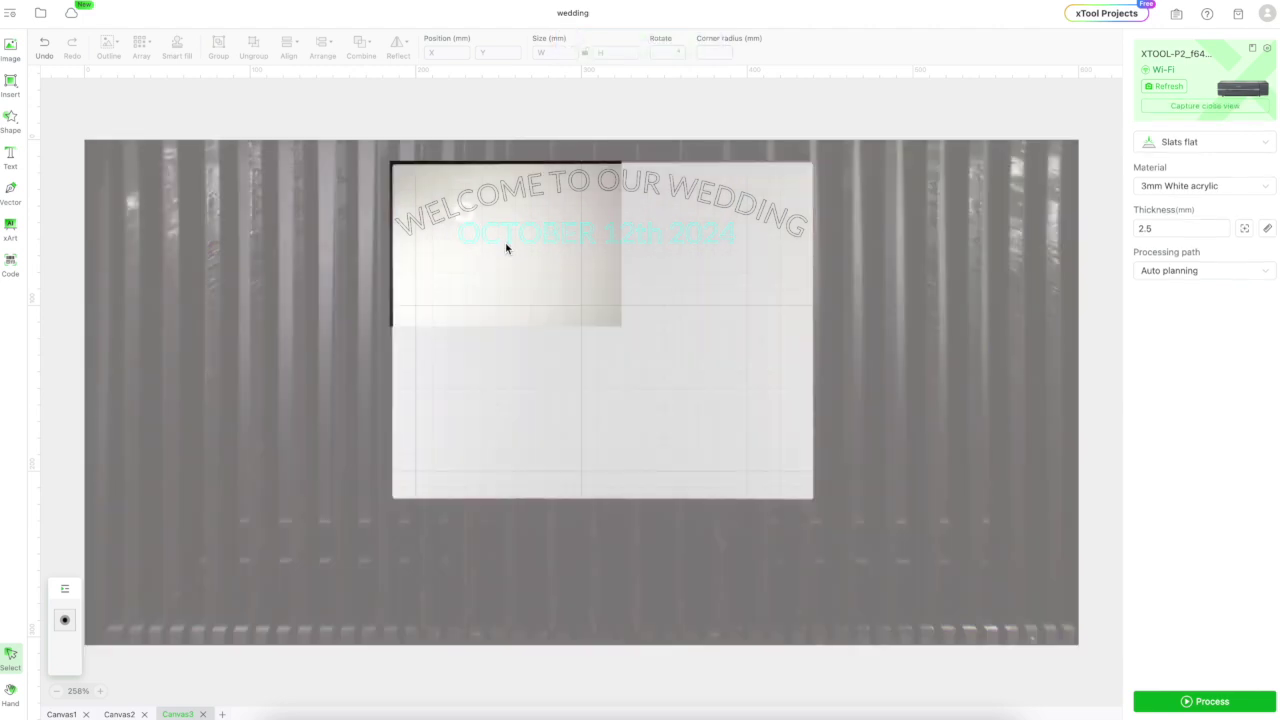
scroll(506, 248, up, 5)
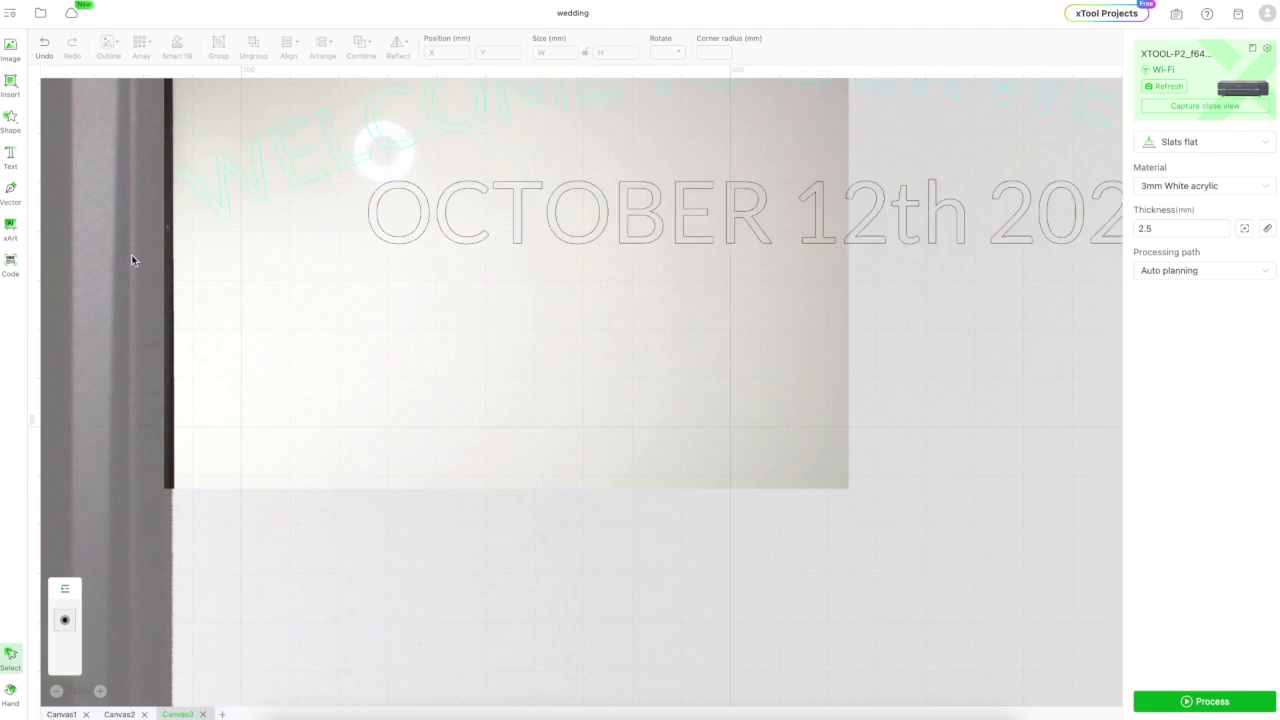
right_click(914, 391)
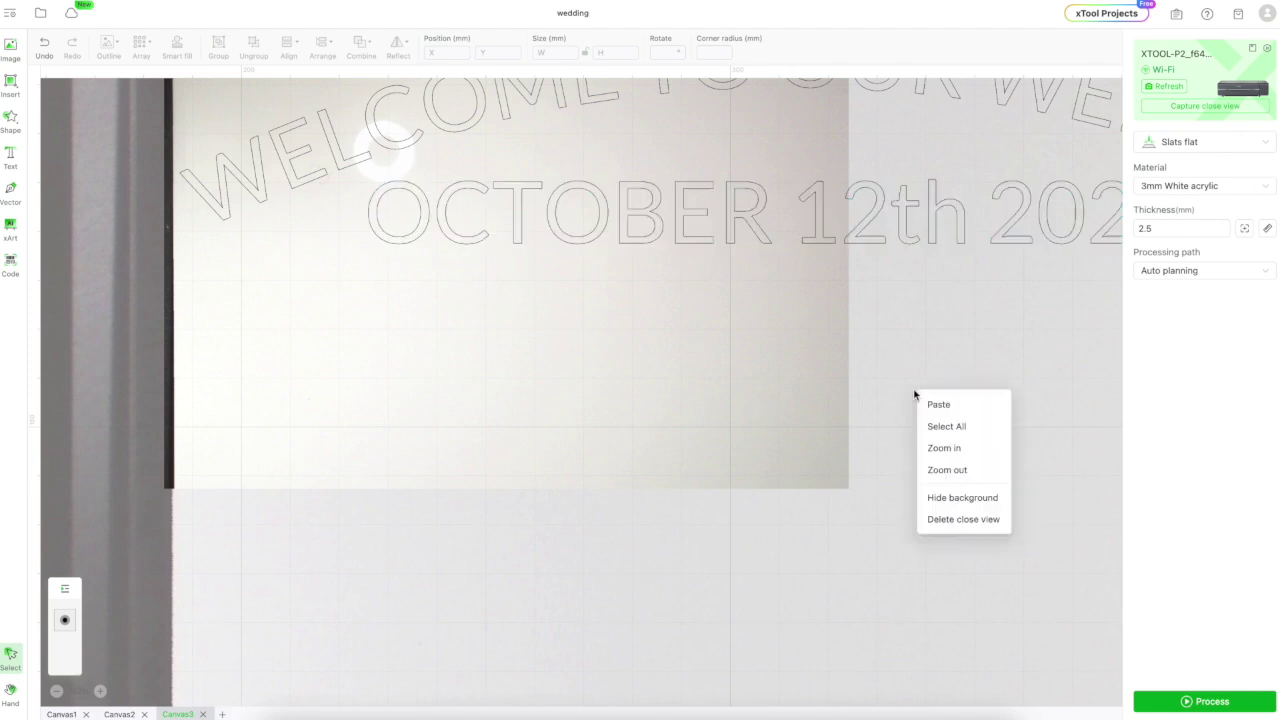
click(958, 520)
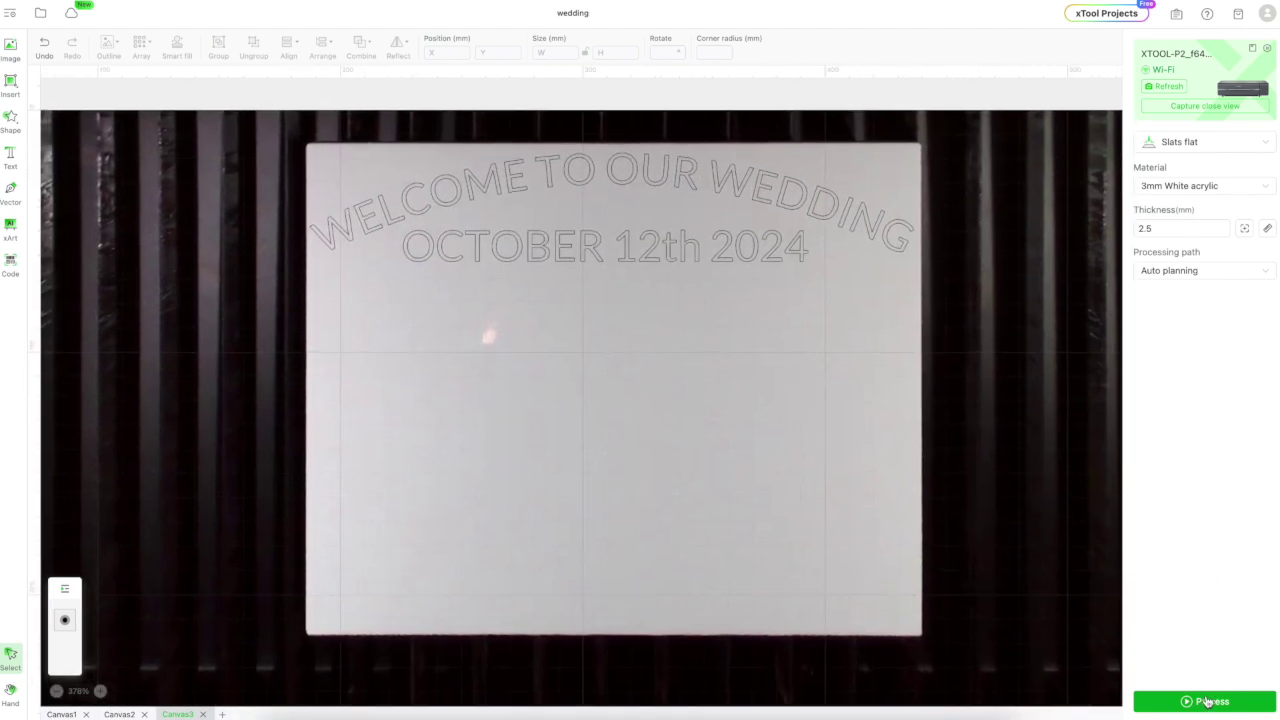
click(1204, 697)
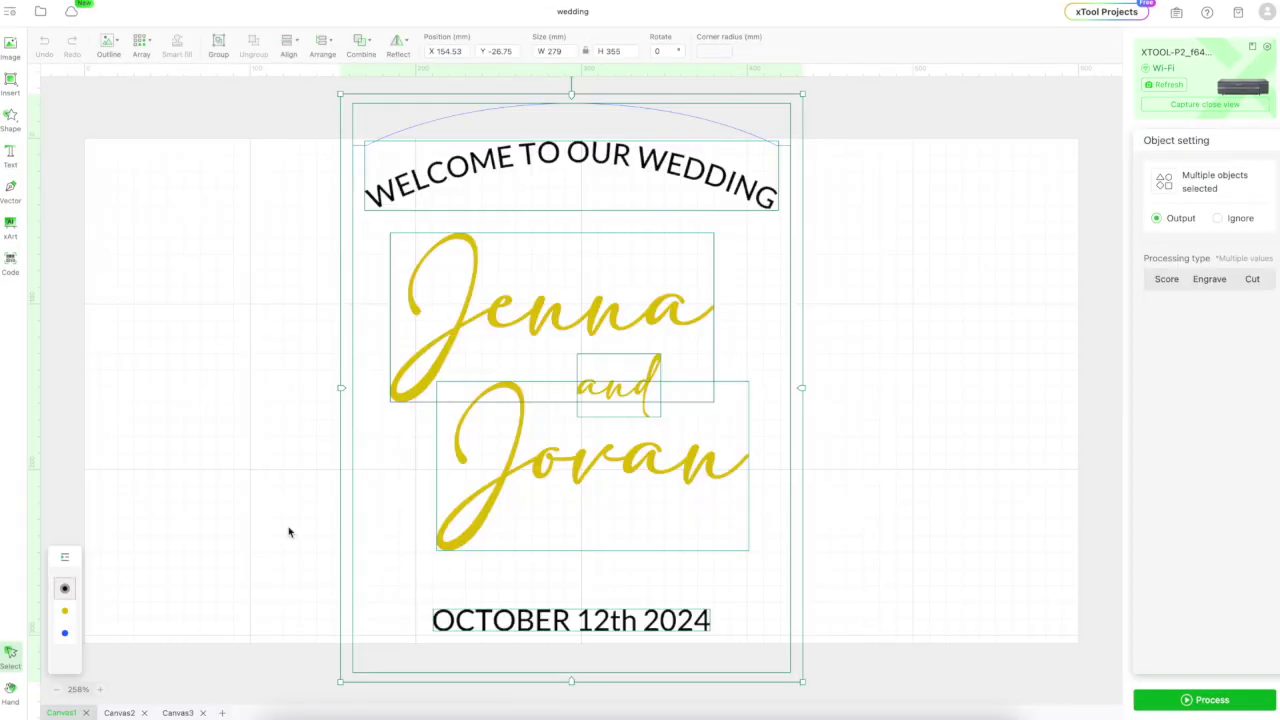
Select every object in the wedding sign design.
right_click(289, 529)
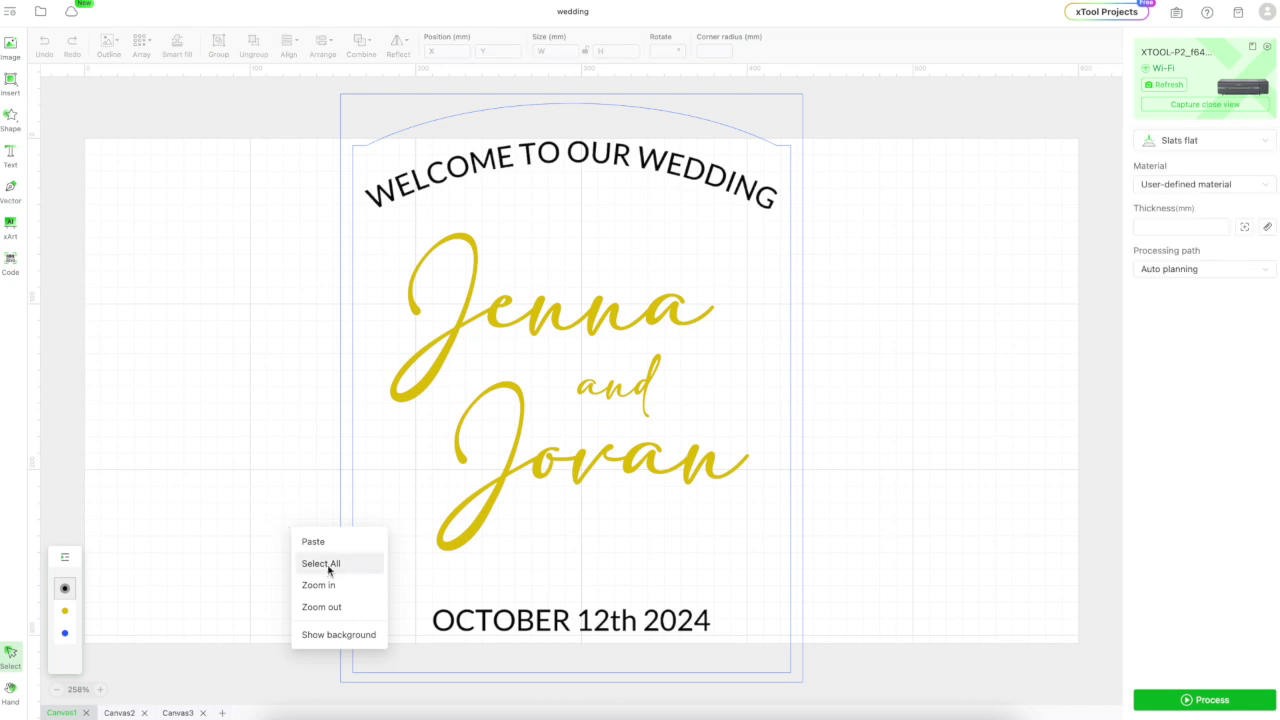
click(321, 564)
right_click(285, 544)
click(240, 491)
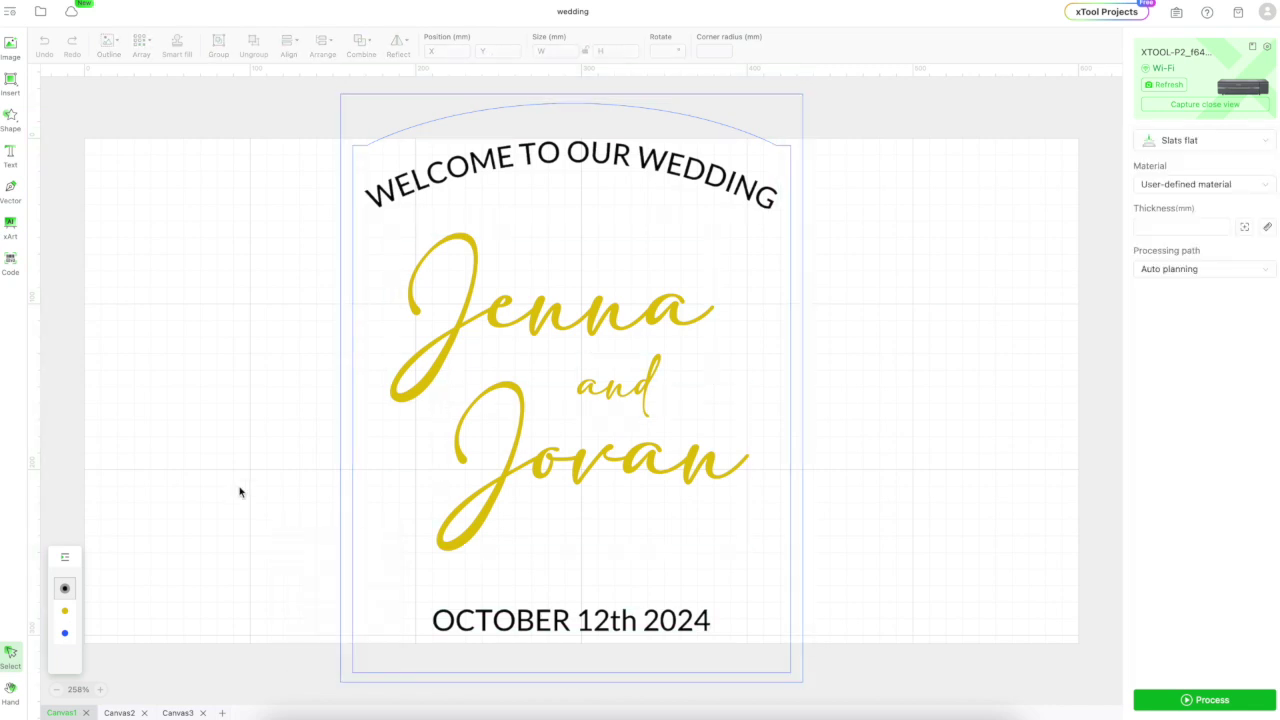
key(ctrl+a)
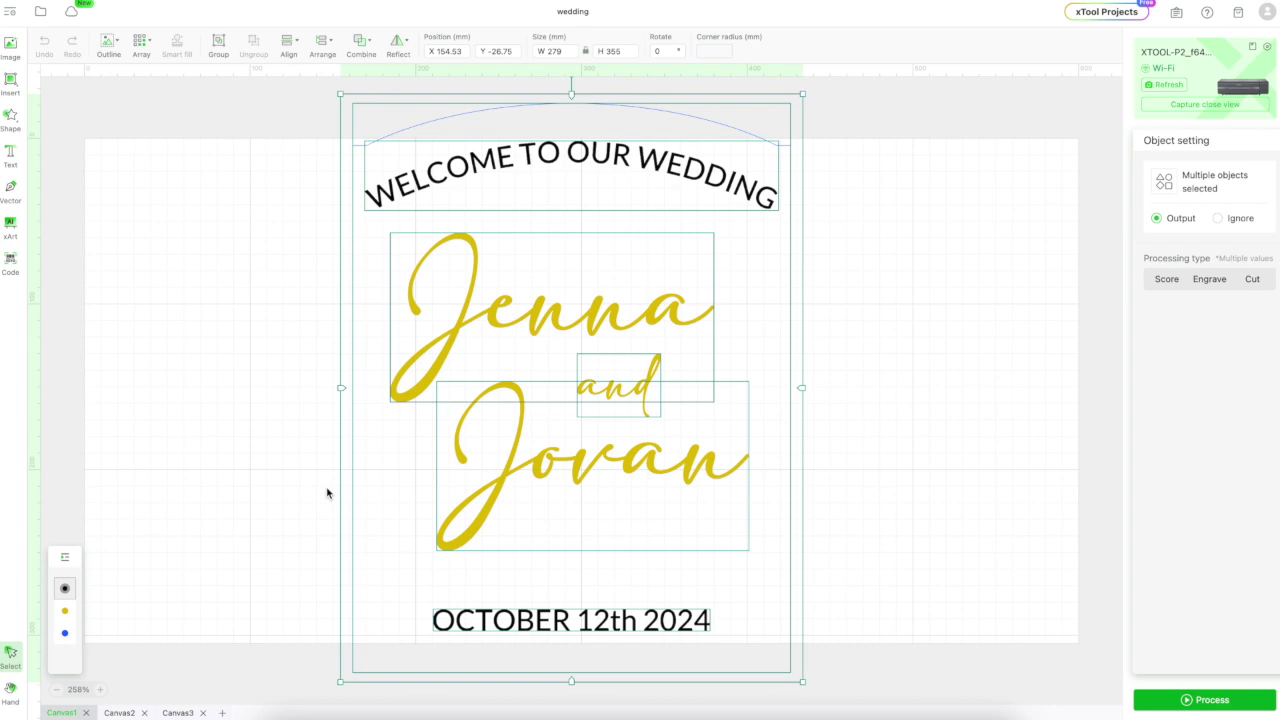
Paste the sign into a new Canvas4 and rotate it 270° to fit the plywood.
click(222, 713)
key(ctrl+v)
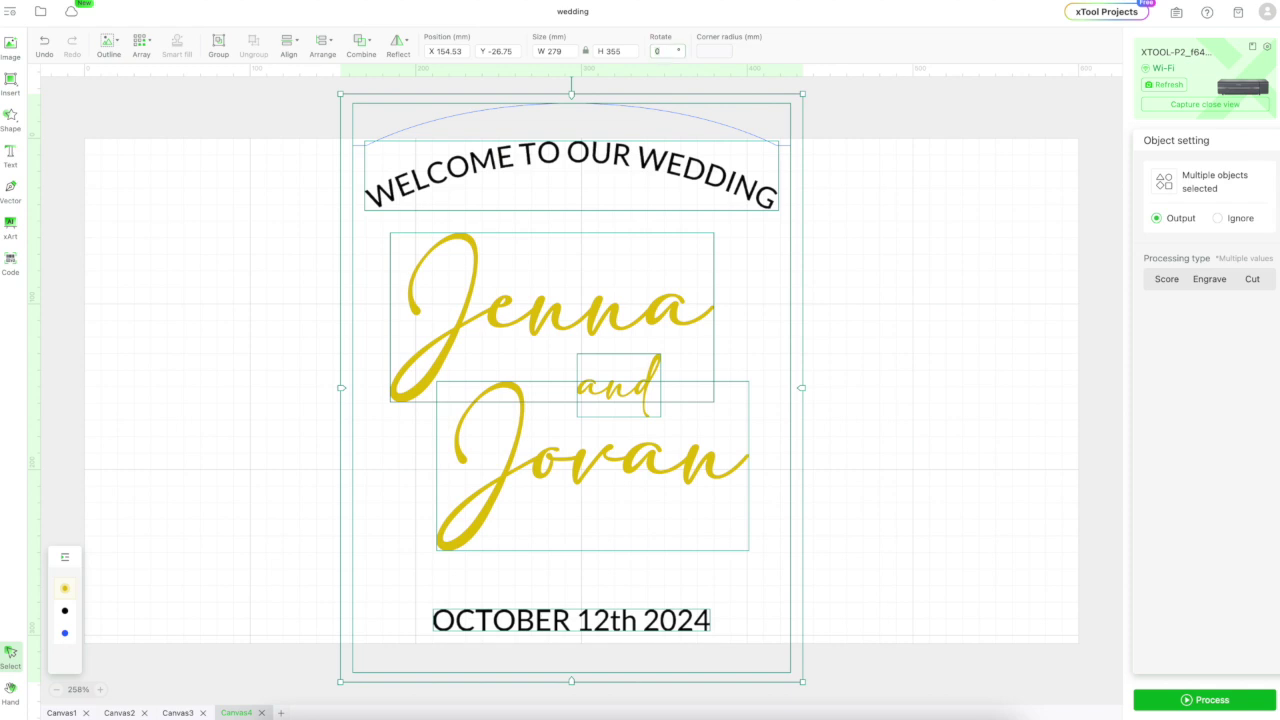
text(270)
key(Return)
click(1031, 179)
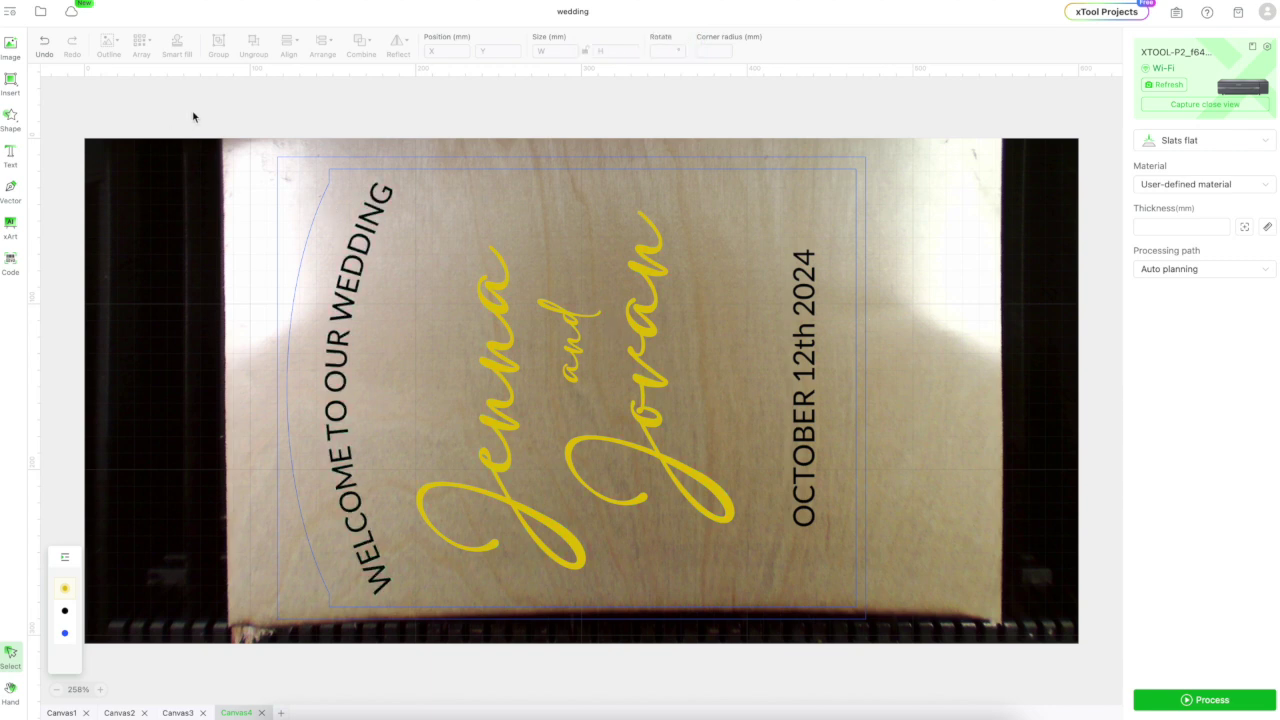
Nudge the rotated design slightly upward and delete the lettering objects.
drag(190, 108, 924, 608)
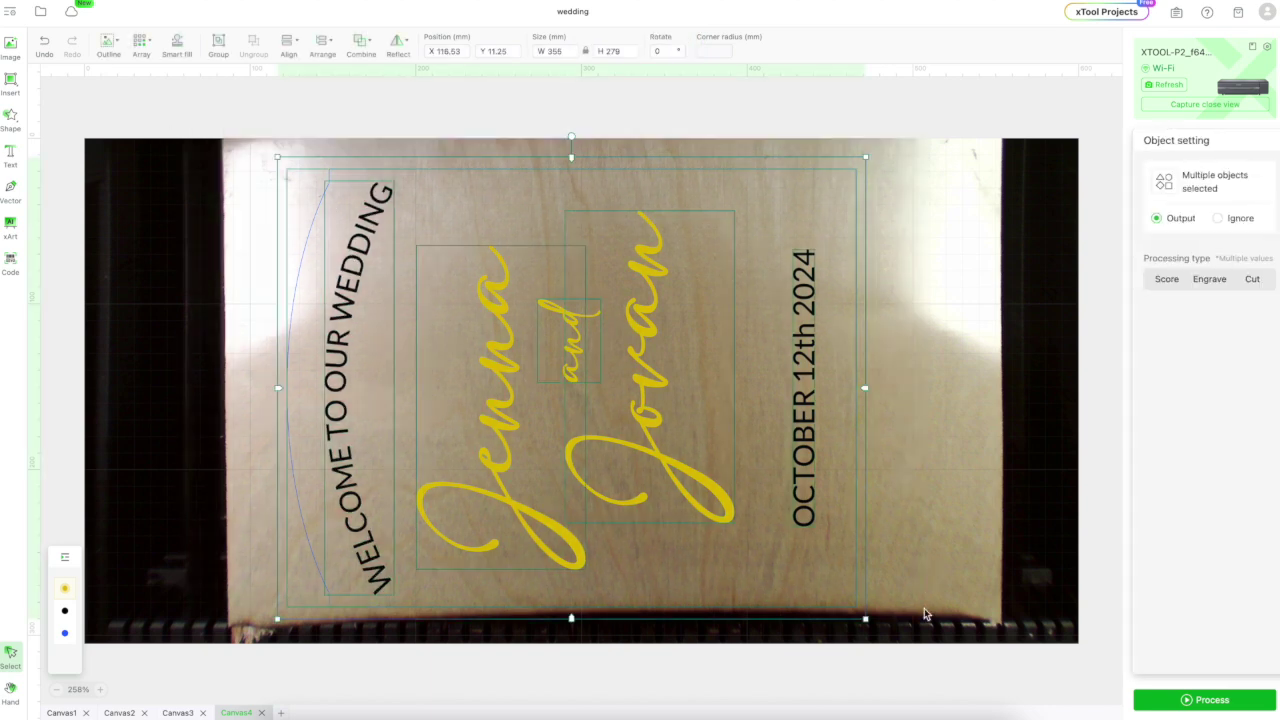
key(Up)
key(Up)
key(Up)
key(Up)
key(Up)
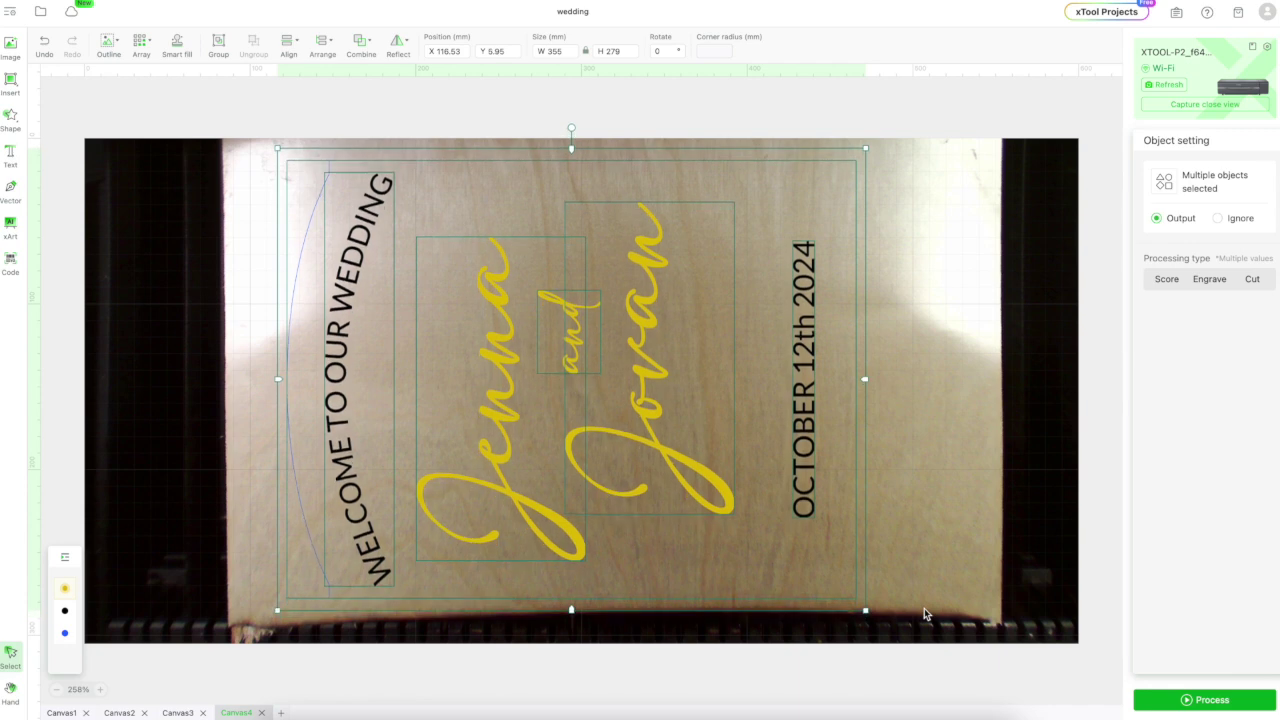
key(Delete)
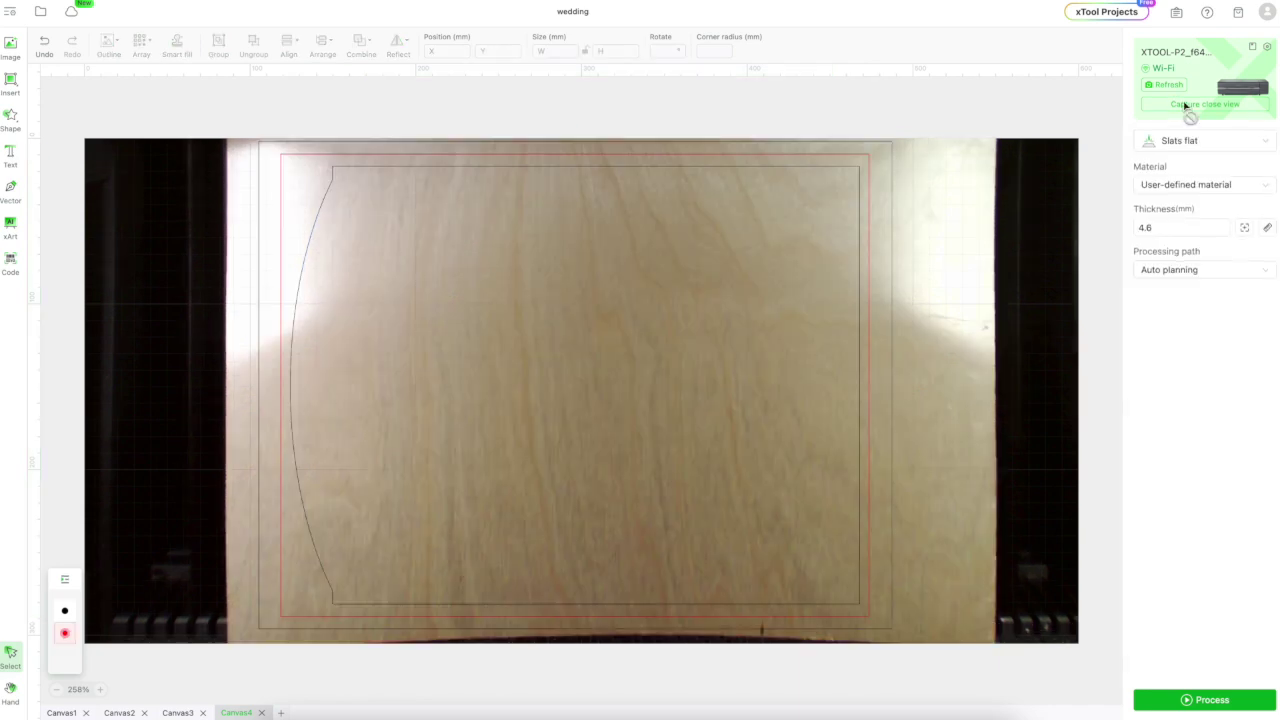
Capture a close-up camera shot near the plywood sheet's bottom edge.
click(1186, 105)
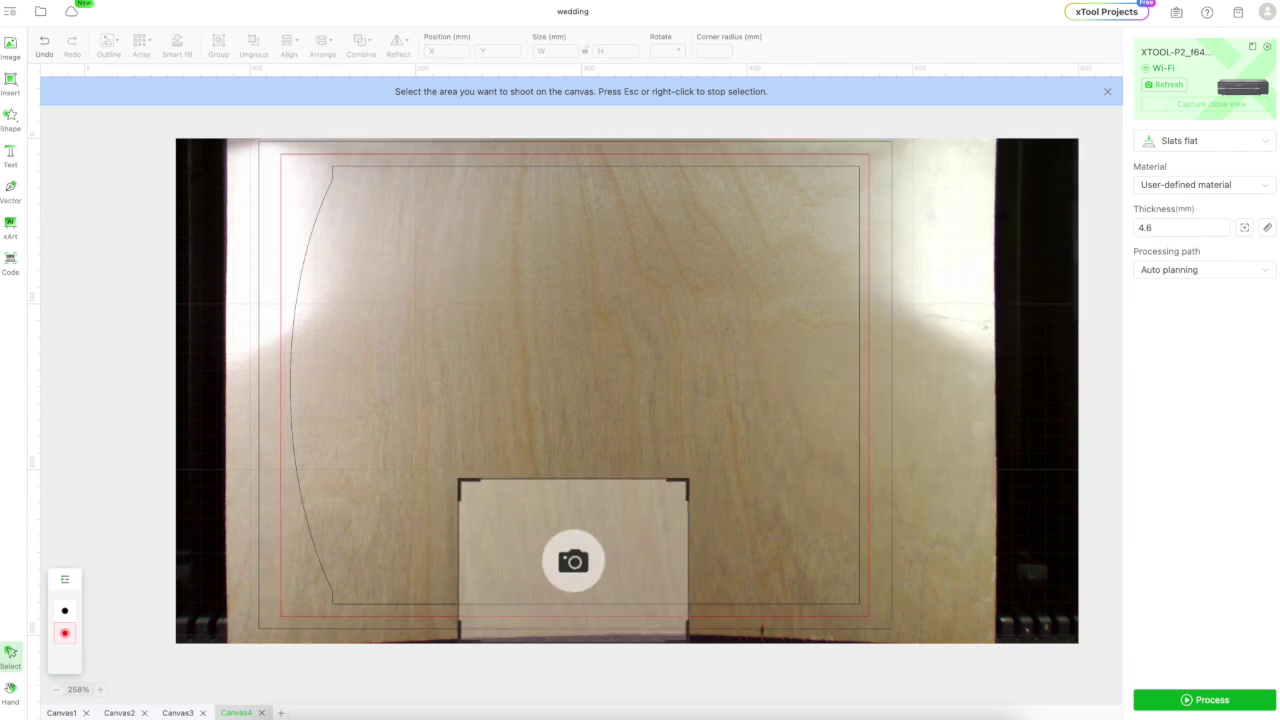
click(577, 645)
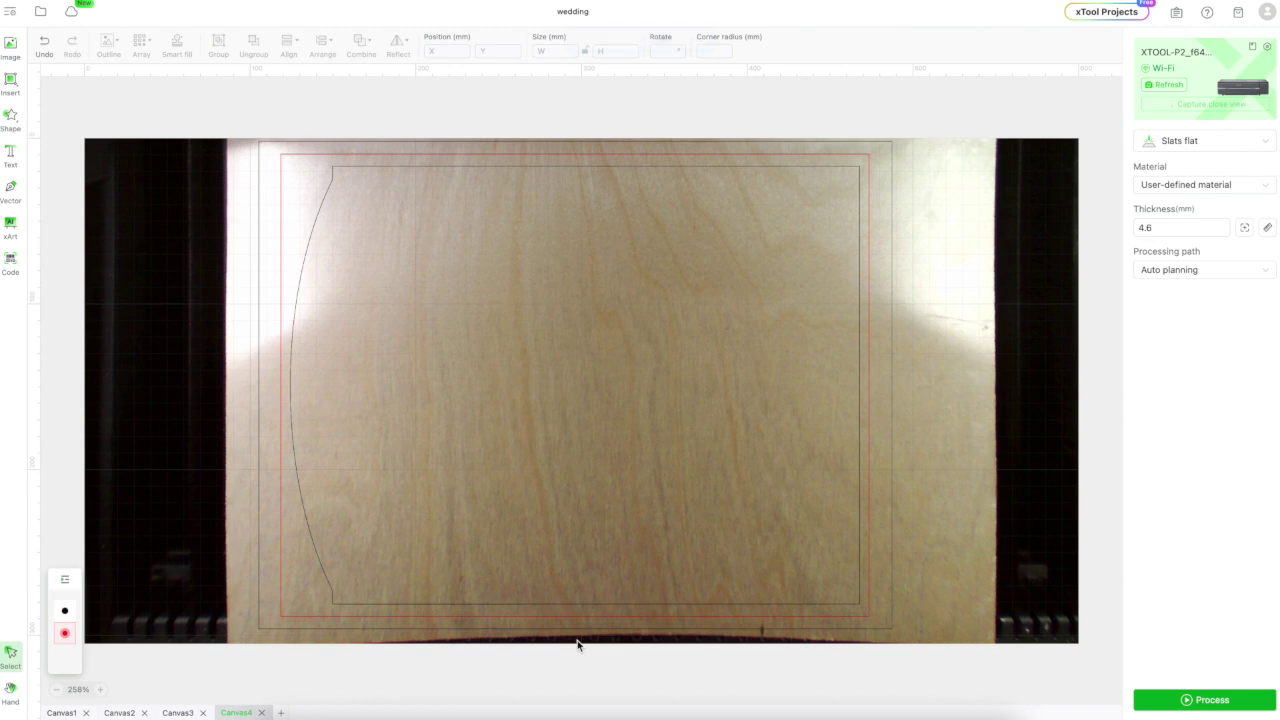
scroll(577, 645, up, 5)
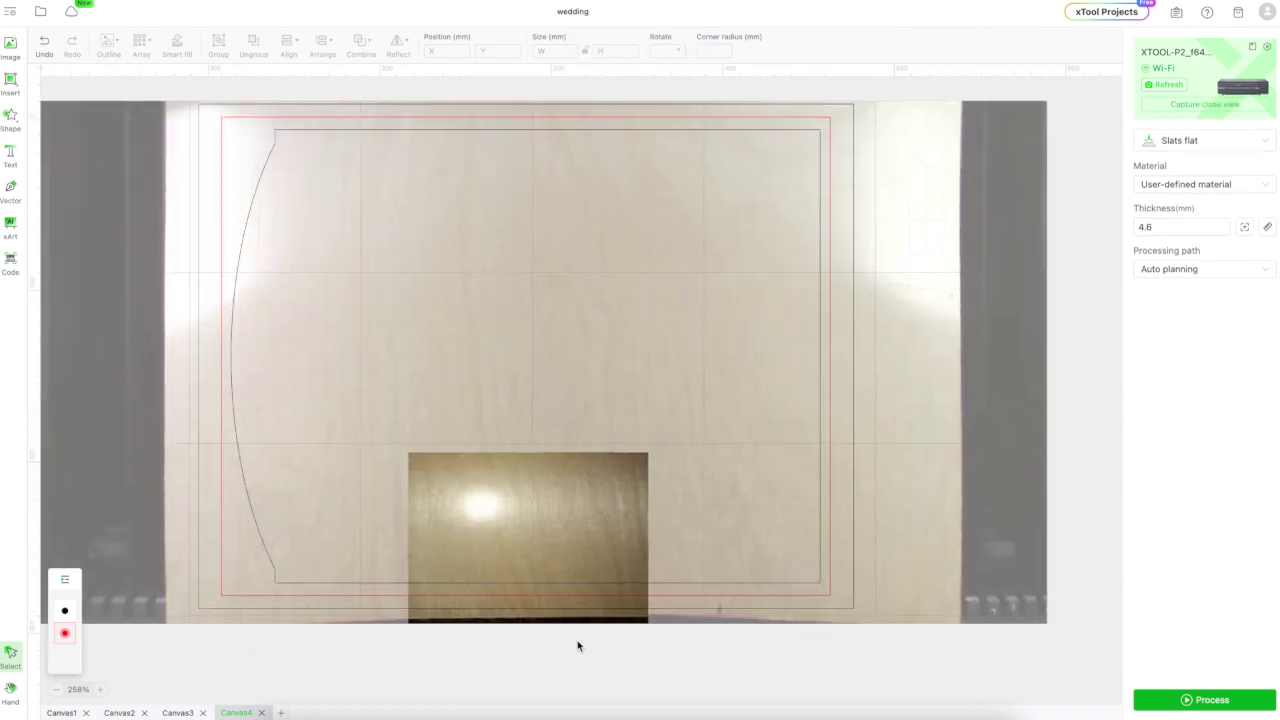
scroll(577, 646, down, 5)
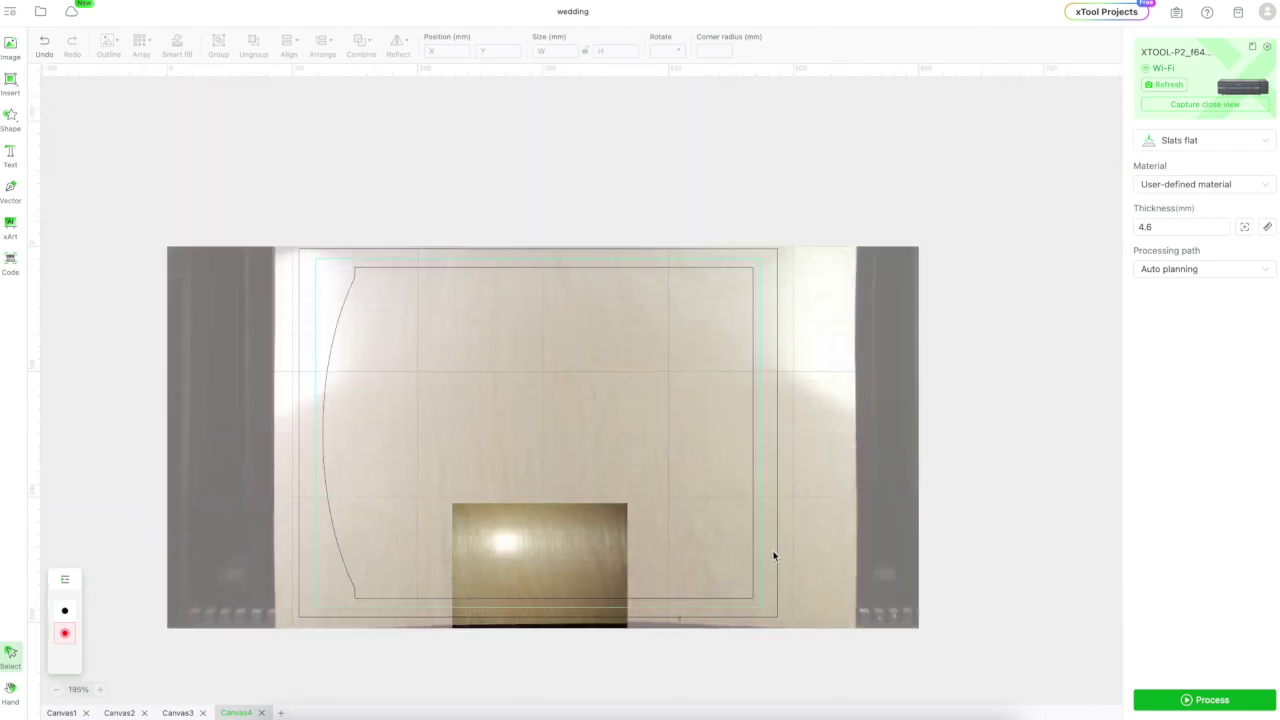
Delete the close-up camera view, then cut all frame outlines at 100% power, 16 mm/s.
right_click(777, 437)
click(869, 468)
right_click(870, 452)
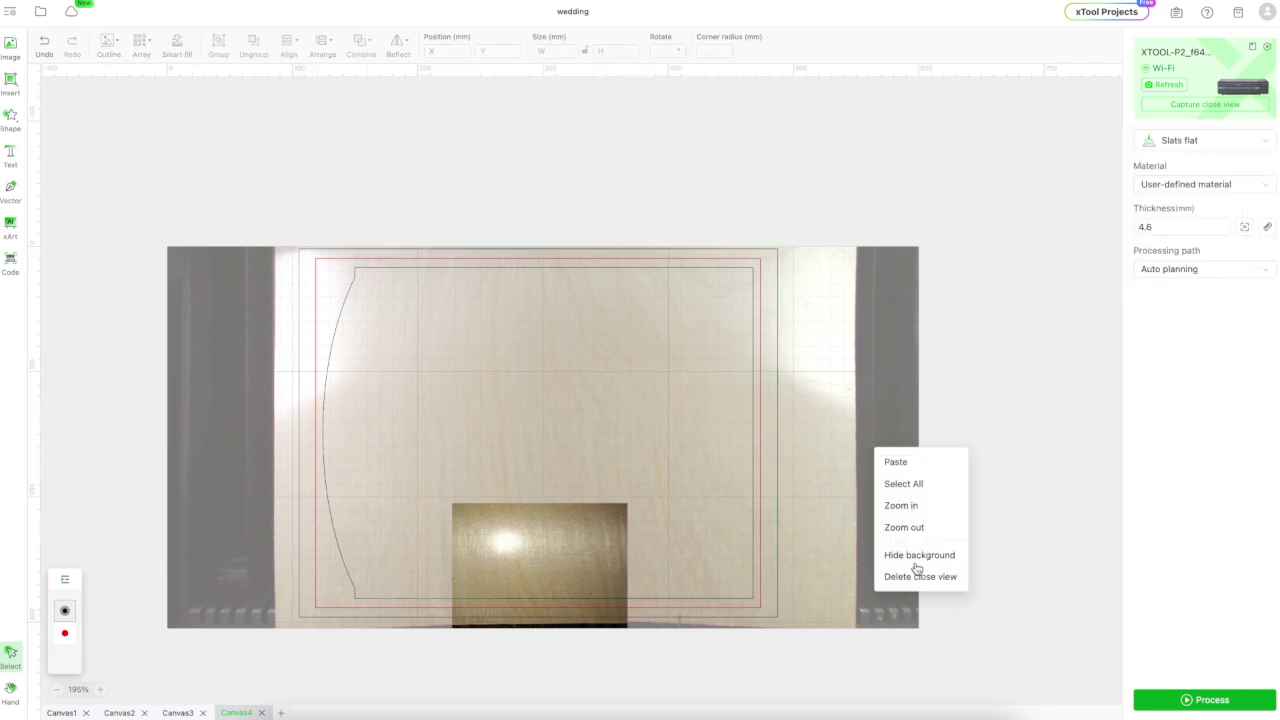
click(919, 577)
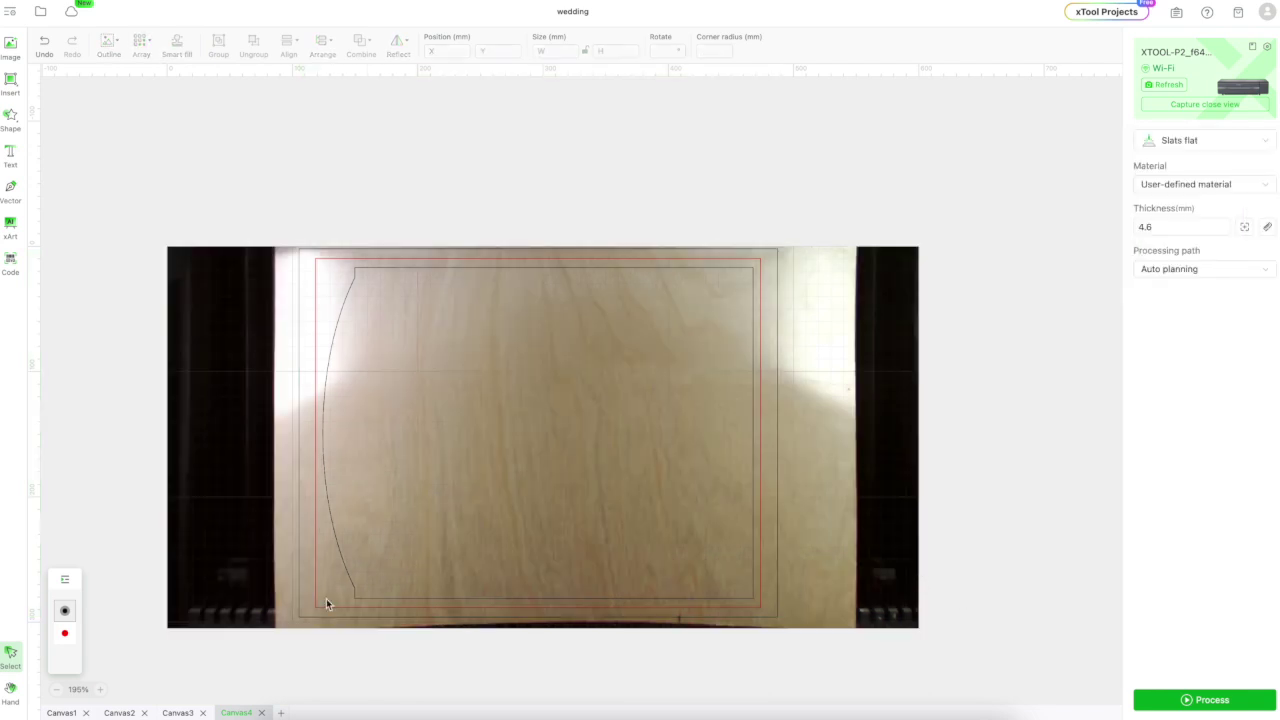
key(ctrl+a)
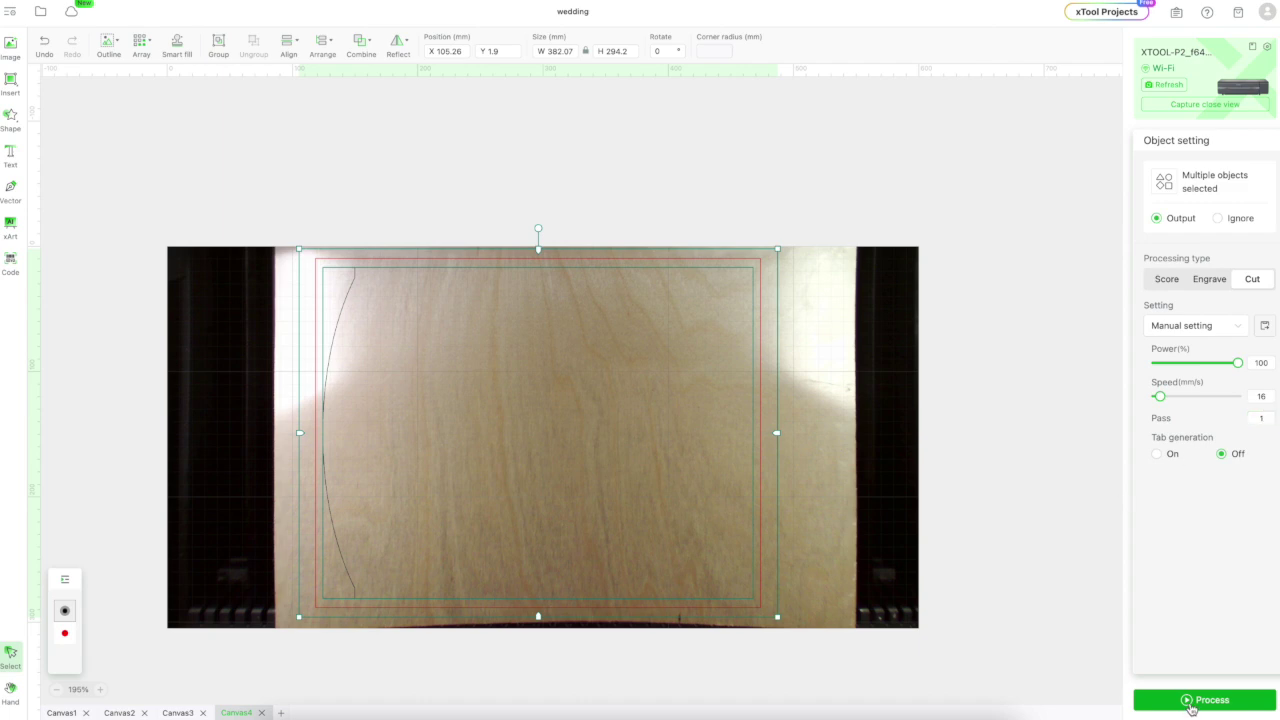
click(1190, 700)
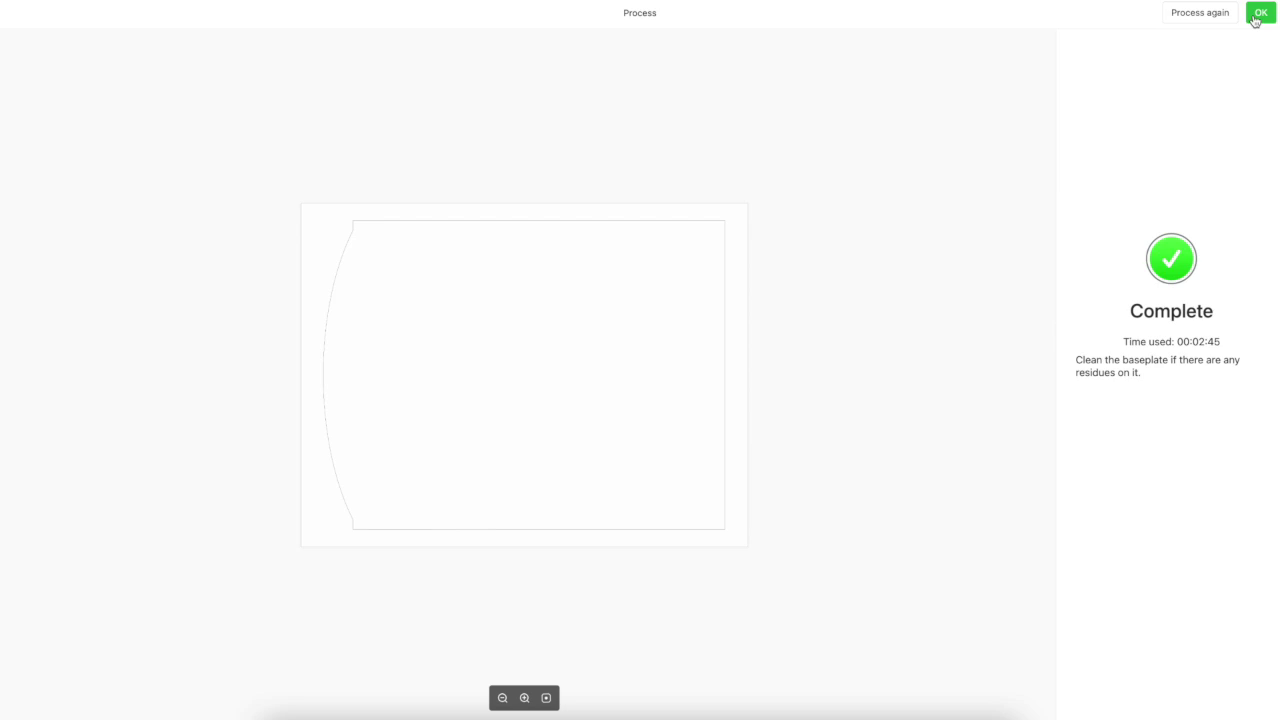
Close the finished job's Complete screen to return to the Canvas4 frame outlines.
click(1262, 14)
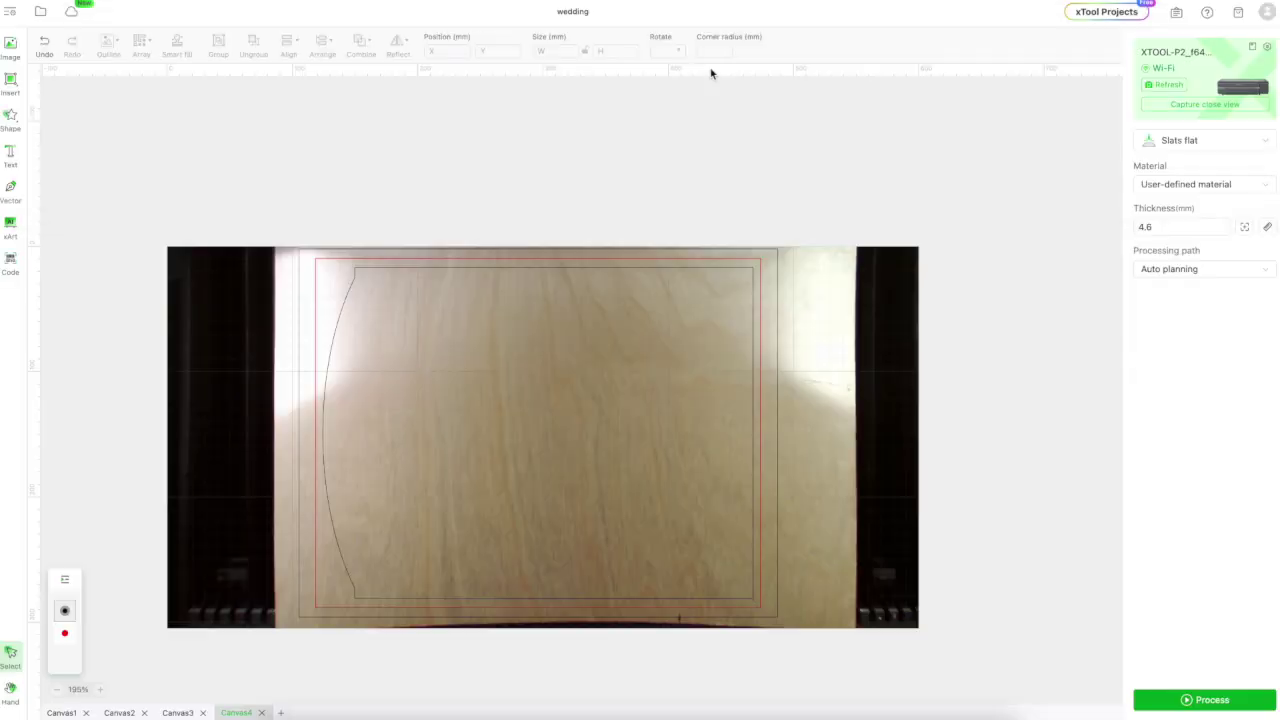